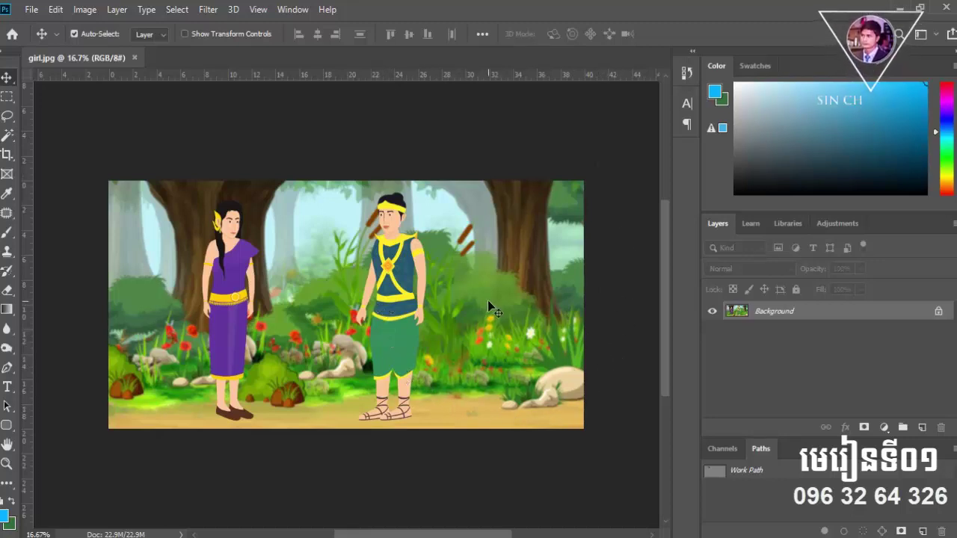
# Zoom in and out around the girl.jpg forest scene, then bring up the File menu
pyautogui.scroll(1, 488, 300)
pyautogui.scroll(-1, 488, 300)
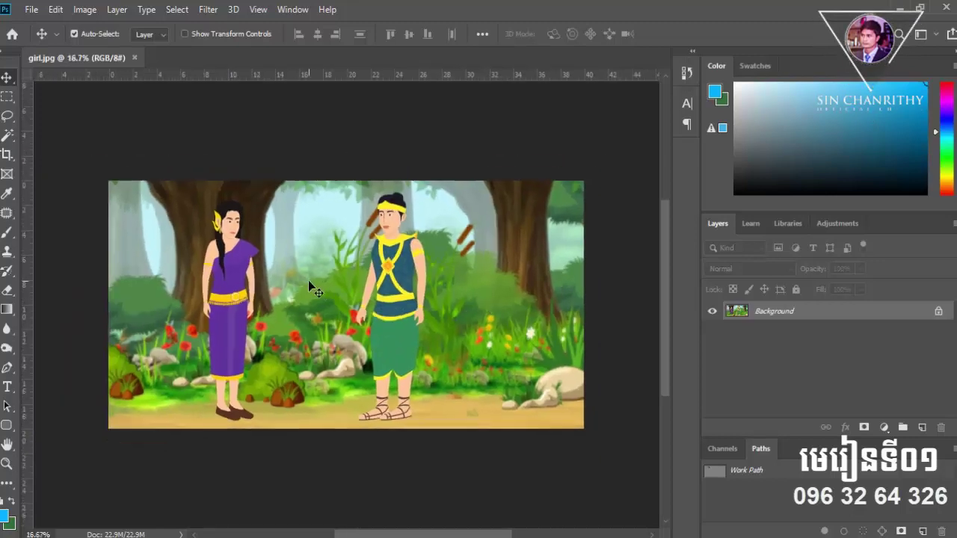
pyautogui.scroll(1, 292, 280)
pyautogui.scroll(1, 293, 280)
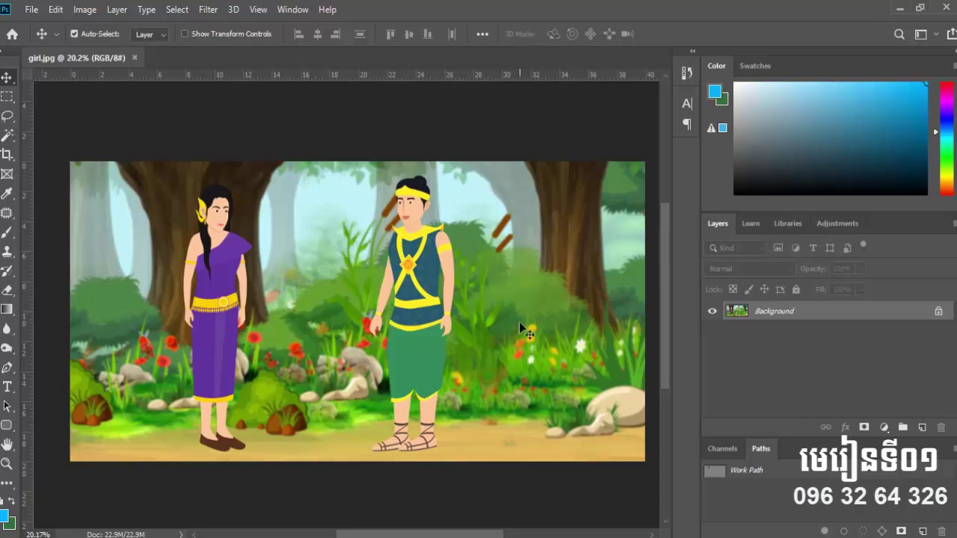
pyautogui.scroll(1, 394, 376)
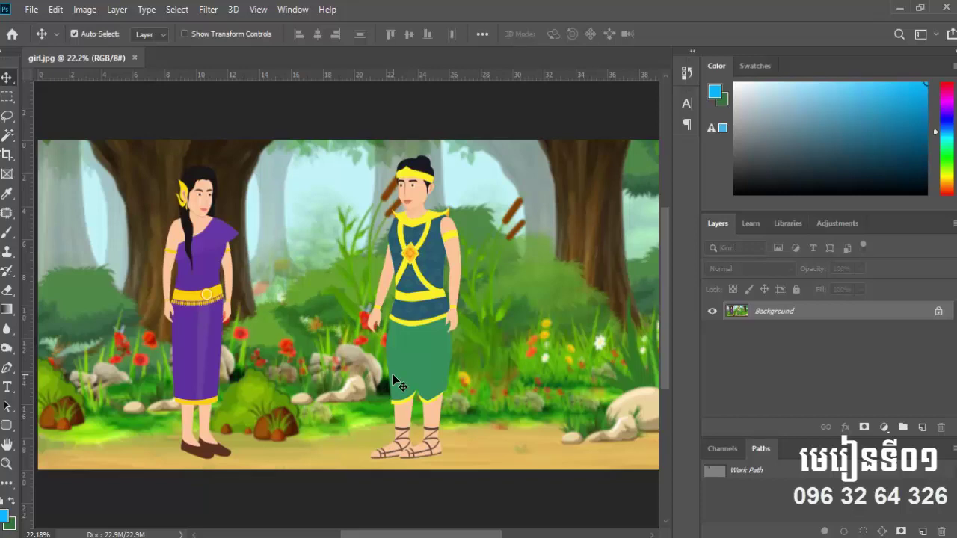
pyautogui.scroll(-1, 396, 382)
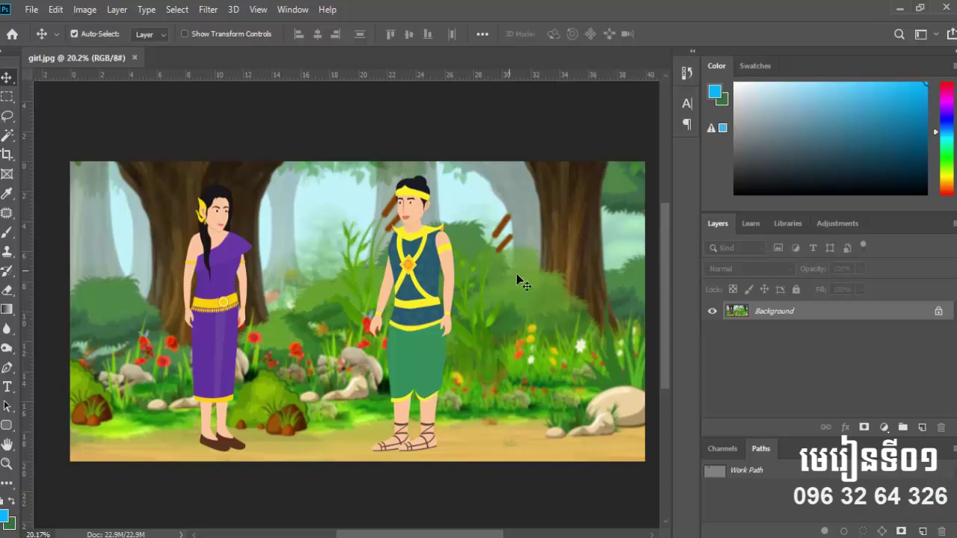
pyautogui.scroll(-1, 520, 288)
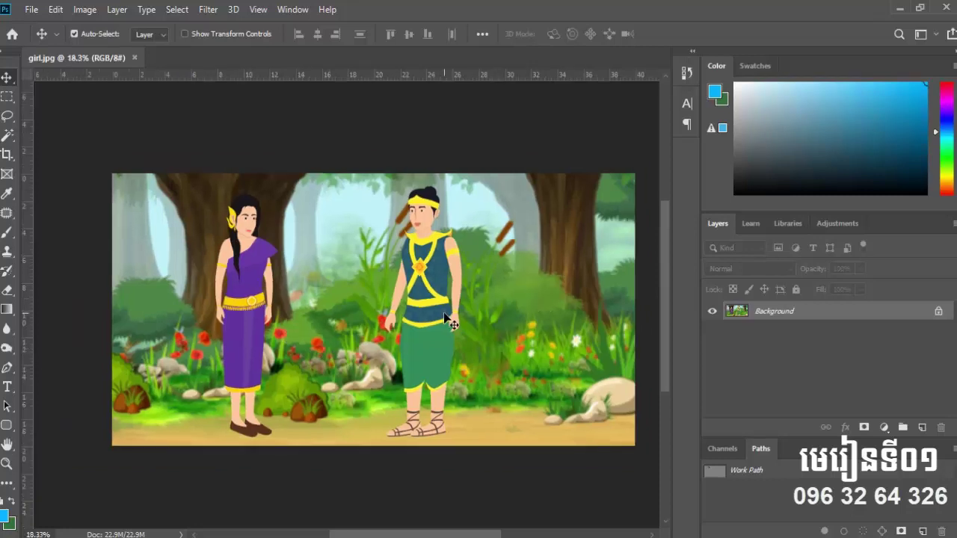
pyautogui.scroll(1, 447, 318)
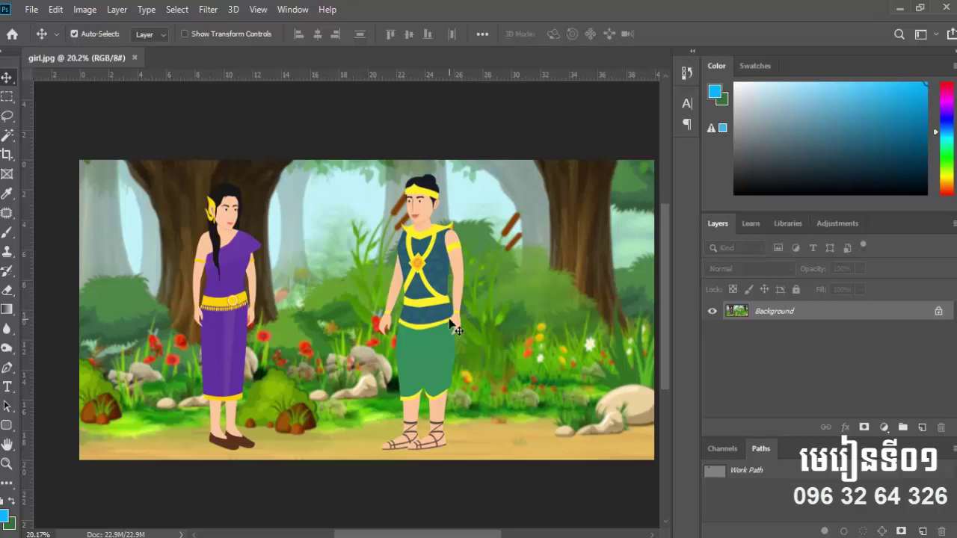
pyautogui.scroll(-1, 449, 323)
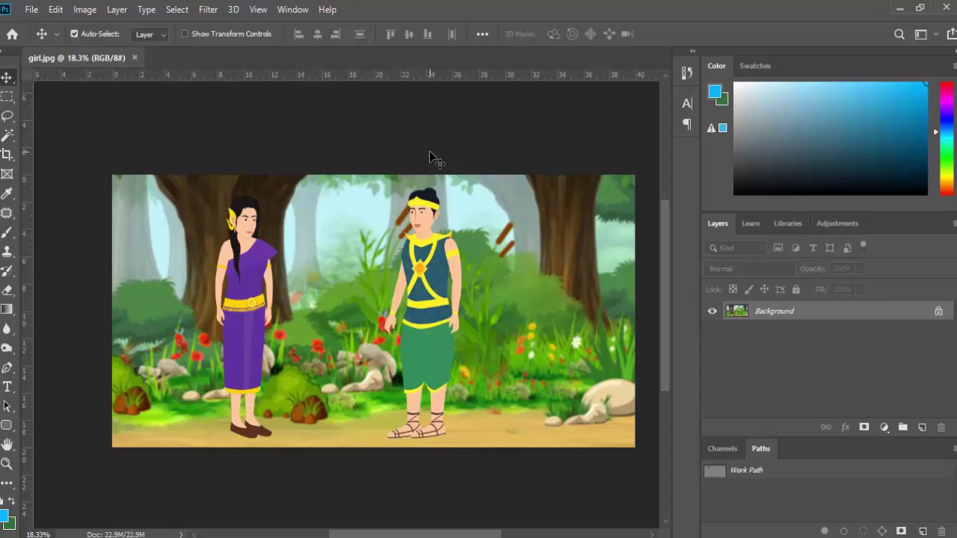
pyautogui.click(38, 13)
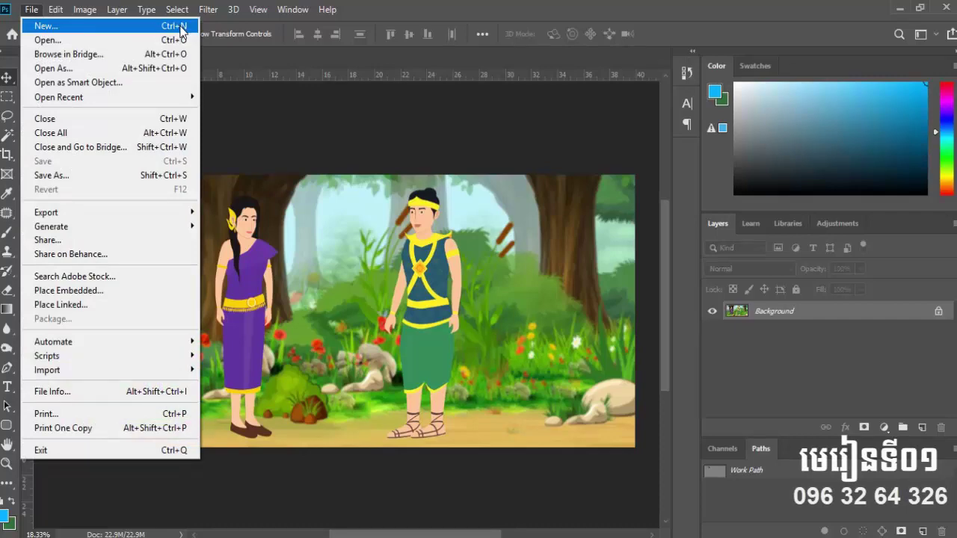
# Start a new document measured in inches, with width 10 and height 20
pyautogui.click(180, 28)
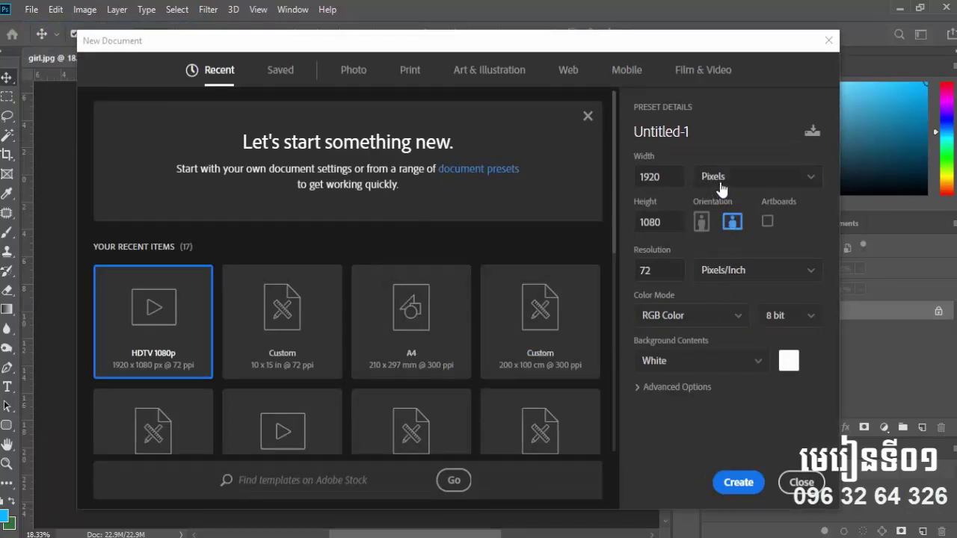
pyautogui.click(719, 186)
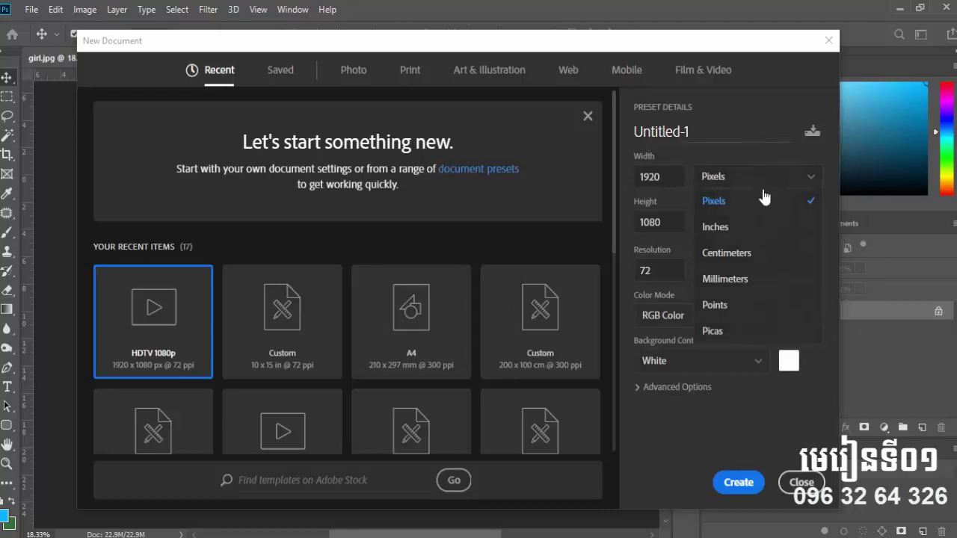
pyautogui.click(711, 235)
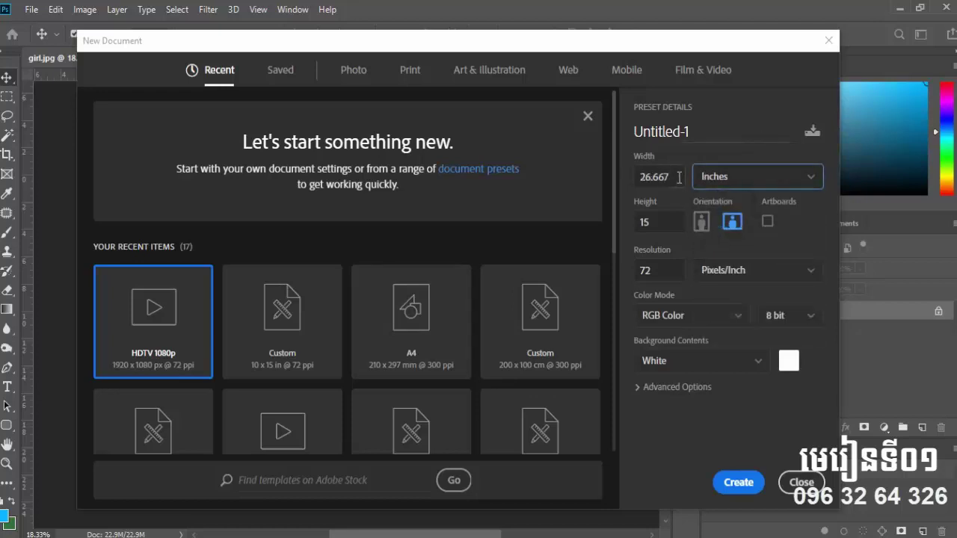
pyautogui.moveTo(676, 178); pyautogui.dragTo(638, 175)
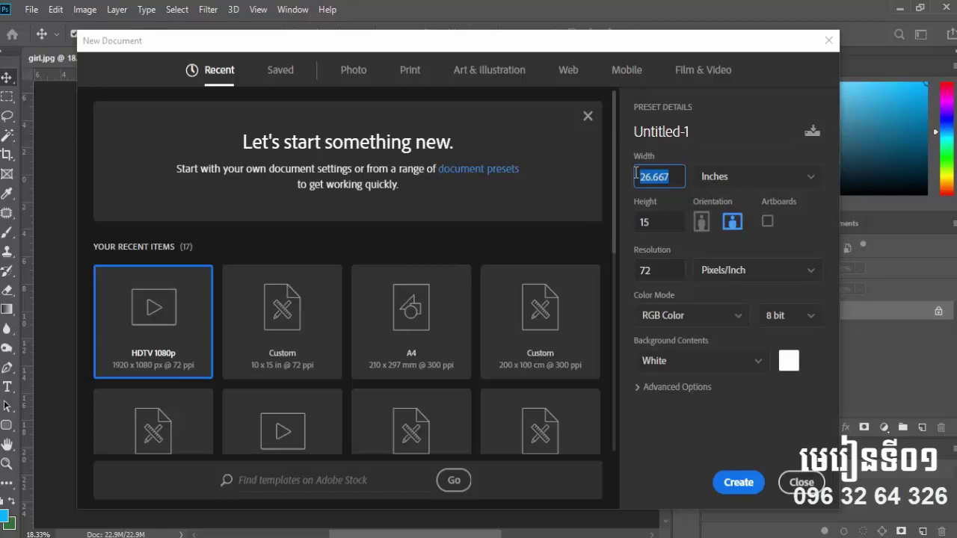
pyautogui.write('10')
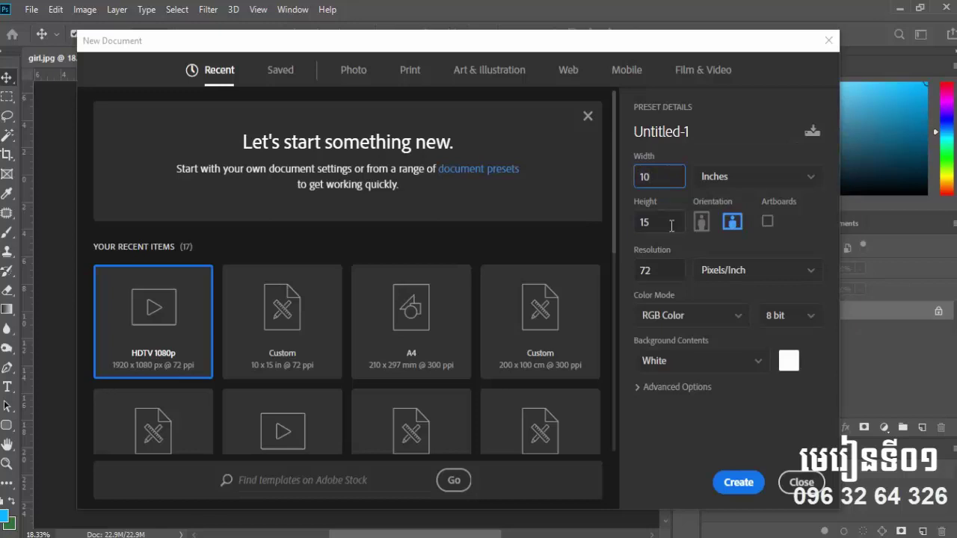
pyautogui.moveTo(655, 222); pyautogui.dragTo(642, 219)
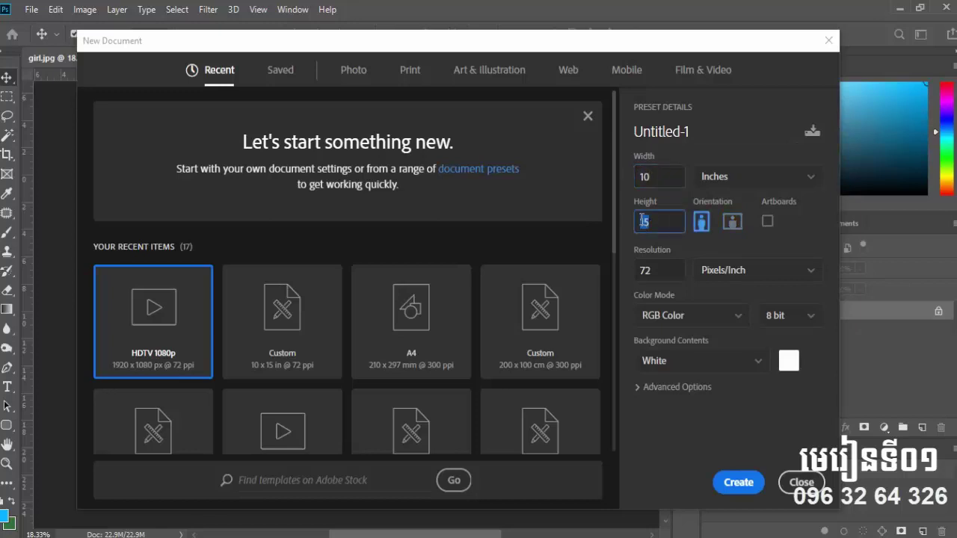
pyautogui.write('20')
pyautogui.moveTo(510, 45)
pyautogui.mouseDown()
pyautogui.moveTo(701, 230)
pyautogui.moveTo(449, 39)
pyautogui.mouseUp()
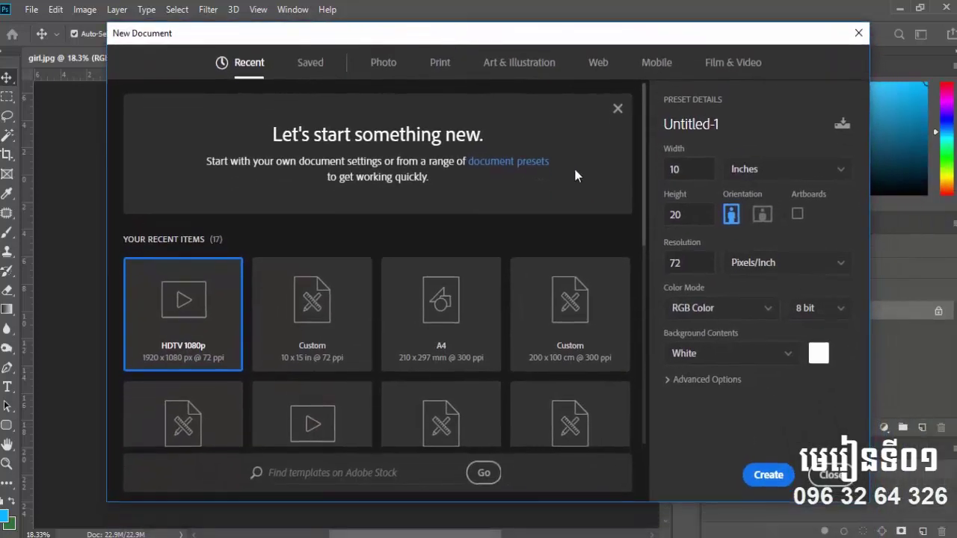
# Set the resolution to 72 ppi and create the 10×20 inch document
pyautogui.doubleClick(689, 260)
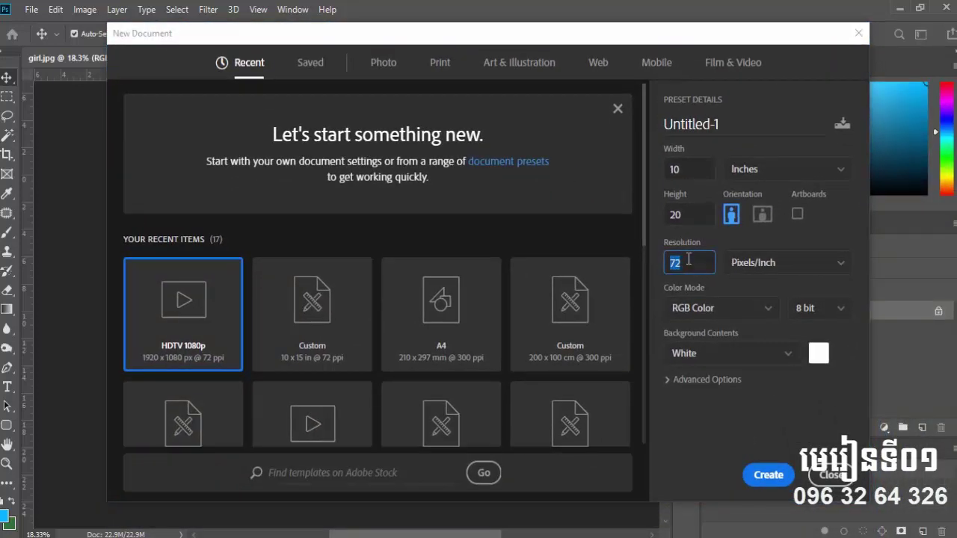
pyautogui.click(690, 266)
pyautogui.doubleClick(690, 267)
pyautogui.click(688, 263)
pyautogui.doubleClick(686, 263)
pyautogui.click(686, 264)
pyautogui.doubleClick(687, 263)
pyautogui.click(687, 263)
pyautogui.doubleClick(687, 263)
pyautogui.click(686, 263)
pyautogui.doubleClick(686, 263)
pyautogui.click(687, 263)
pyautogui.doubleClick(687, 264)
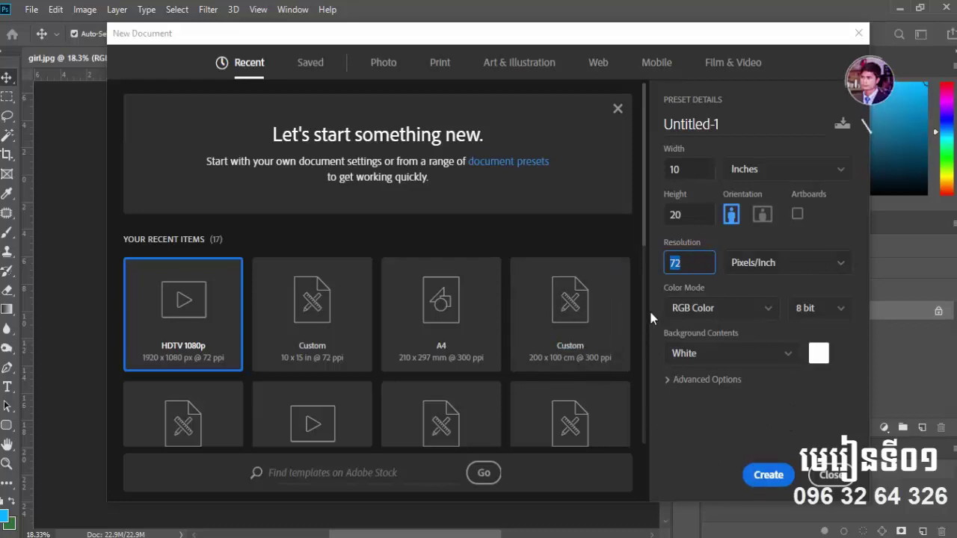
pyautogui.click(693, 266)
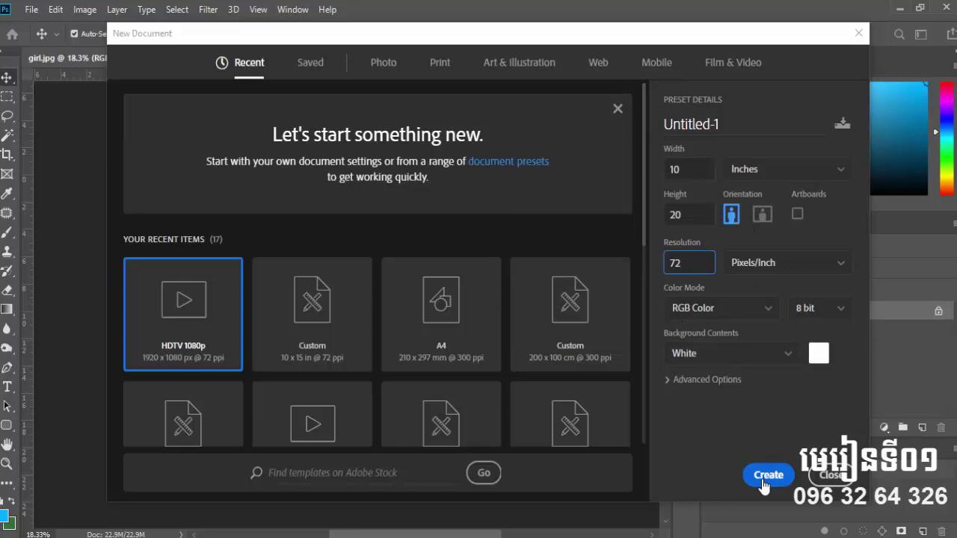
pyautogui.click(764, 482)
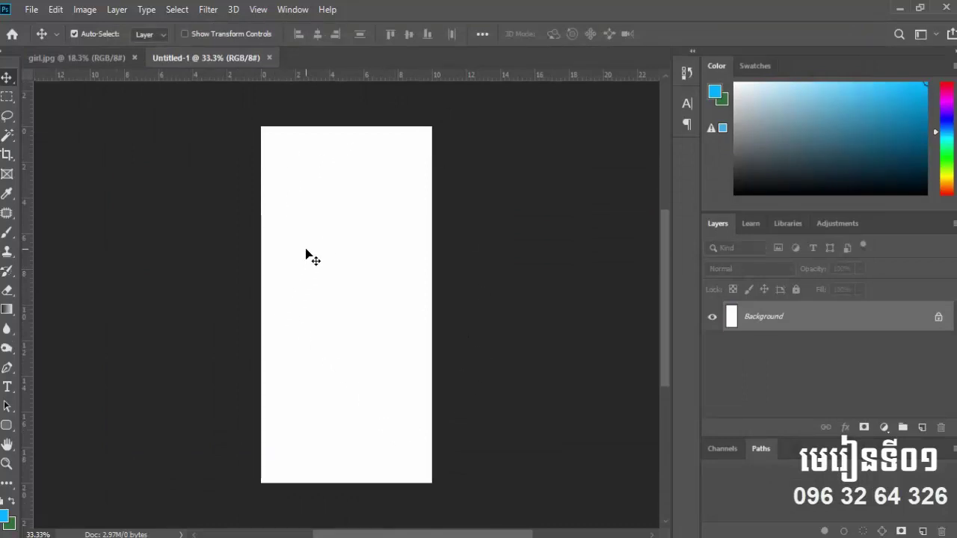
# Drag the girl.jpg forest image into Untitled-1 as Layer 1, shifted to show the girl in purple
pyautogui.click(80, 60)
pyautogui.scroll(1, 449, 303)
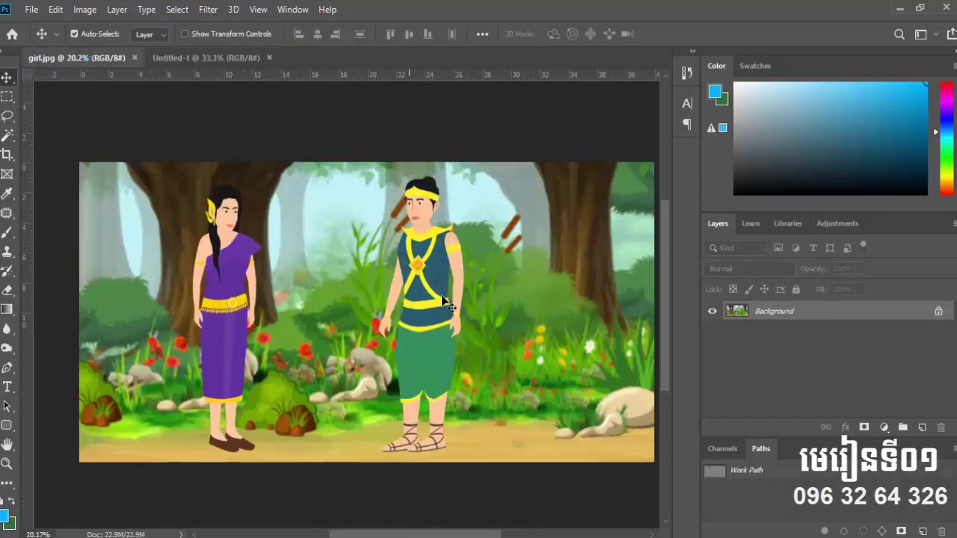
pyautogui.scroll(1, 449, 303)
pyautogui.scroll(1, 443, 297)
pyautogui.scroll(-1, 307, 340)
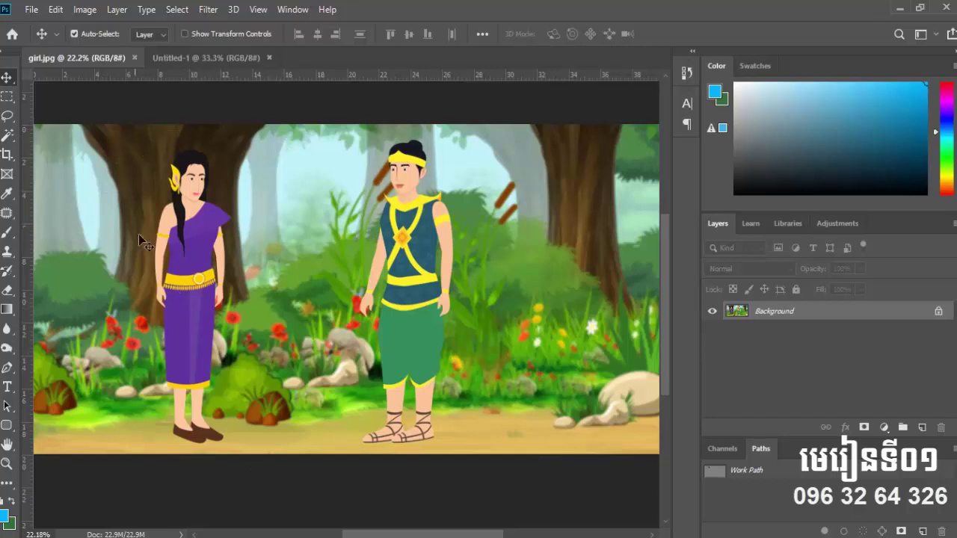
pyautogui.moveTo(206, 111); pyautogui.dragTo(369, 290)
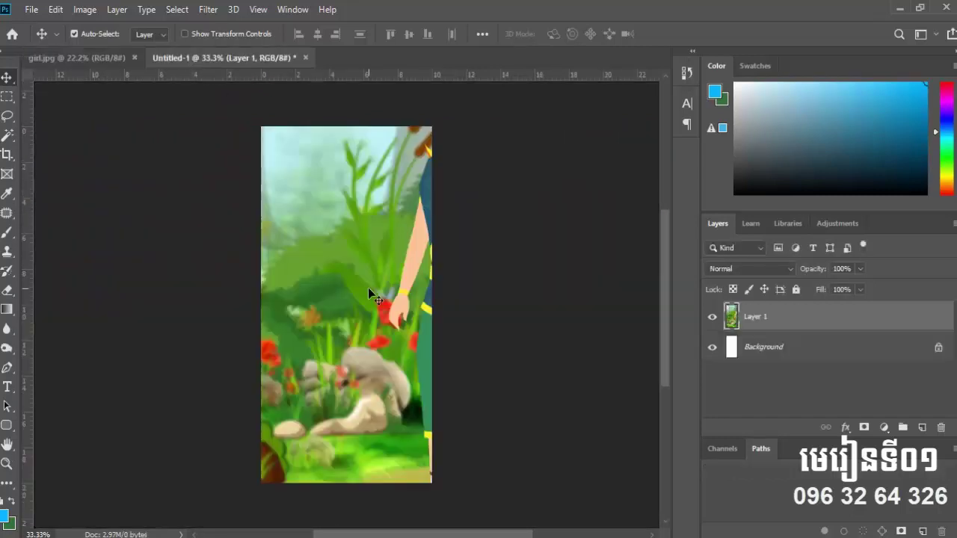
pyautogui.moveTo(378, 292)
pyautogui.mouseDown()
pyautogui.moveTo(340, 326)
pyautogui.moveTo(374, 269)
pyautogui.moveTo(366, 226)
pyautogui.mouseUp()
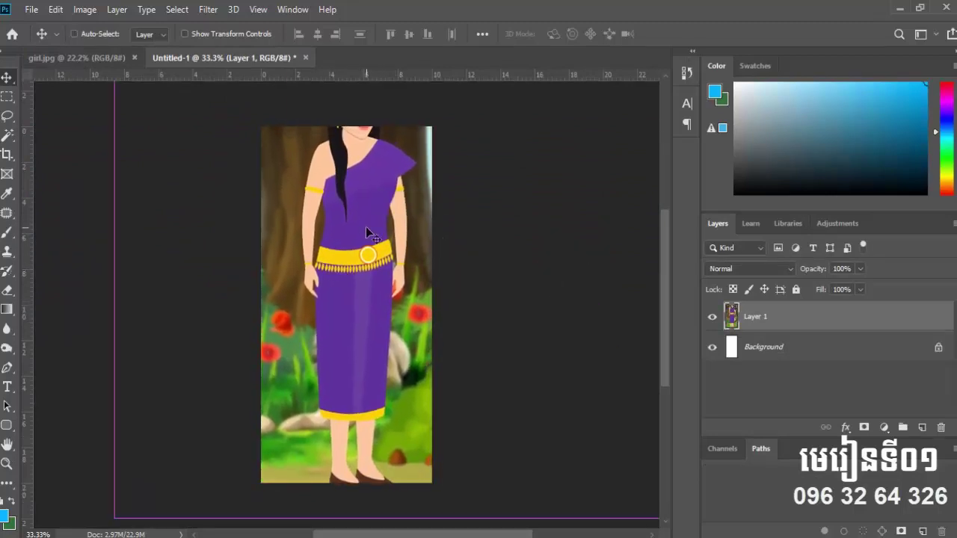
pyautogui.scroll(-3, 365, 226)
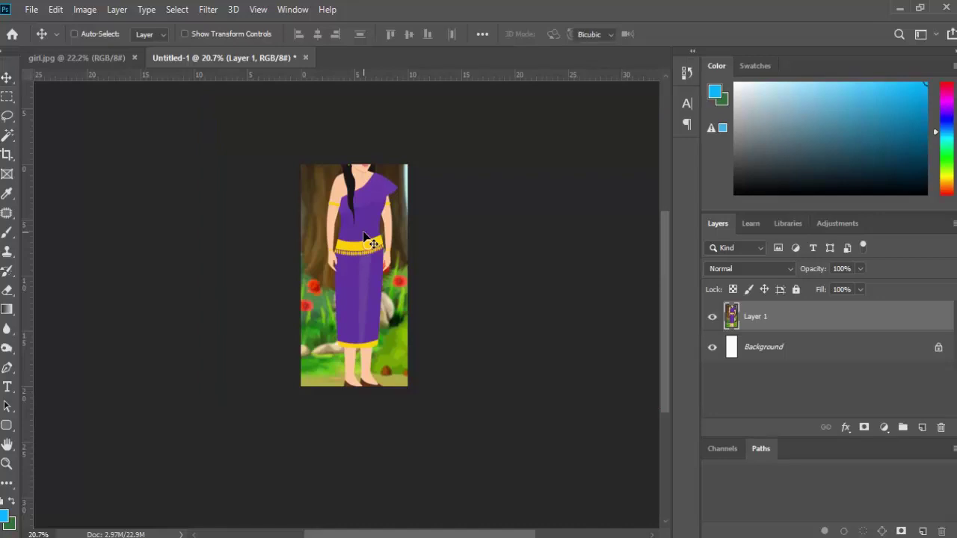
pyautogui.hotkey('ctrl', 't')
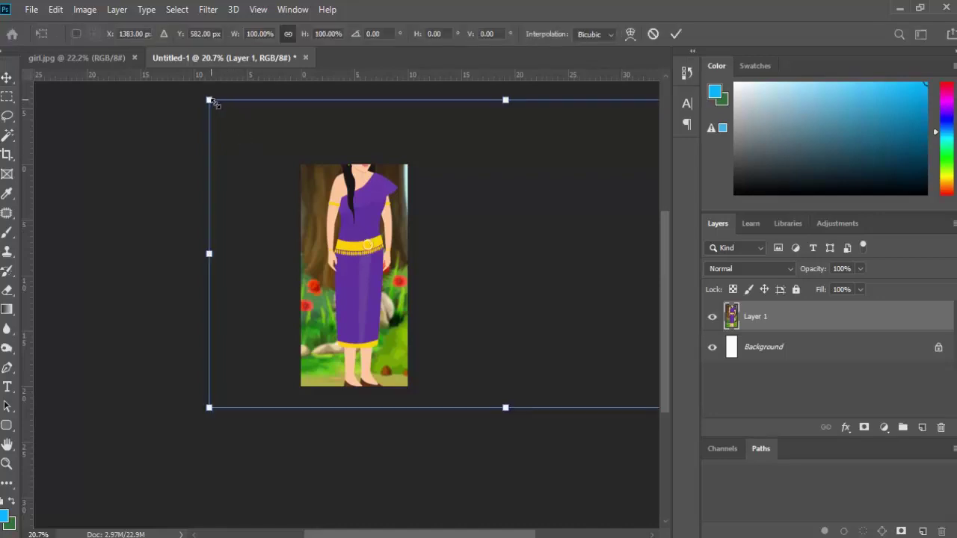
pyautogui.moveTo(210, 101); pyautogui.dragTo(358, 177)
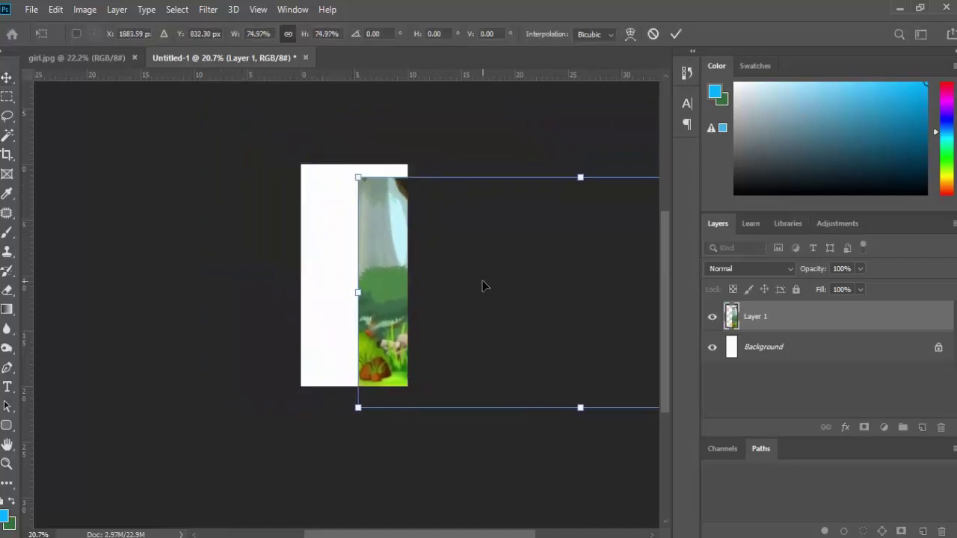
pyautogui.moveTo(483, 285); pyautogui.dragTo(371, 259)
pyautogui.press('Return')
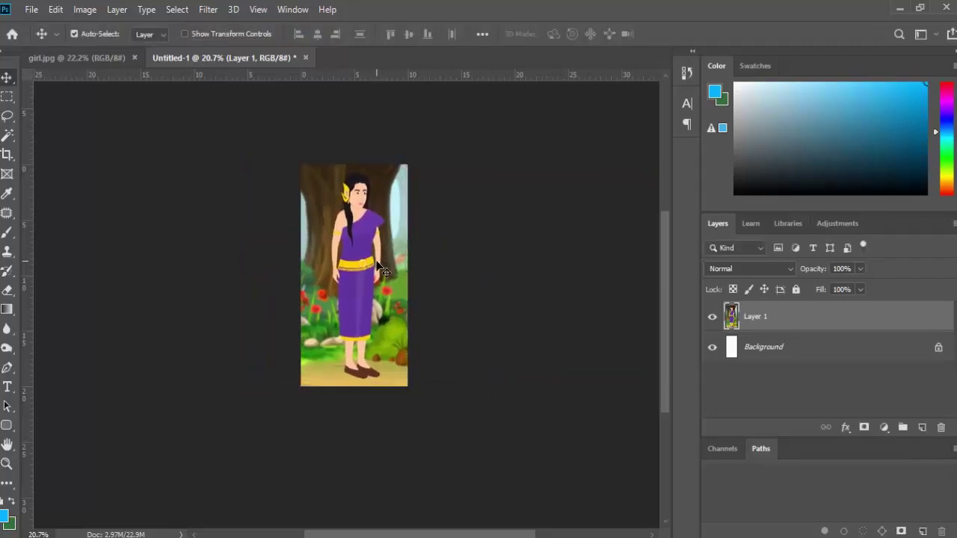
pyautogui.scroll(3, 385, 285)
pyautogui.scroll(1, 385, 285)
pyautogui.scroll(1, 385, 286)
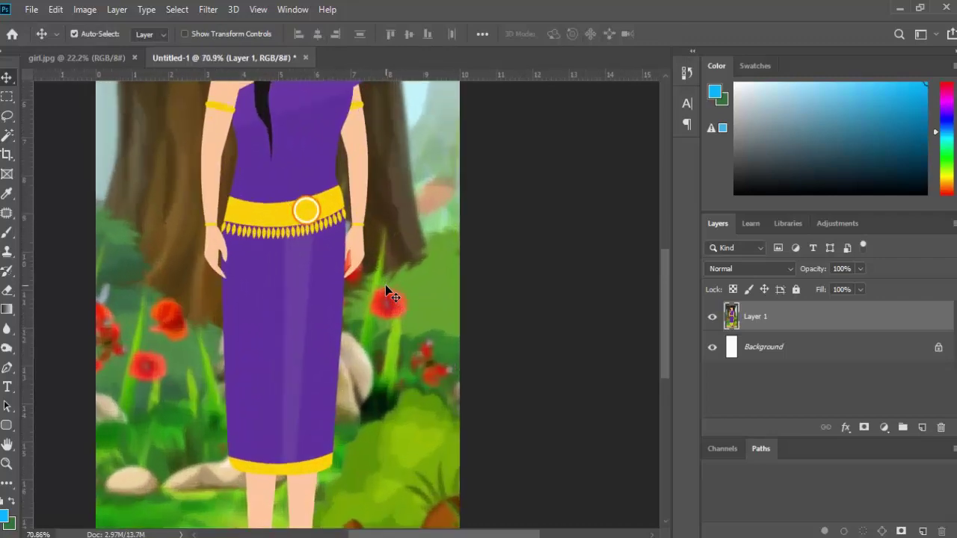
pyautogui.scroll(3, 374, 329)
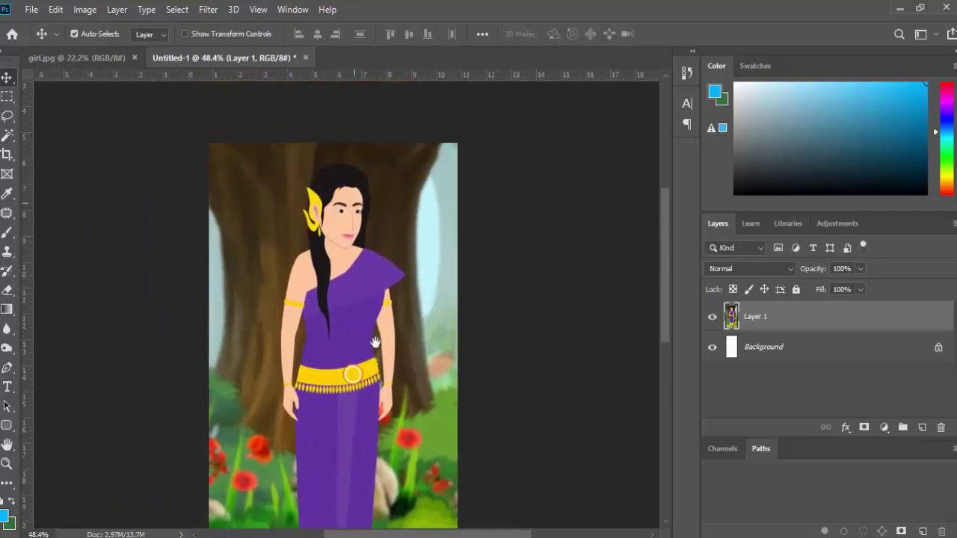
pyautogui.scroll(2, 369, 323)
pyautogui.scroll(2, 374, 322)
pyautogui.scroll(1, 378, 322)
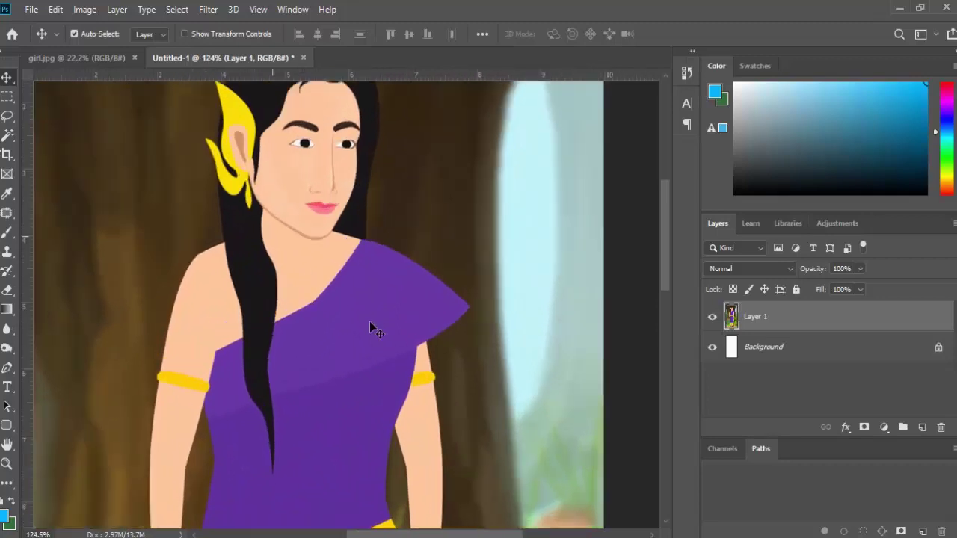
pyautogui.scroll(2, 370, 321)
pyautogui.scroll(1, 376, 327)
pyautogui.scroll(-1, 376, 327)
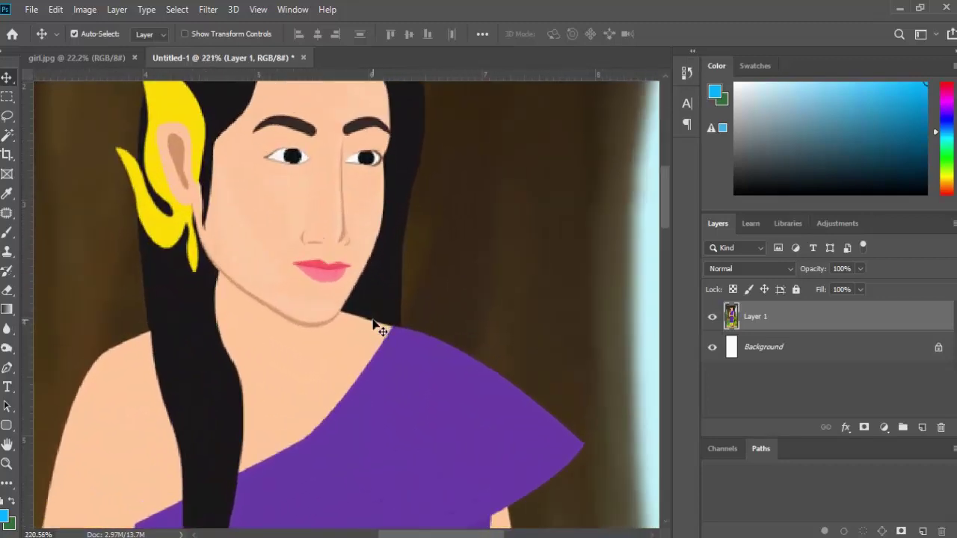
pyautogui.scroll(-2, 376, 327)
pyautogui.scroll(-2, 376, 327)
pyautogui.scroll(-1, 376, 327)
pyautogui.scroll(-2, 376, 327)
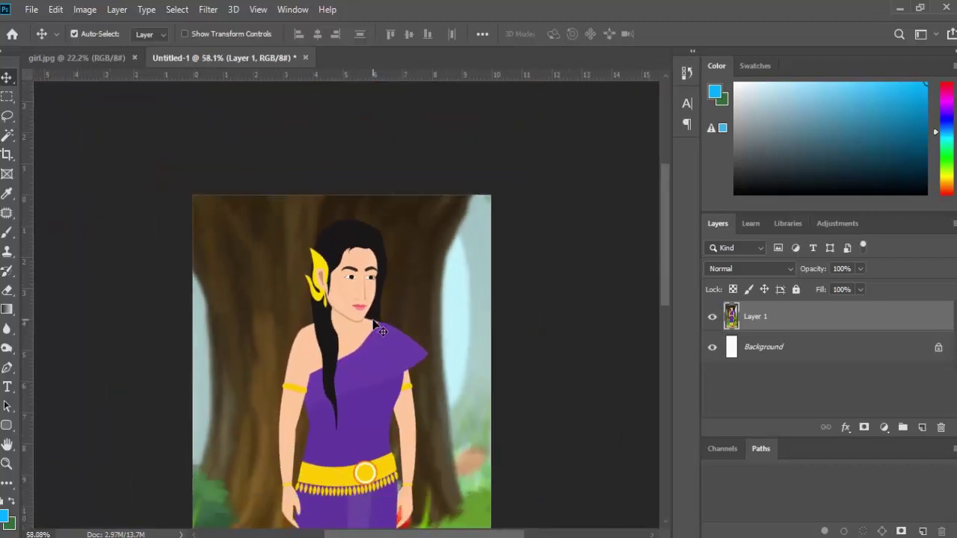
pyautogui.scroll(1, 376, 327)
pyautogui.scroll(1, 376, 327)
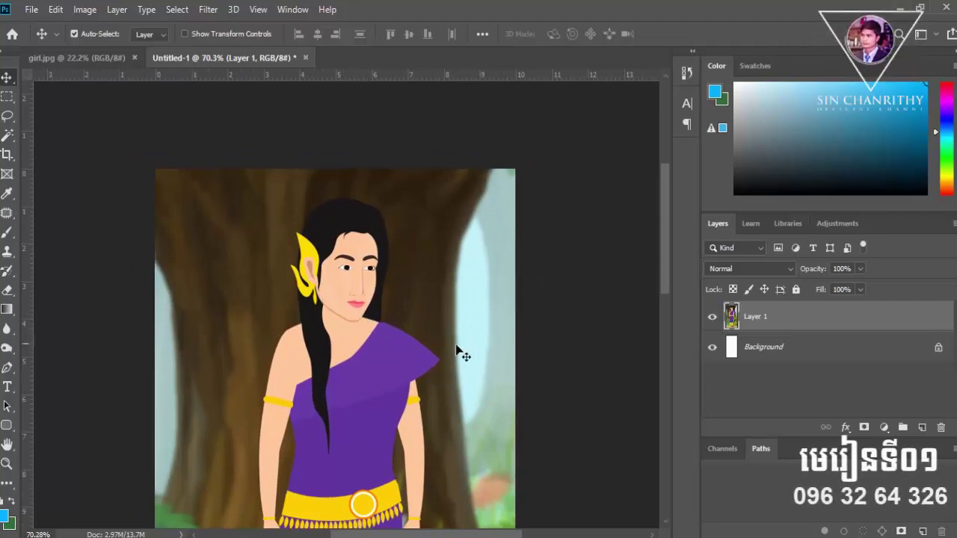
pyautogui.moveTo(384, 365); pyautogui.dragTo(339, 288)
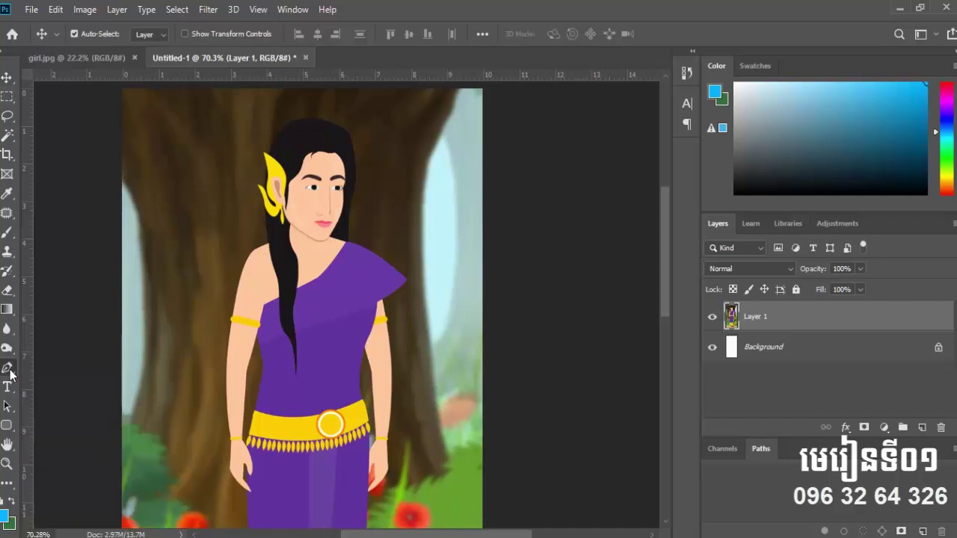
# Switch to the Pen tool and zoom in on the girl's face
pyautogui.click(8, 368)
pyautogui.scroll(2, 329, 245)
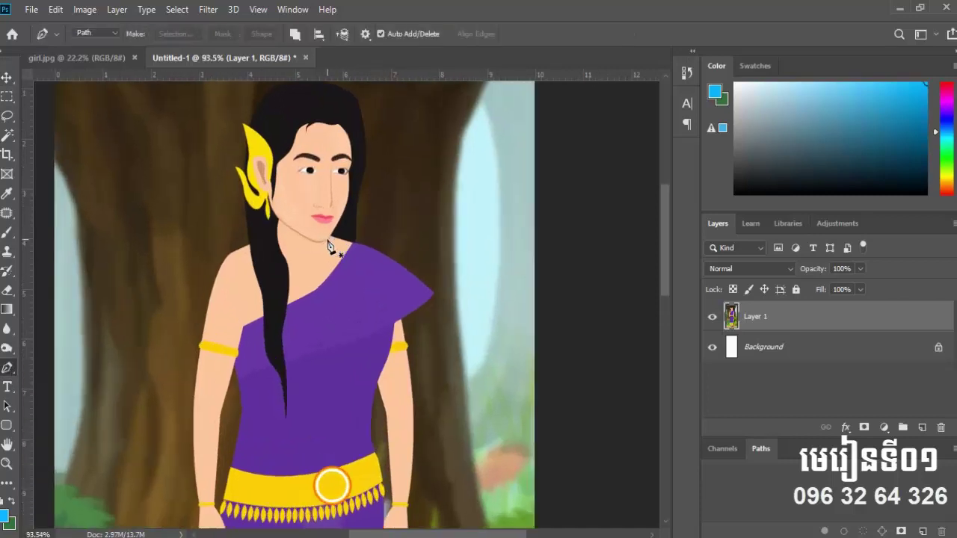
pyautogui.scroll(2, 329, 245)
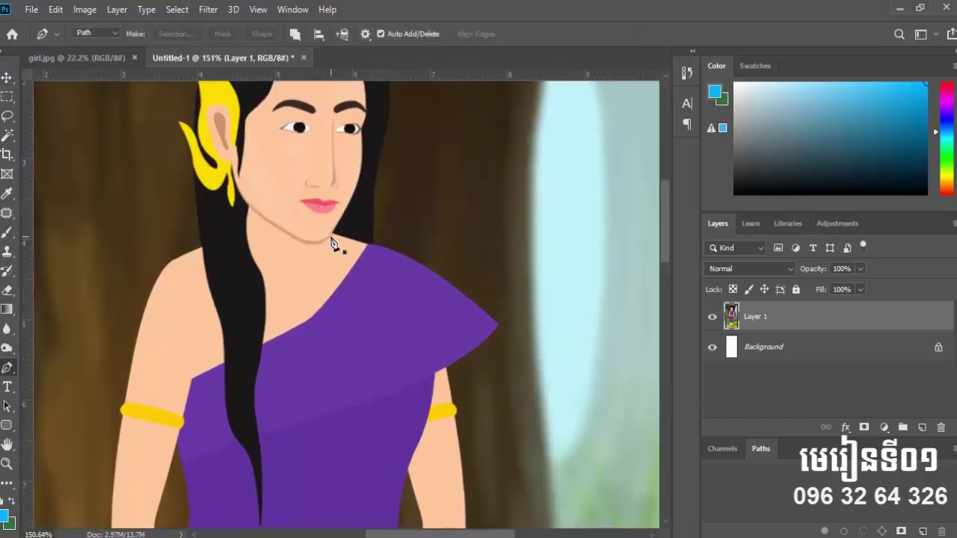
pyautogui.scroll(2, 341, 205)
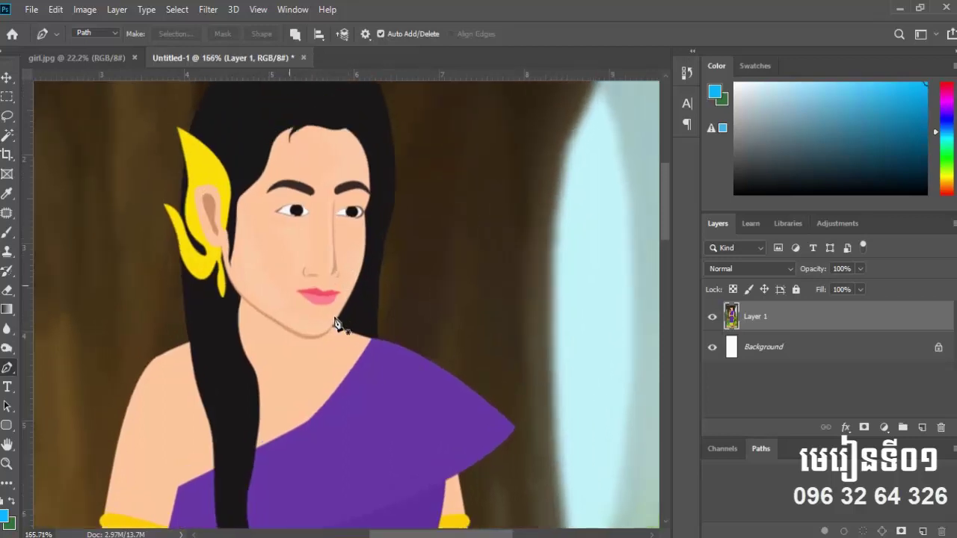
pyautogui.scroll(3, 342, 322)
pyautogui.scroll(-1, 335, 323)
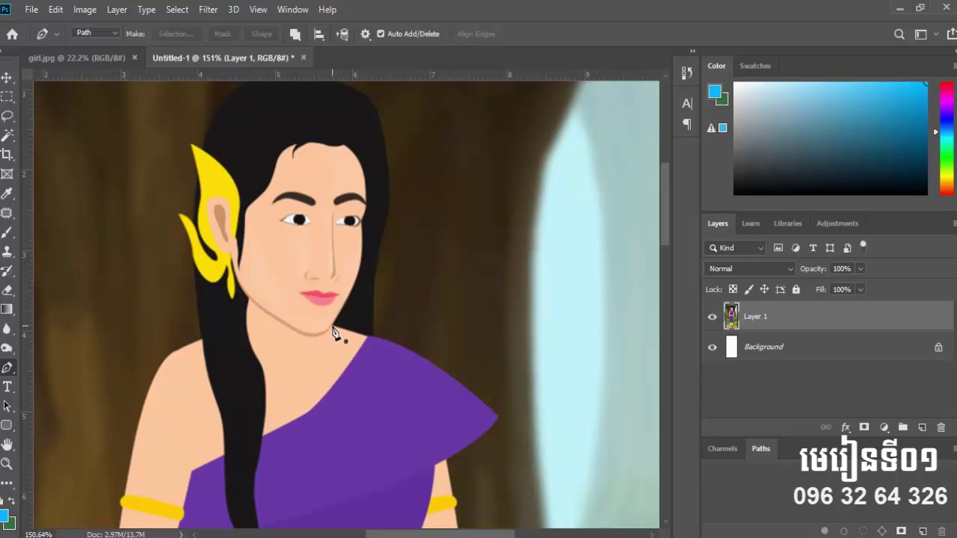
pyautogui.scroll(-3, 334, 332)
pyautogui.scroll(-1, 333, 332)
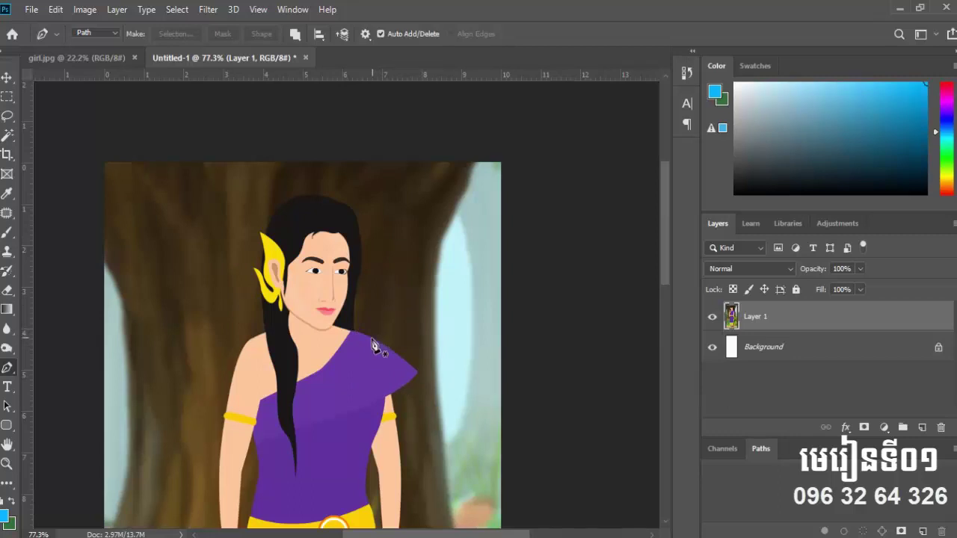
pyautogui.scroll(2, 341, 336)
pyautogui.scroll(2, 336, 337)
pyautogui.scroll(1, 337, 337)
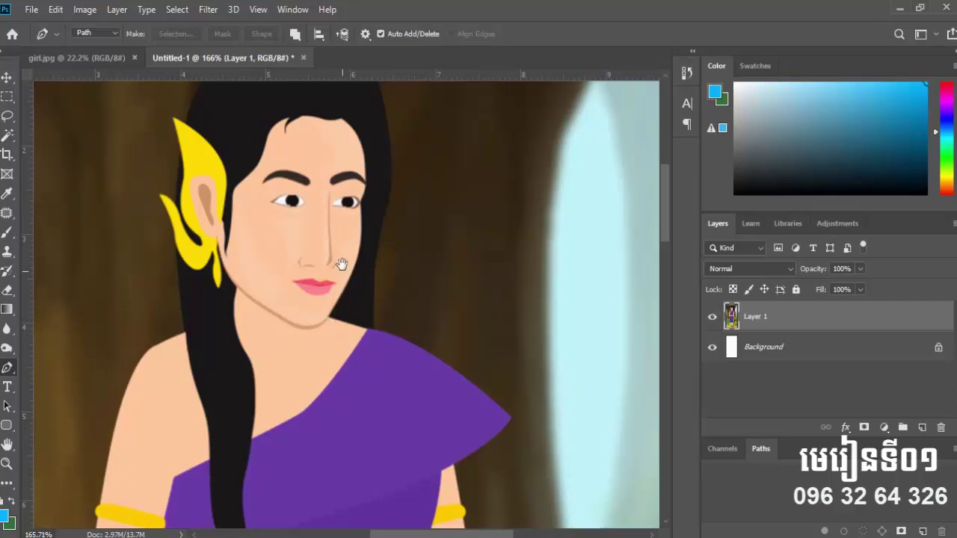
pyautogui.scroll(1, 338, 206)
pyautogui.scroll(1, 350, 229)
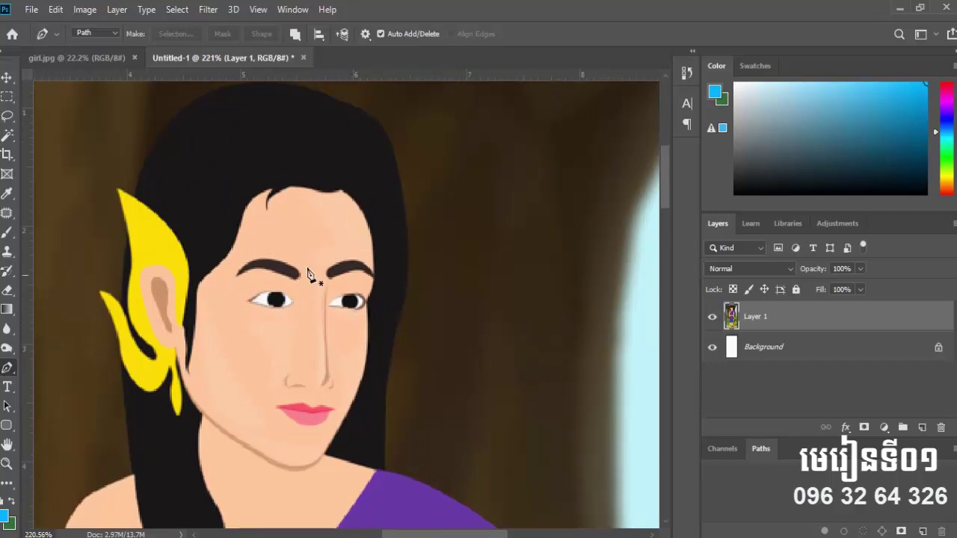
# Begin the face outline at the hairline and curve it down the side of the face
pyautogui.click(341, 189)
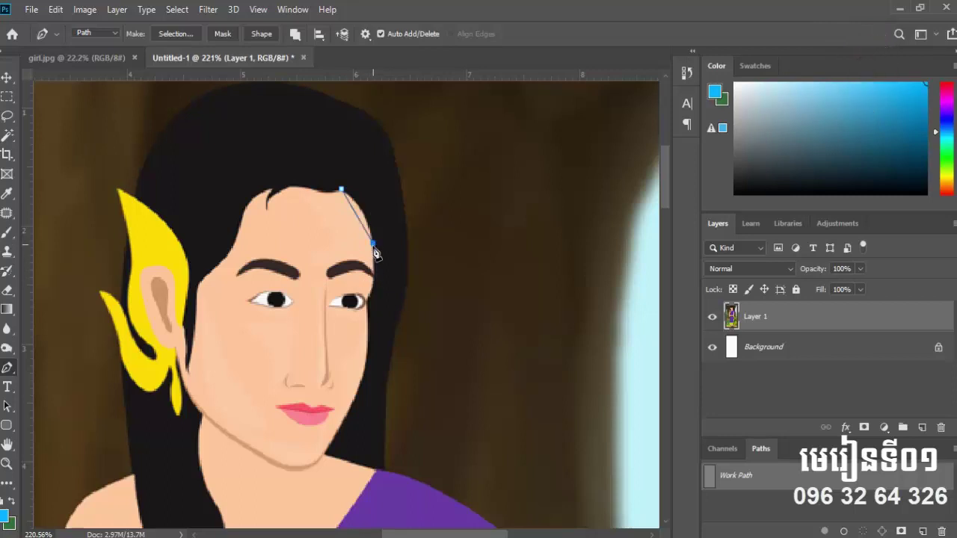
pyautogui.moveTo(373, 244); pyautogui.dragTo(373, 278)
pyautogui.click(366, 300)
pyautogui.scroll(2, 368, 313)
pyautogui.scroll(2, 368, 307)
pyautogui.scroll(1, 371, 299)
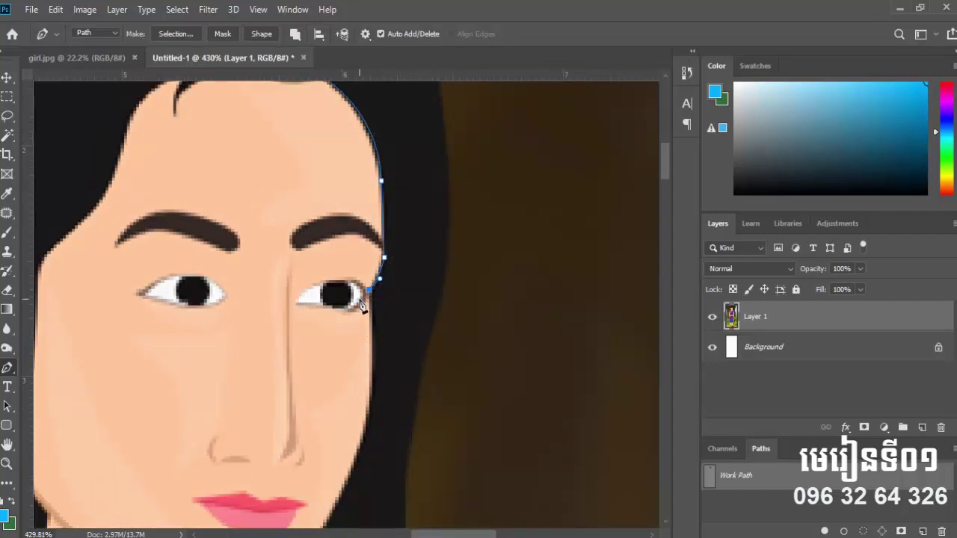
pyautogui.scroll(-4, 368, 313)
pyautogui.scroll(-1, 370, 303)
pyautogui.moveTo(372, 267); pyautogui.dragTo(365, 318)
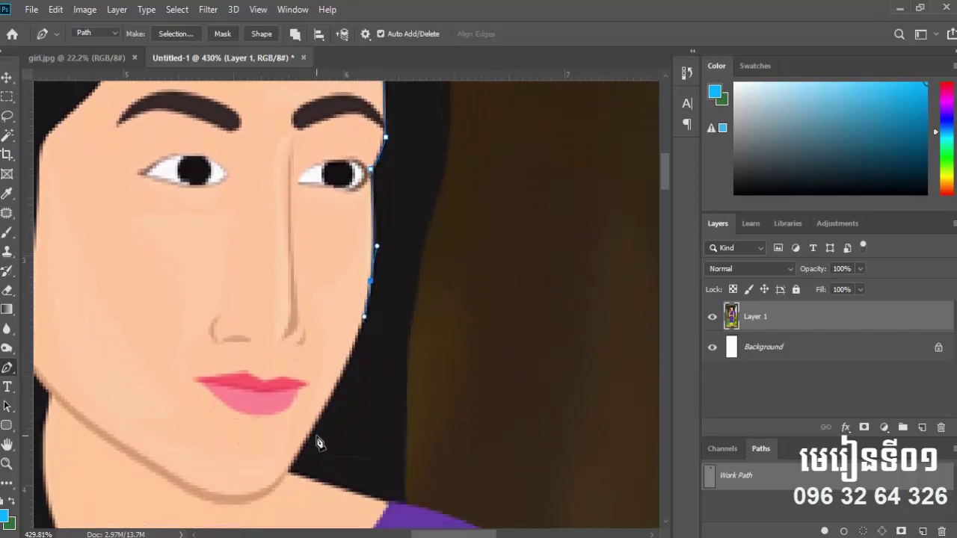
pyautogui.moveTo(316, 438)
pyautogui.mouseDown()
pyautogui.moveTo(335, 348)
pyautogui.moveTo(282, 408)
pyautogui.mouseUp()
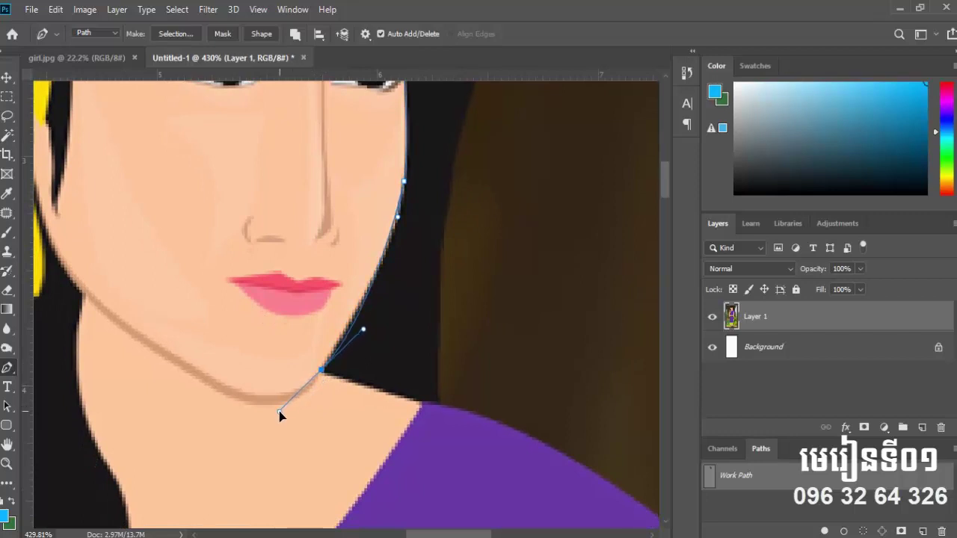
pyautogui.scroll(-2, 280, 415)
pyautogui.scroll(-2, 284, 376)
pyautogui.scroll(-1, 284, 376)
pyautogui.moveTo(349, 359)
pyautogui.mouseDown()
pyautogui.moveTo(367, 354)
pyautogui.moveTo(348, 325)
pyautogui.mouseUp()
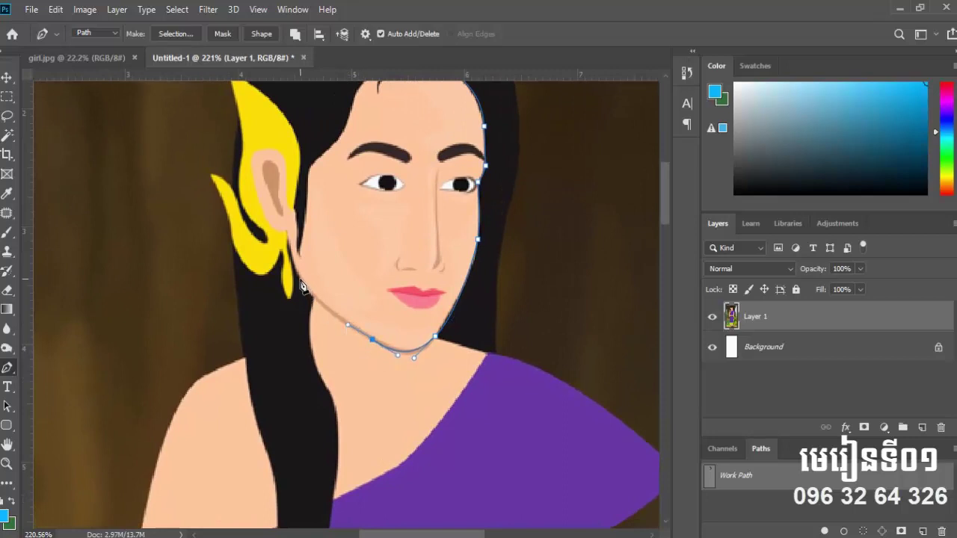
# Continue the outline along the jaw, around the ear and across the hairline, closing the path
pyautogui.moveTo(298, 278); pyautogui.dragTo(292, 256)
pyautogui.scroll(1, 287, 232)
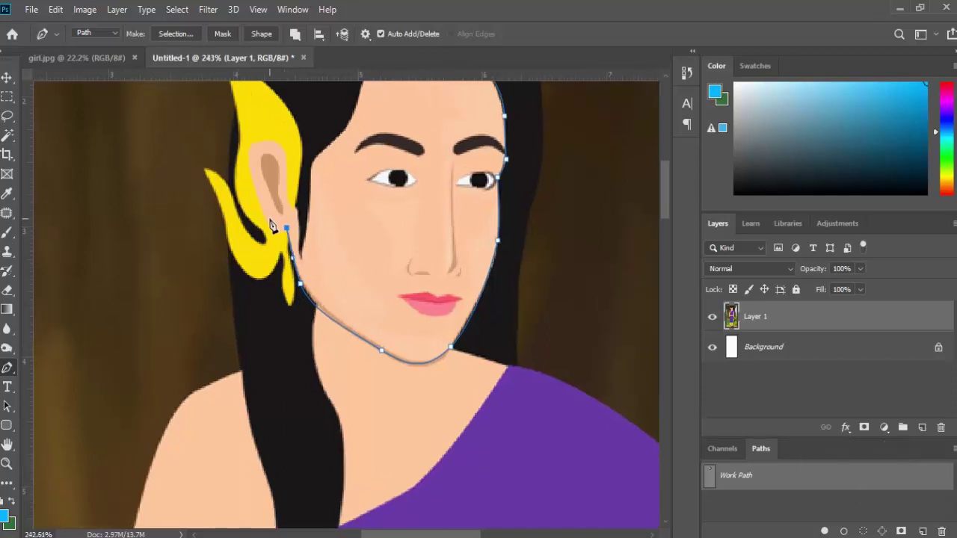
pyautogui.moveTo(287, 228)
pyautogui.mouseDown()
pyautogui.moveTo(266, 217)
pyautogui.moveTo(259, 196)
pyautogui.mouseUp()
pyautogui.moveTo(255, 145)
pyautogui.mouseDown()
pyautogui.moveTo(270, 133)
pyautogui.moveTo(284, 159)
pyautogui.mouseUp()
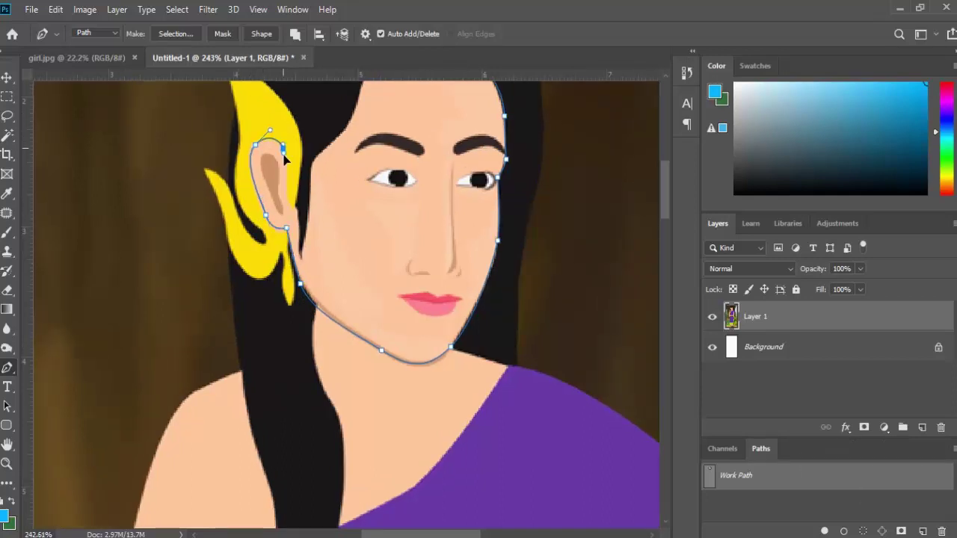
pyautogui.click(292, 202)
pyautogui.moveTo(313, 160); pyautogui.dragTo(326, 153)
pyautogui.scroll(3, 333, 155)
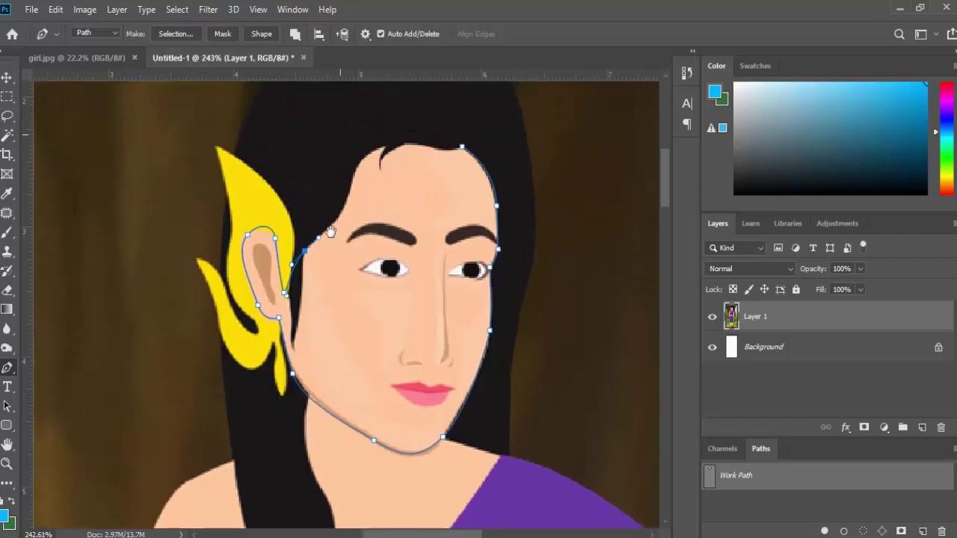
pyautogui.moveTo(344, 209)
pyautogui.mouseDown()
pyautogui.moveTo(382, 155)
pyautogui.moveTo(379, 182)
pyautogui.mouseUp()
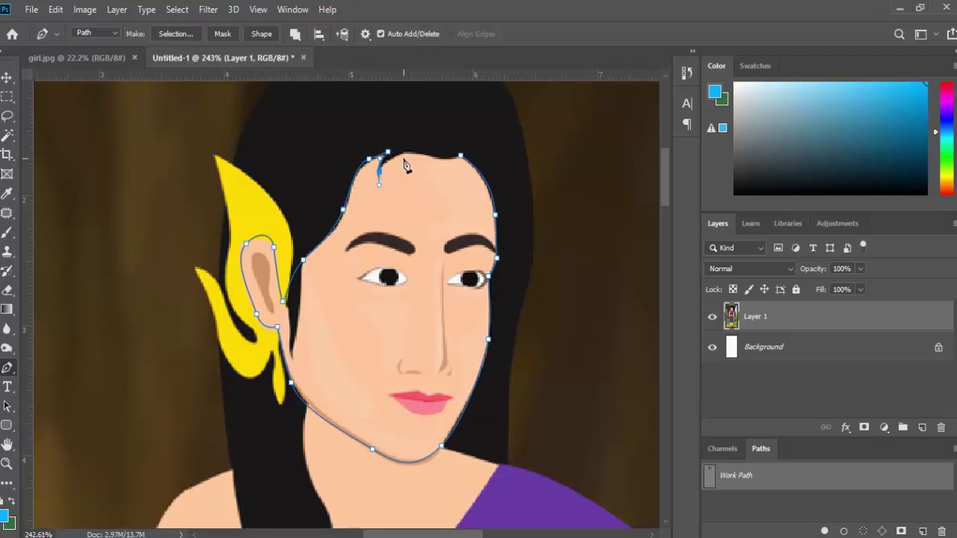
pyautogui.moveTo(406, 152); pyautogui.dragTo(425, 158)
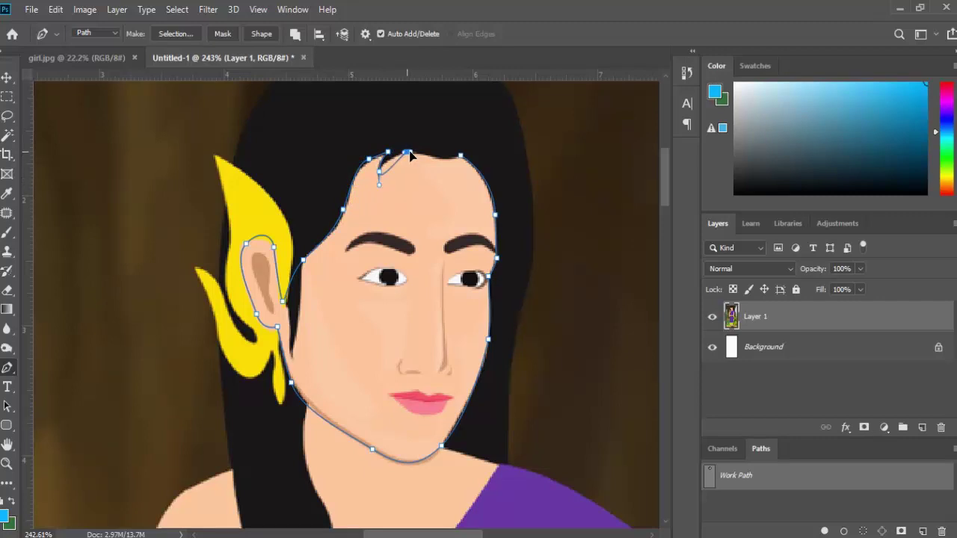
pyautogui.click(461, 158)
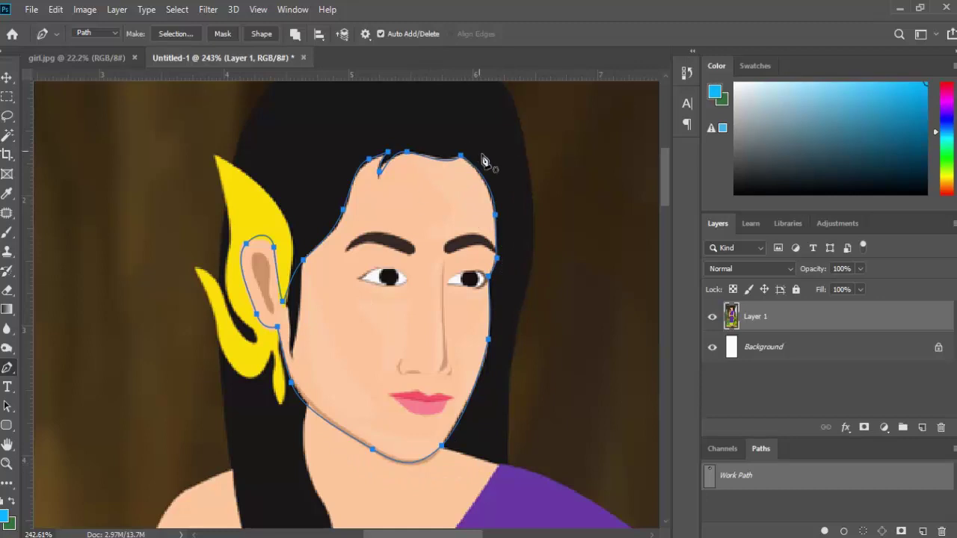
pyautogui.scroll(1, 460, 287)
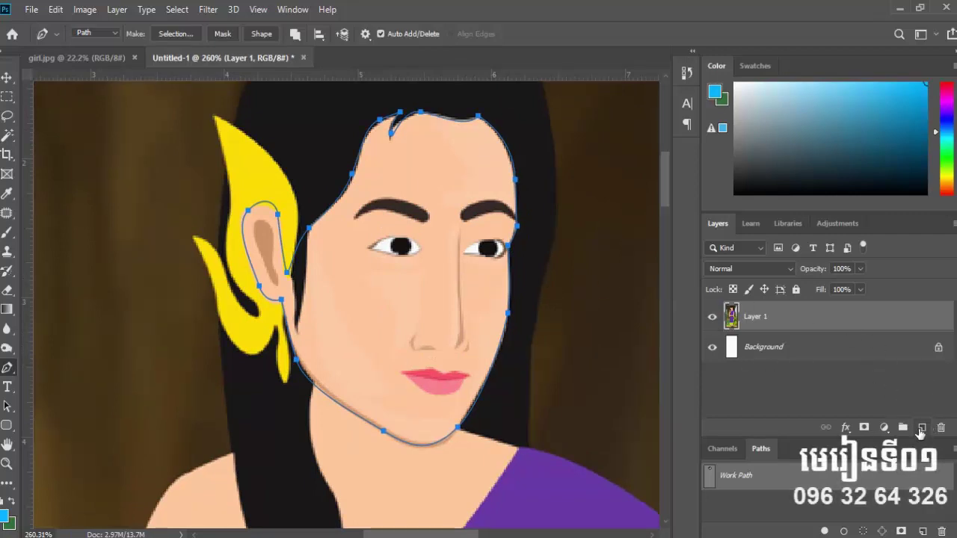
# Add a new layer named Face and load the face path as a selection with Ctrl+Enter
pyautogui.click(922, 427)
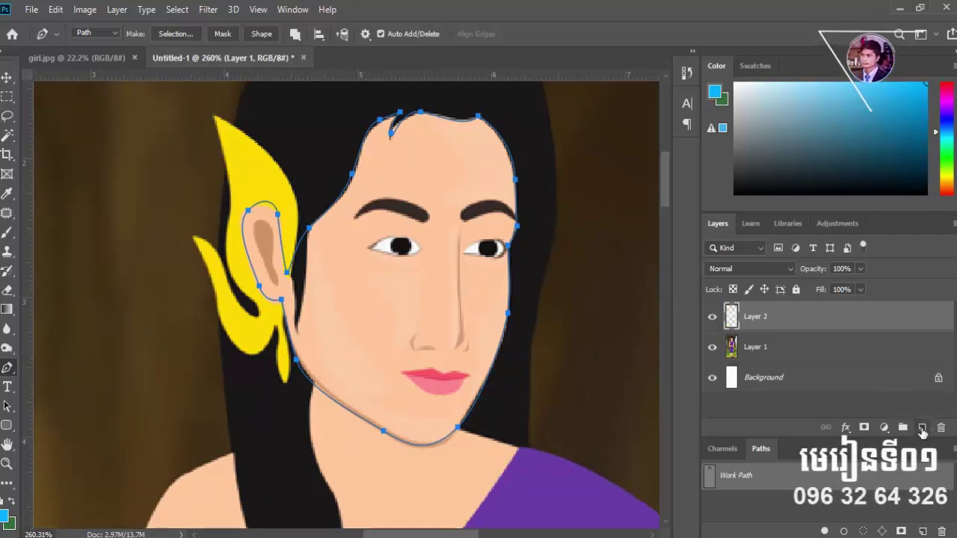
pyautogui.doubleClick(756, 317)
pyautogui.write('Face')
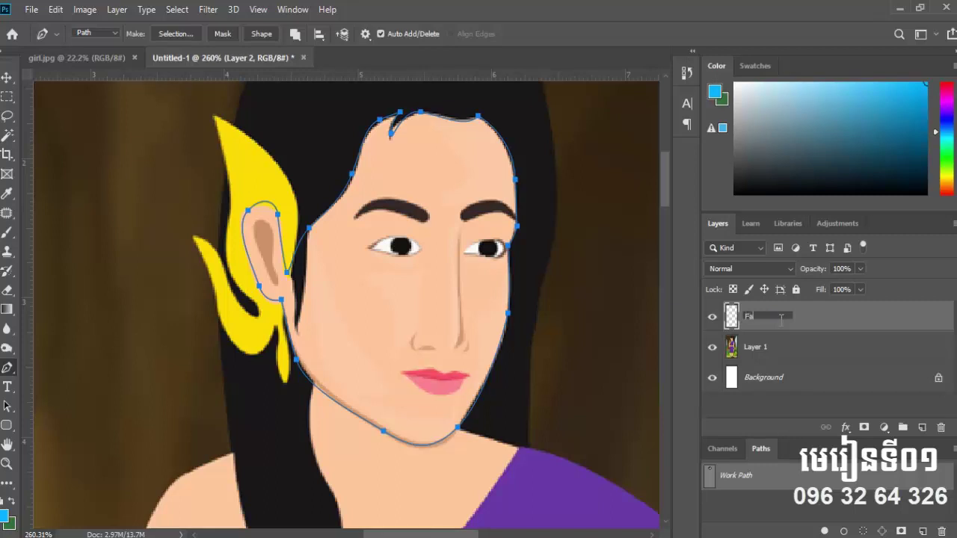
pyautogui.press('Return')
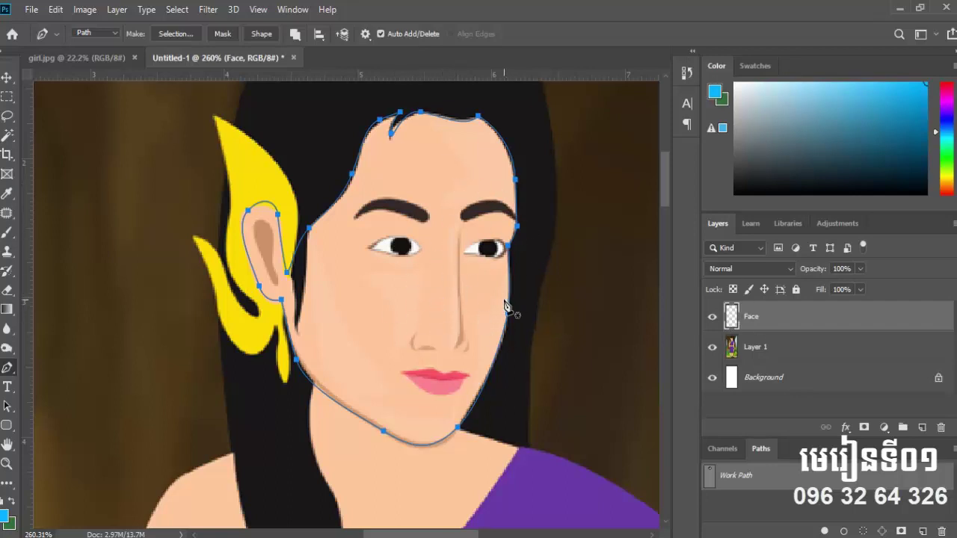
pyautogui.click(507, 311)
pyautogui.hotkey('ctrl', 'Return')
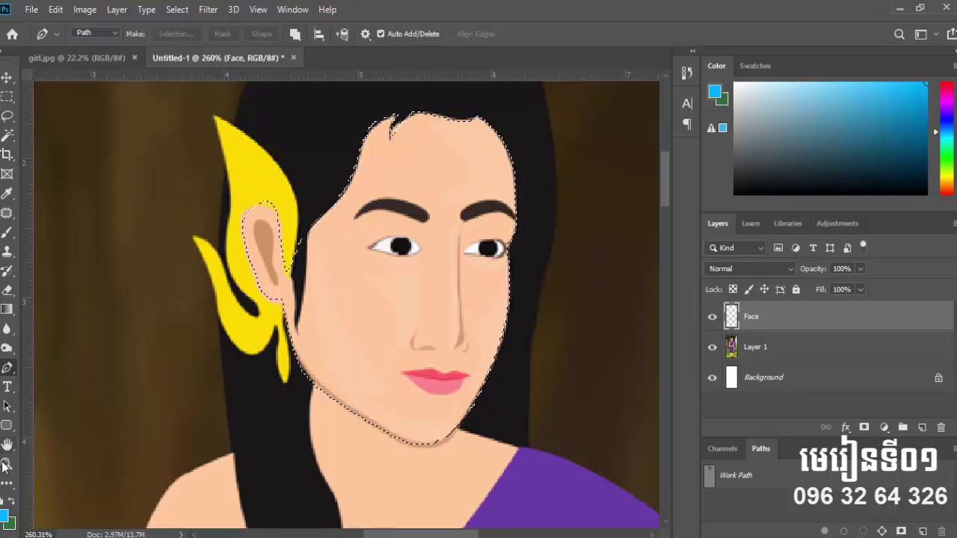
# Sample the forehead skin tone fec29c as the foreground colour
pyautogui.click(3, 518)
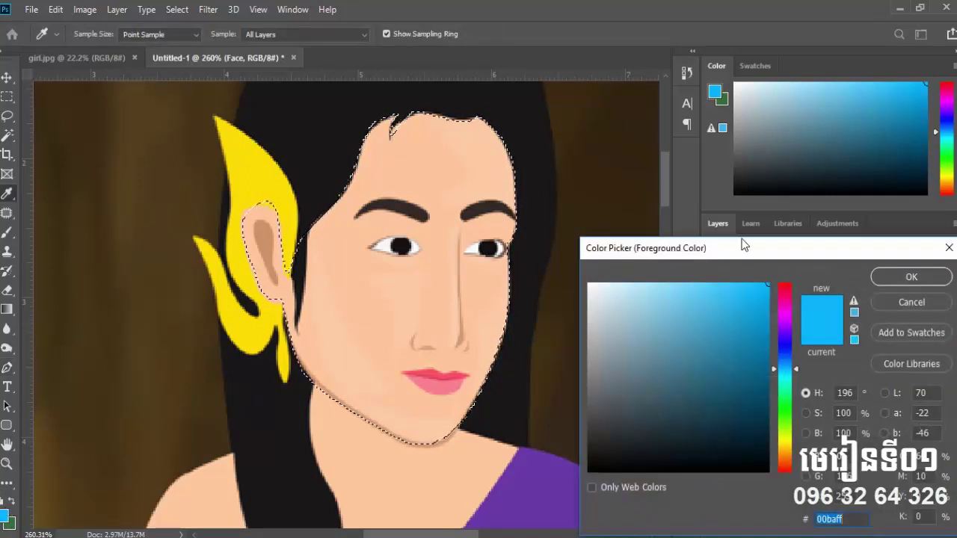
pyautogui.moveTo(723, 250); pyautogui.dragTo(724, 153)
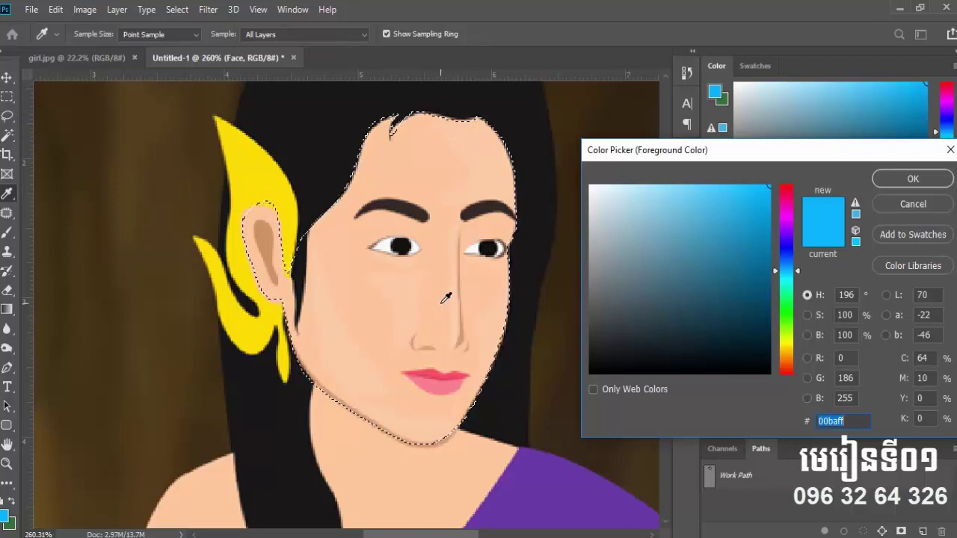
pyautogui.click(465, 161)
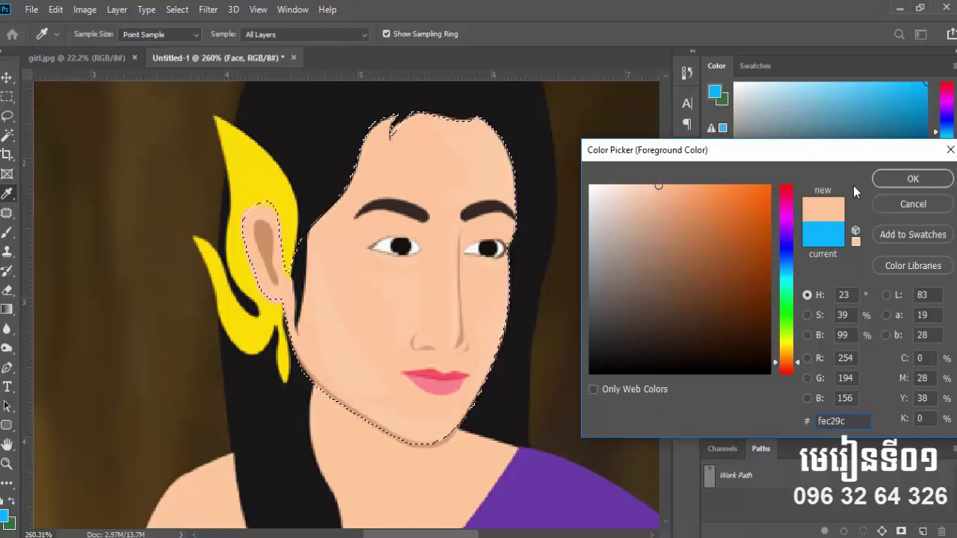
pyautogui.press('p')
pyautogui.click(906, 182)
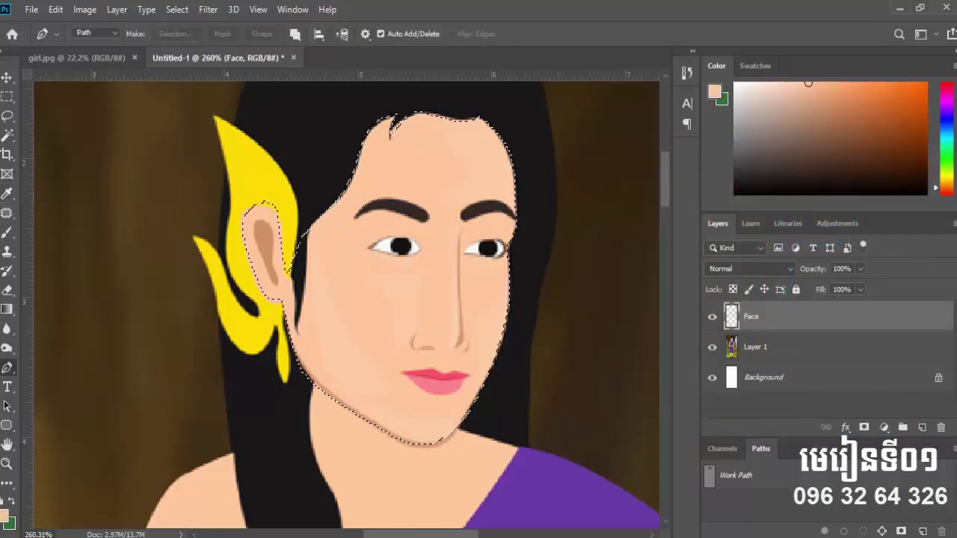
# Fill the face selection on the Face layer with the fec29c skin tone and deselect
pyautogui.click(3, 79)
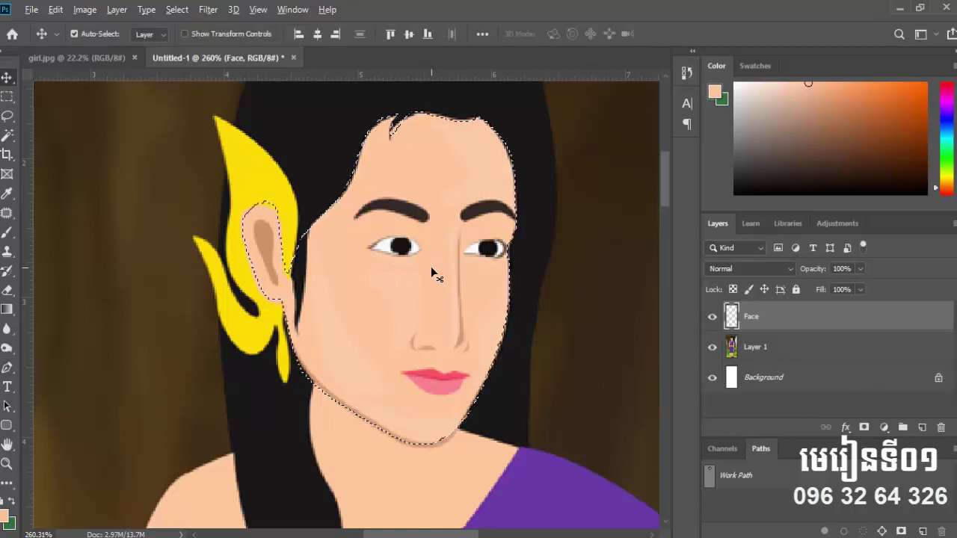
pyautogui.hotkey('alt', 'BackSpace')
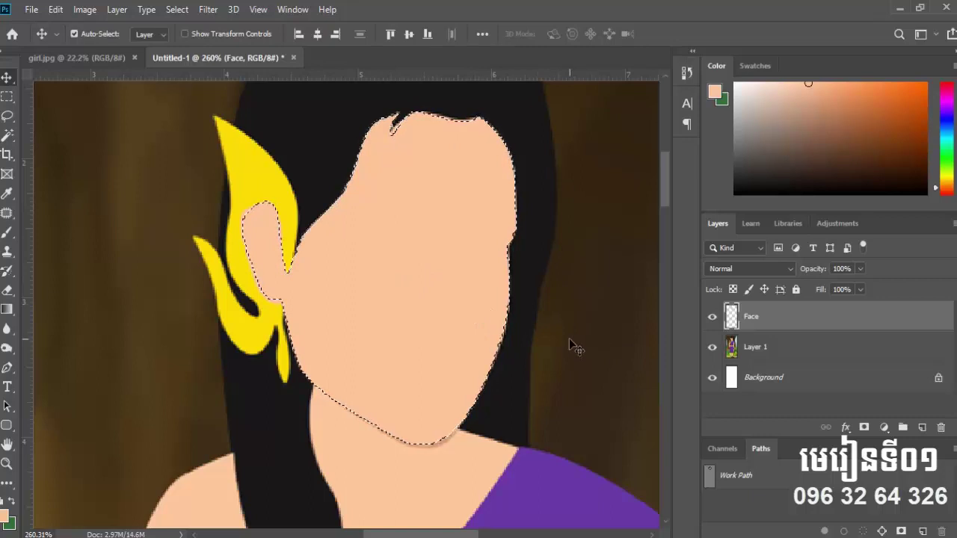
pyautogui.hotkey('ctrl', 'd')
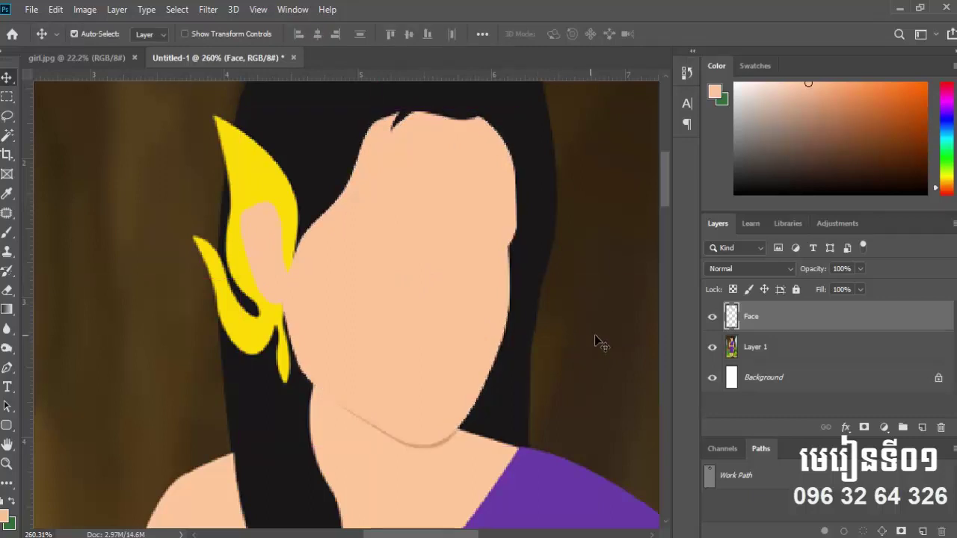
# Toggle the Face layer's visibility to compare against the features, ending with it visible
pyautogui.click(713, 320)
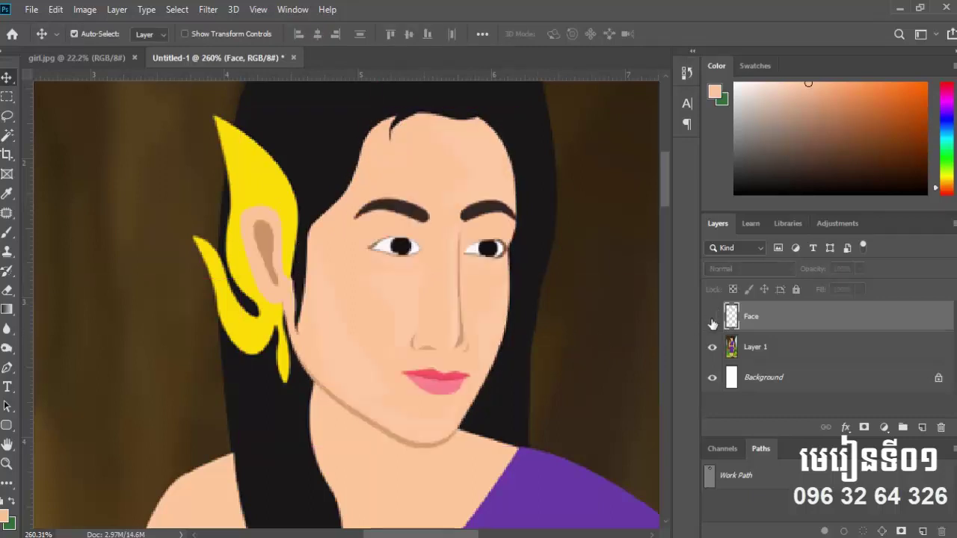
pyautogui.click(712, 317)
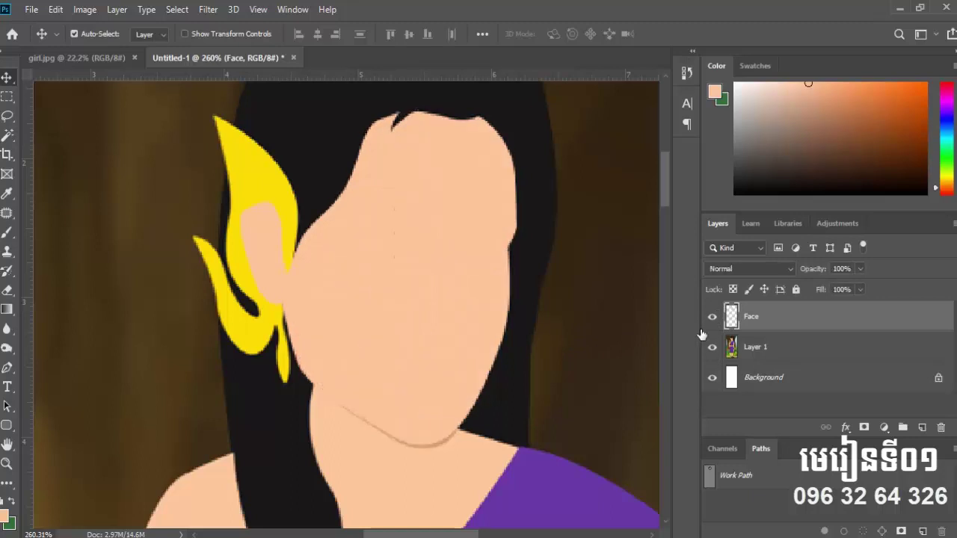
pyautogui.scroll(-1, 396, 241)
pyautogui.scroll(-1, 456, 274)
pyautogui.scroll(-1, 437, 277)
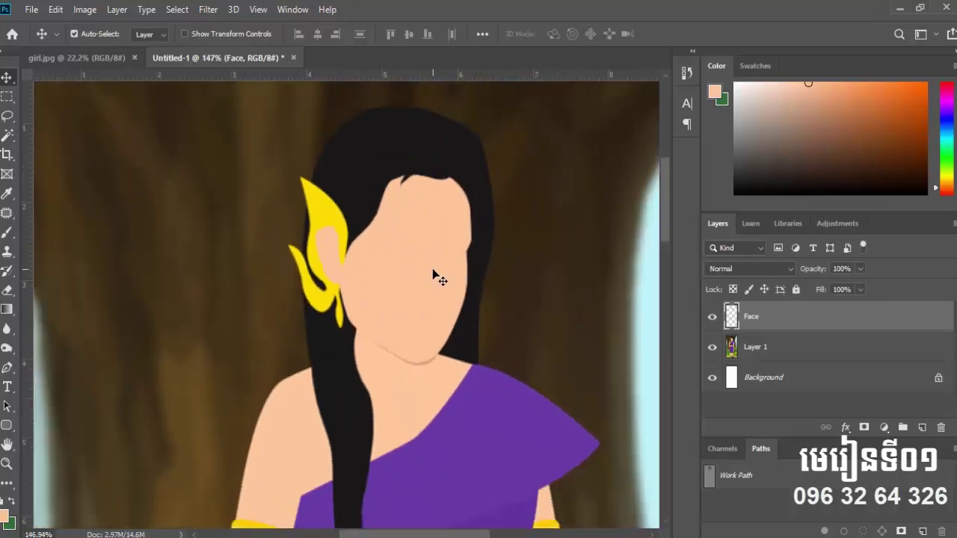
pyautogui.scroll(2, 487, 282)
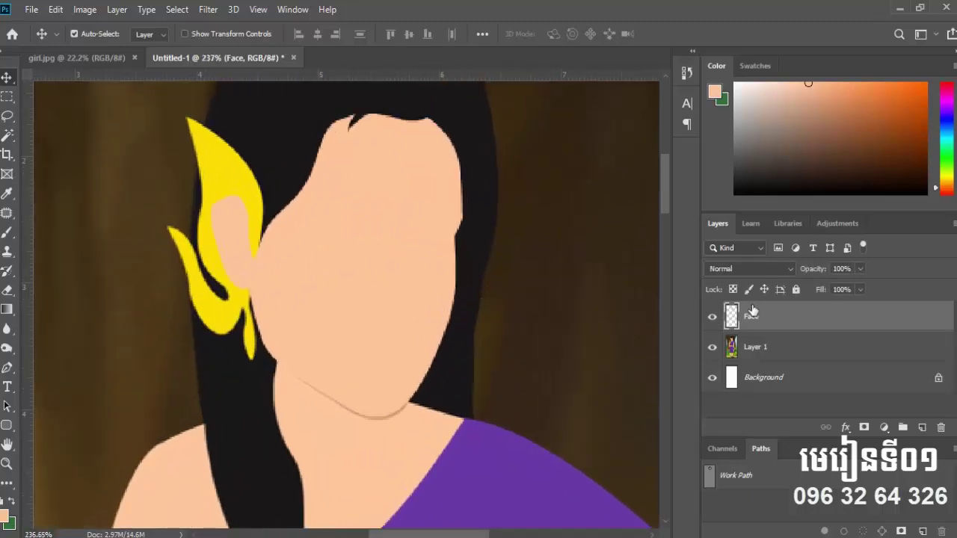
pyautogui.click(712, 320)
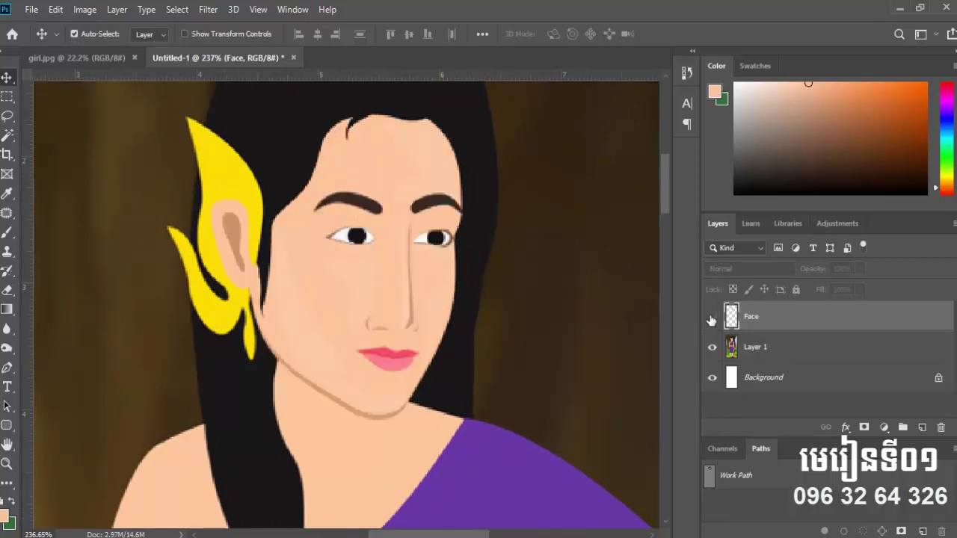
pyautogui.click(711, 320)
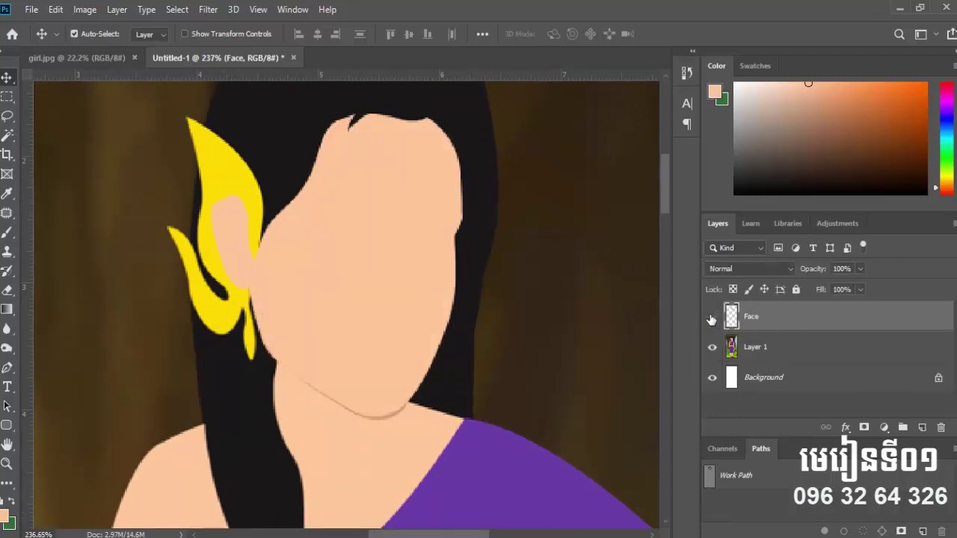
pyautogui.click(712, 320)
pyautogui.scroll(-2, 404, 182)
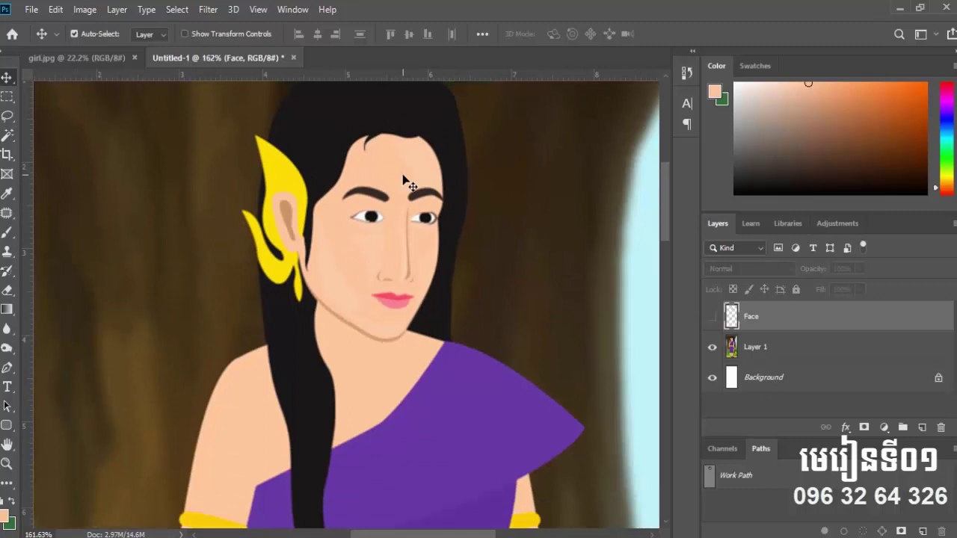
pyautogui.moveTo(411, 164); pyautogui.dragTo(408, 231)
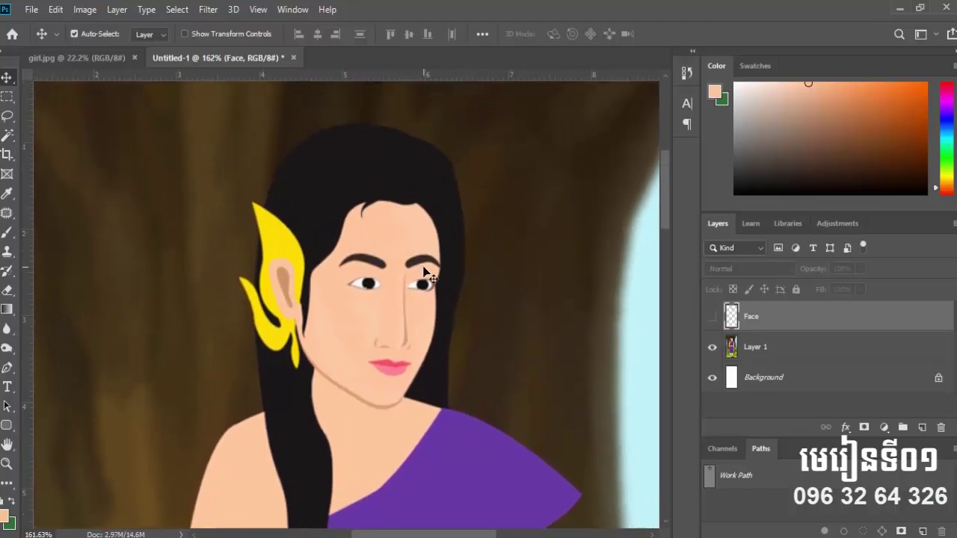
pyautogui.moveTo(433, 350); pyautogui.dragTo(421, 309)
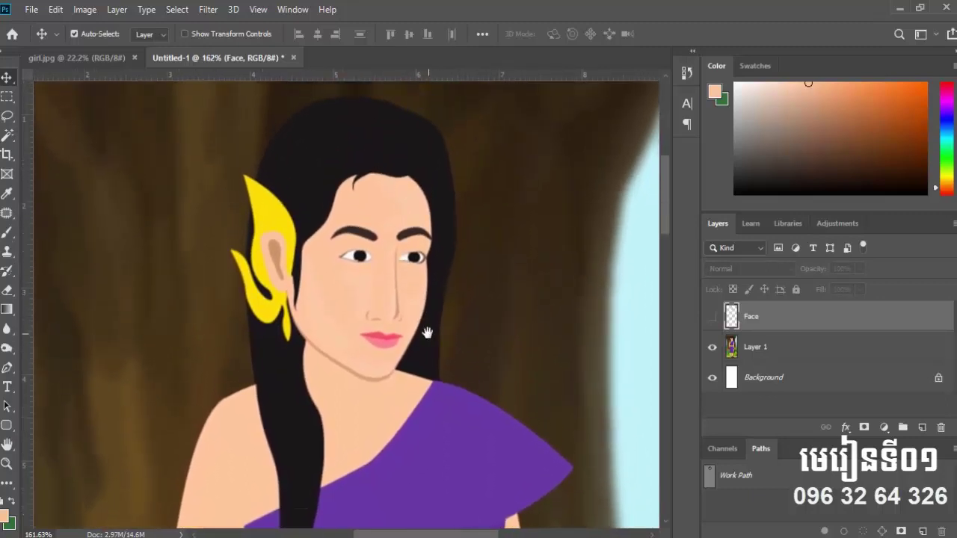
pyautogui.click(711, 320)
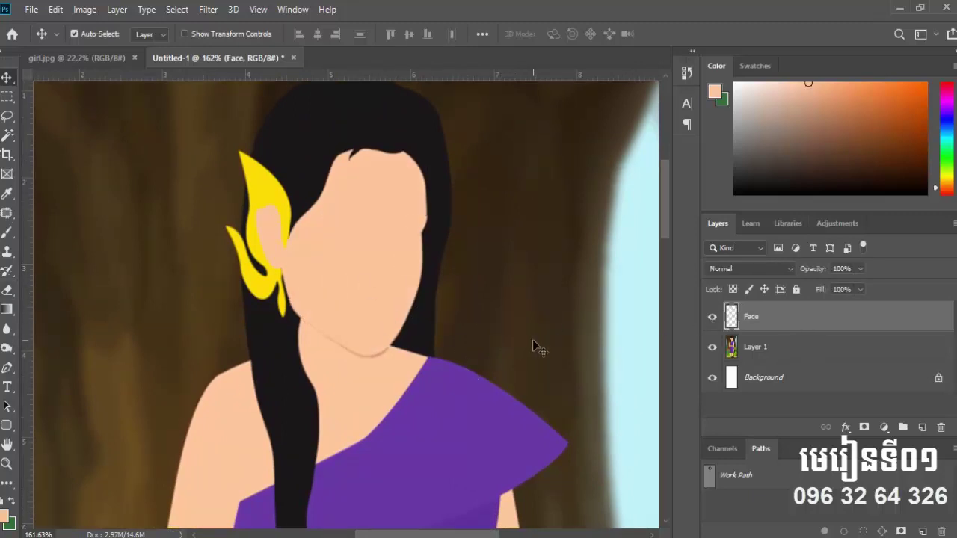
# In Path mode, trace the hair's right edge, over its top and along the ornament's outer edge
pyautogui.click(8, 368)
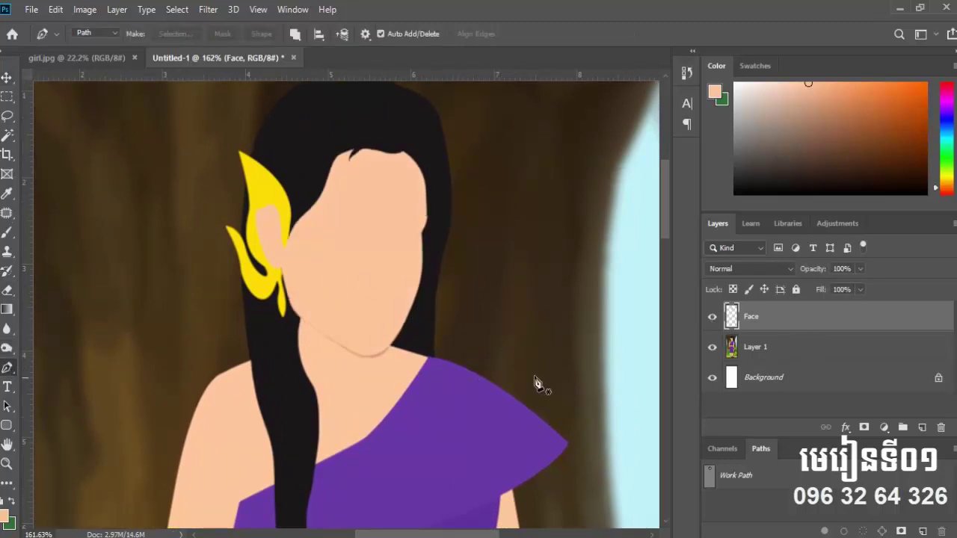
pyautogui.scroll(3, 534, 385)
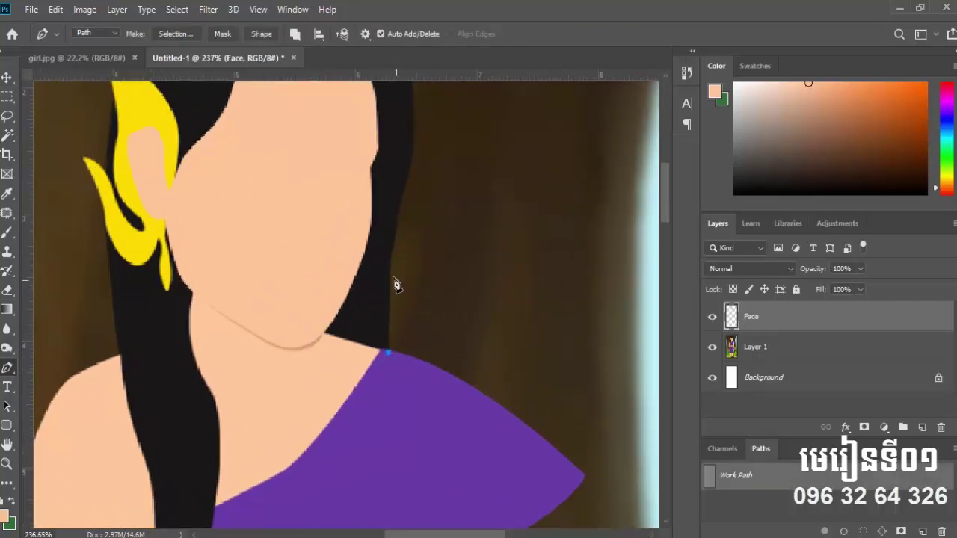
pyautogui.scroll(2, 388, 273)
pyautogui.click(401, 281)
pyautogui.click(408, 219)
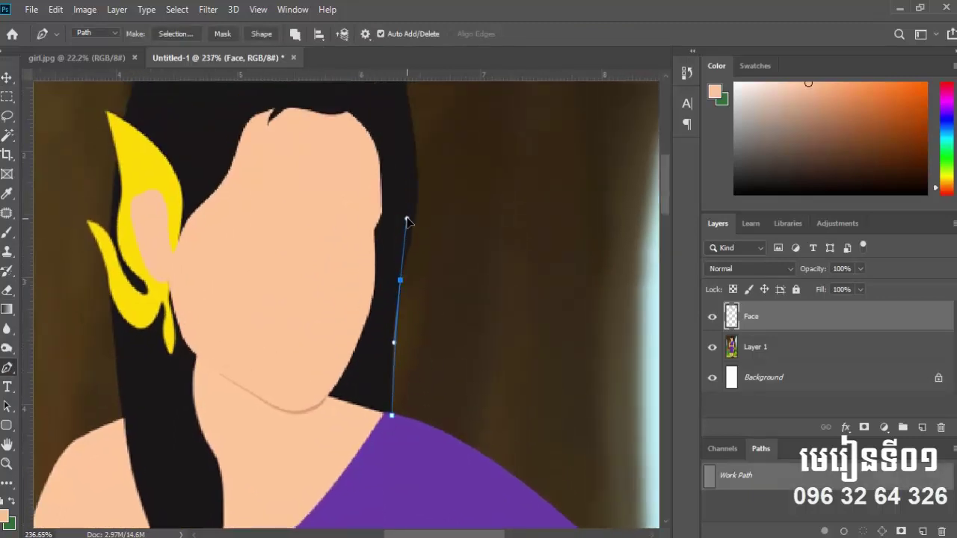
pyautogui.scroll(5, 427, 267)
pyautogui.moveTo(442, 308); pyautogui.dragTo(422, 268)
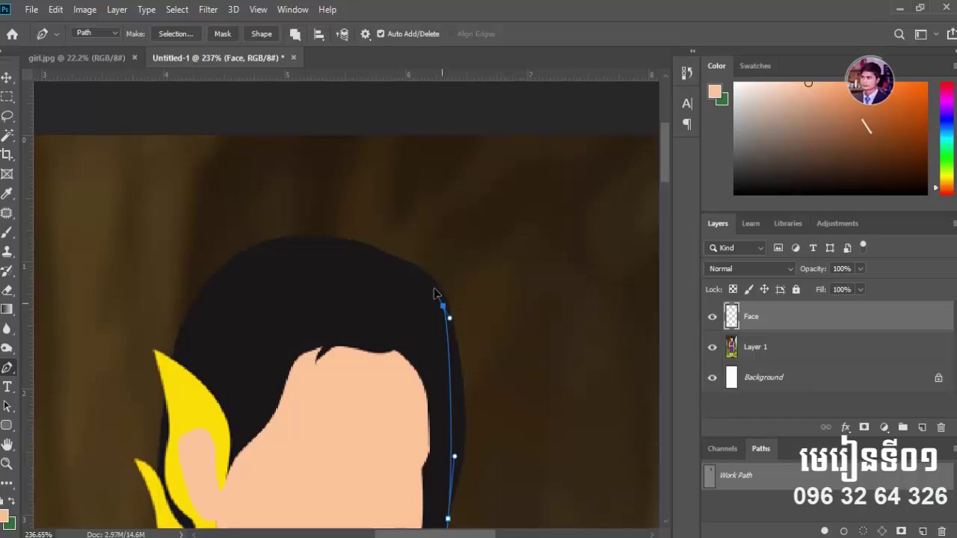
pyautogui.scroll(-5, 409, 224)
pyautogui.hscroll(-2, 408, 224)
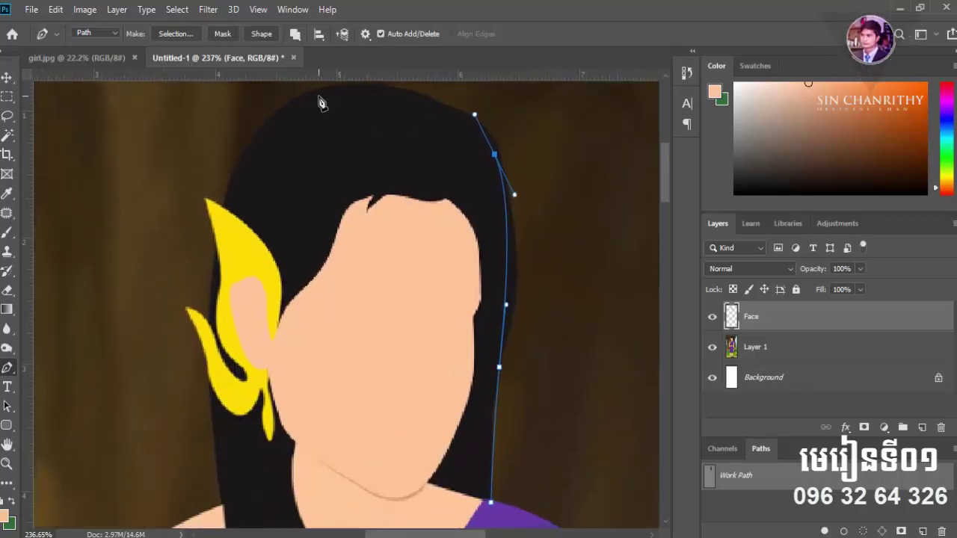
pyautogui.moveTo(316, 95); pyautogui.dragTo(241, 128)
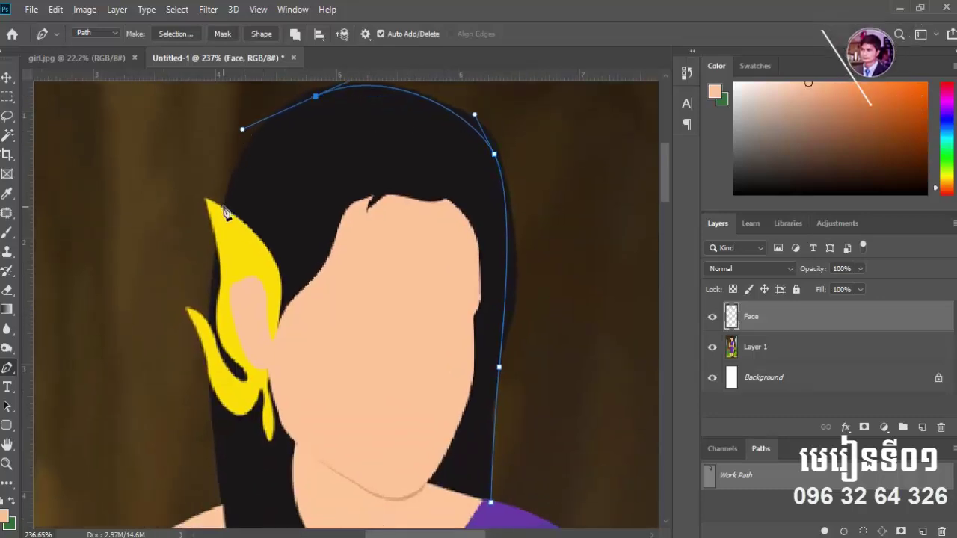
pyautogui.moveTo(223, 210); pyautogui.dragTo(214, 244)
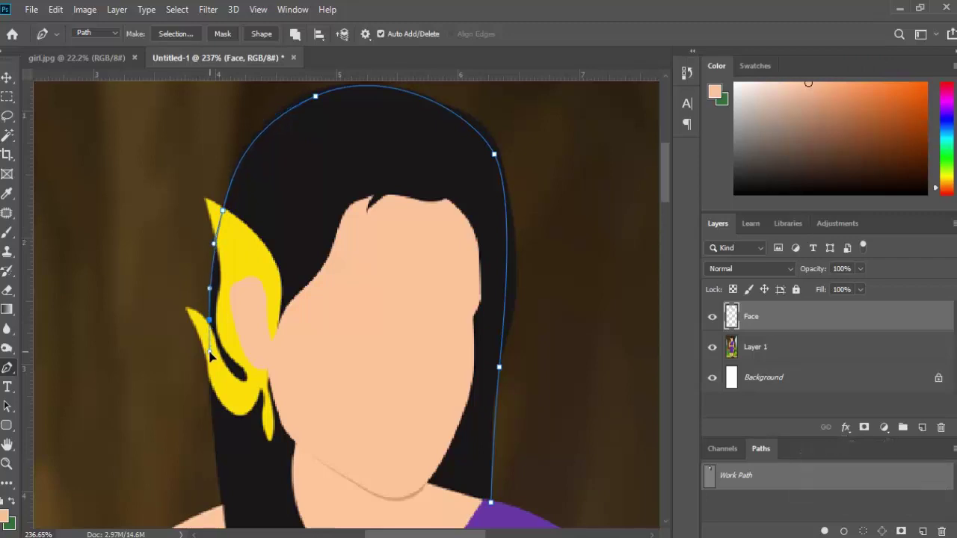
pyautogui.scroll(-5, 212, 385)
pyautogui.moveTo(222, 217); pyautogui.dragTo(224, 244)
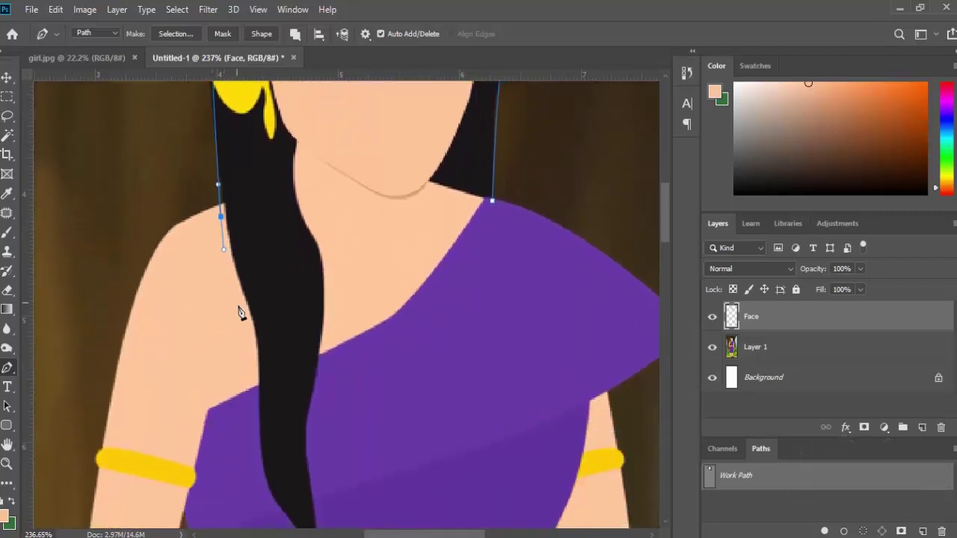
pyautogui.moveTo(247, 323); pyautogui.dragTo(255, 362)
pyautogui.scroll(-3, 248, 247)
pyautogui.moveTo(240, 284); pyautogui.dragTo(239, 293)
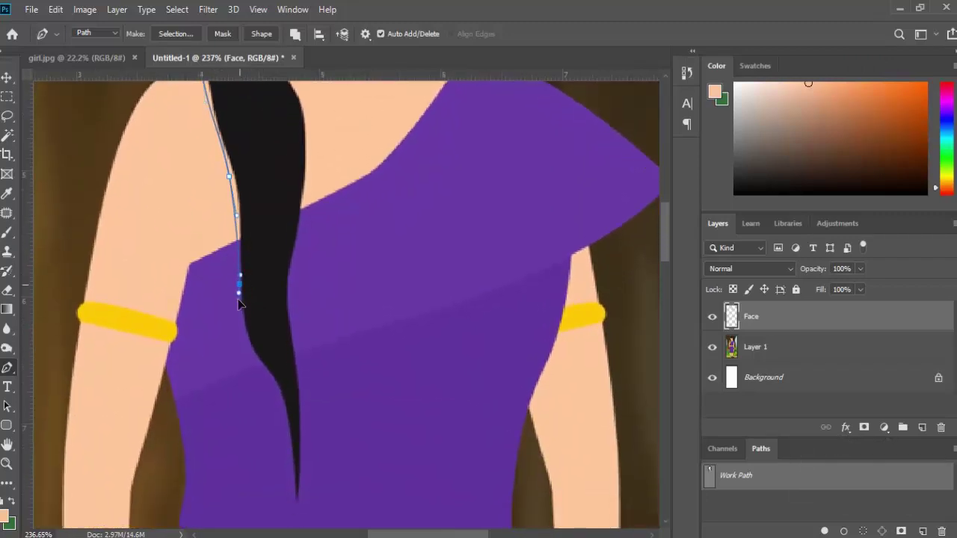
# Trace down the long hair strand to its tip and back up its right edge
pyautogui.moveTo(267, 380); pyautogui.dragTo(286, 423)
pyautogui.moveTo(292, 472); pyautogui.dragTo(289, 509)
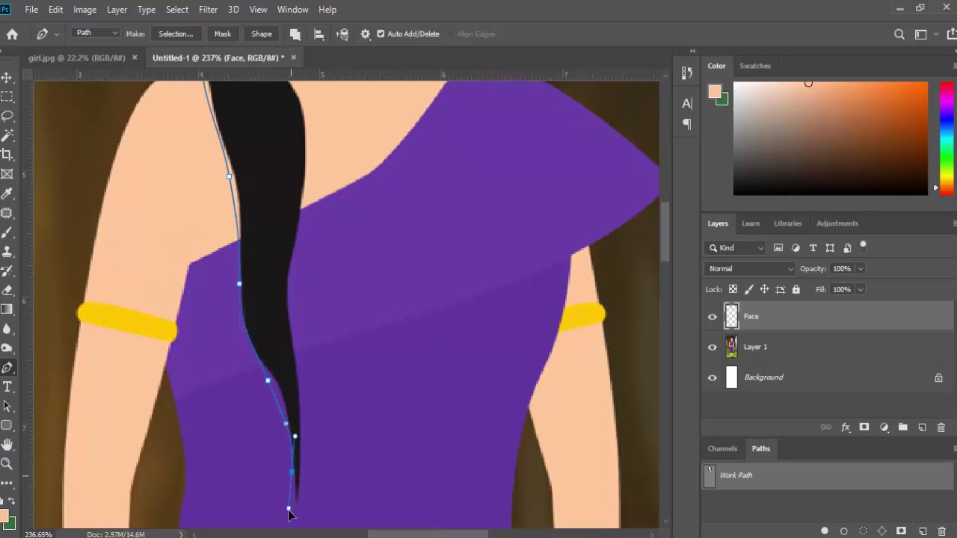
pyautogui.click(294, 519)
pyautogui.moveTo(299, 375); pyautogui.dragTo(288, 327)
pyautogui.moveTo(285, 289); pyautogui.dragTo(292, 262)
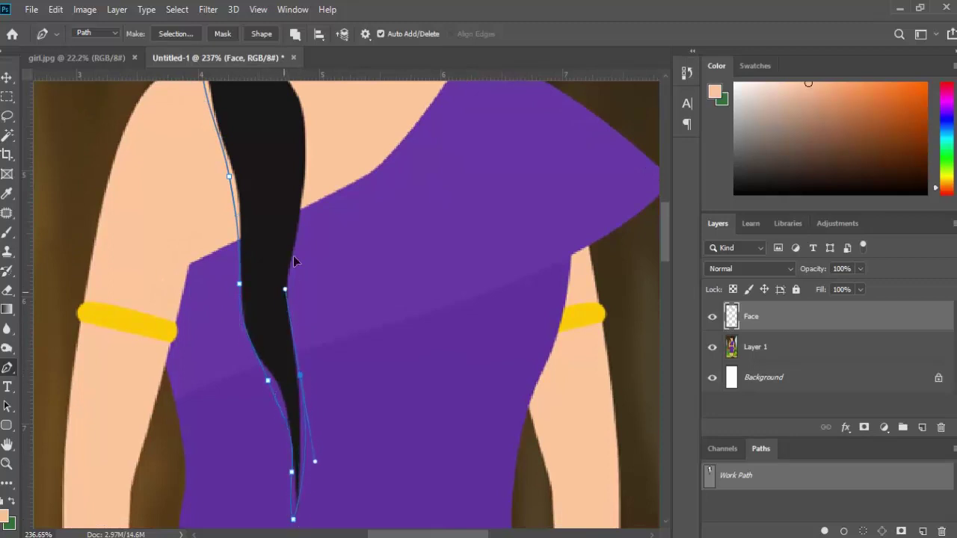
pyautogui.moveTo(296, 213); pyautogui.dragTo(300, 164)
pyautogui.scroll(4, 299, 163)
pyautogui.moveTo(303, 270); pyautogui.dragTo(286, 196)
pyautogui.moveTo(290, 161); pyautogui.dragTo(331, 333)
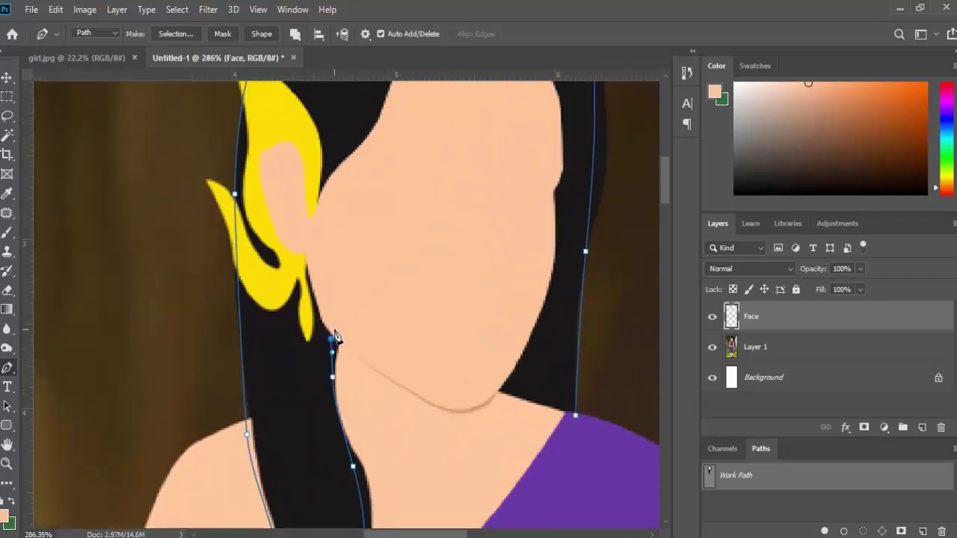
# Continue the outline around the ear, along the forehead hairline and down the cheek to the chin
pyautogui.click(320, 304)
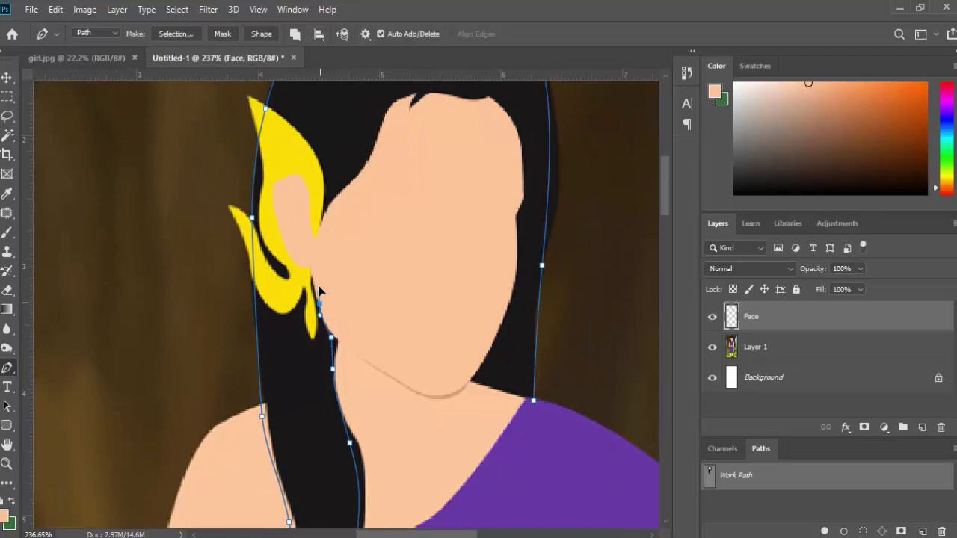
pyautogui.click(314, 251)
pyautogui.click(314, 236)
pyautogui.scroll(2, 314, 247)
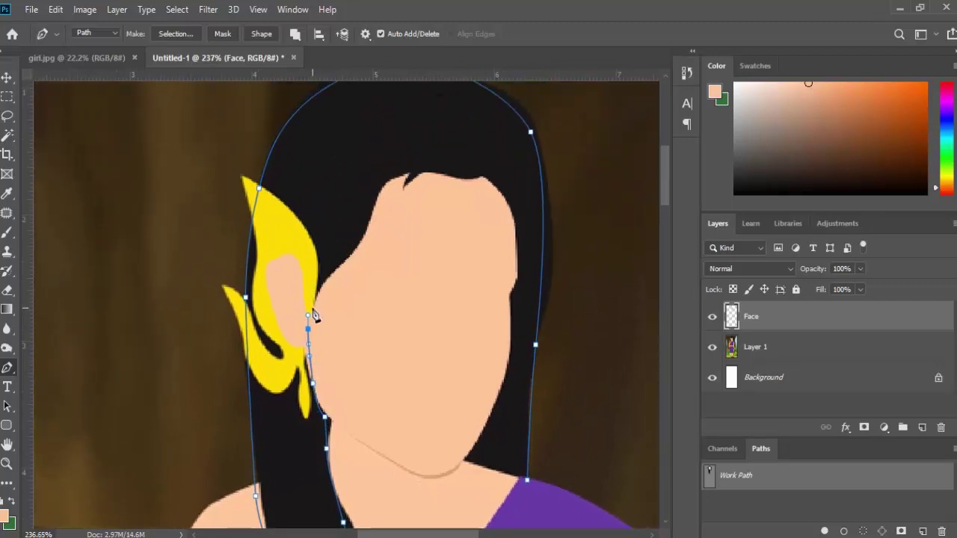
pyautogui.click(313, 301)
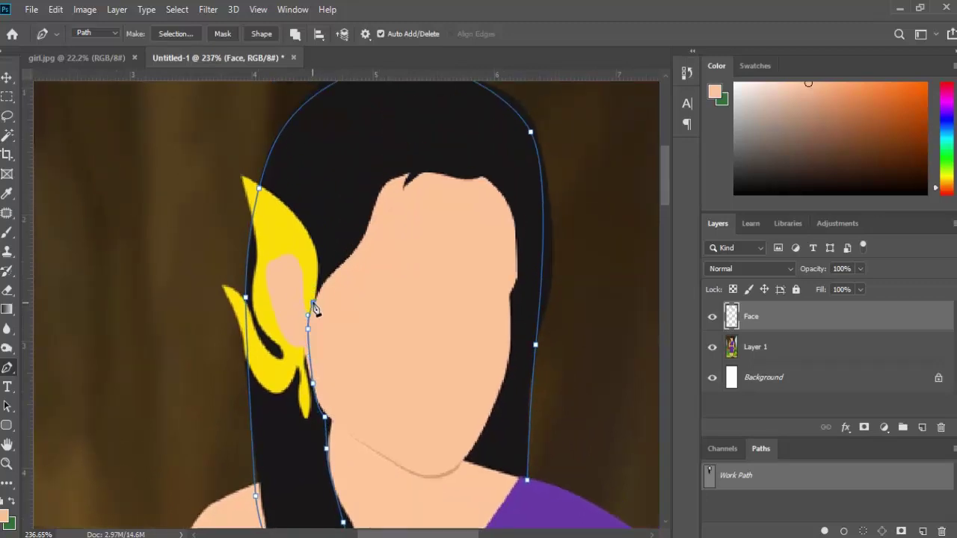
pyautogui.moveTo(350, 258); pyautogui.dragTo(339, 293)
pyautogui.click(362, 266)
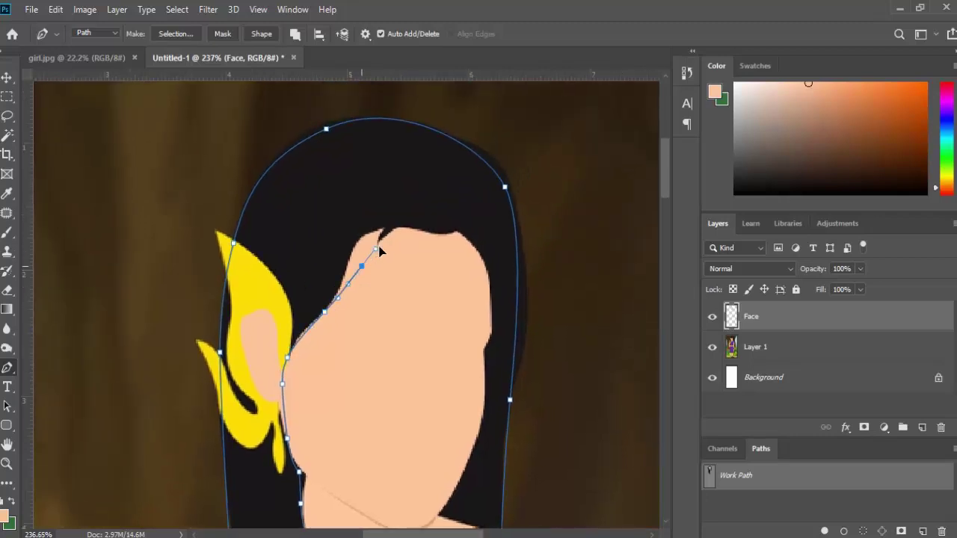
pyautogui.moveTo(401, 242)
pyautogui.mouseDown()
pyautogui.moveTo(428, 239)
pyautogui.moveTo(460, 276)
pyautogui.mouseUp()
pyautogui.moveTo(460, 327); pyautogui.dragTo(462, 160)
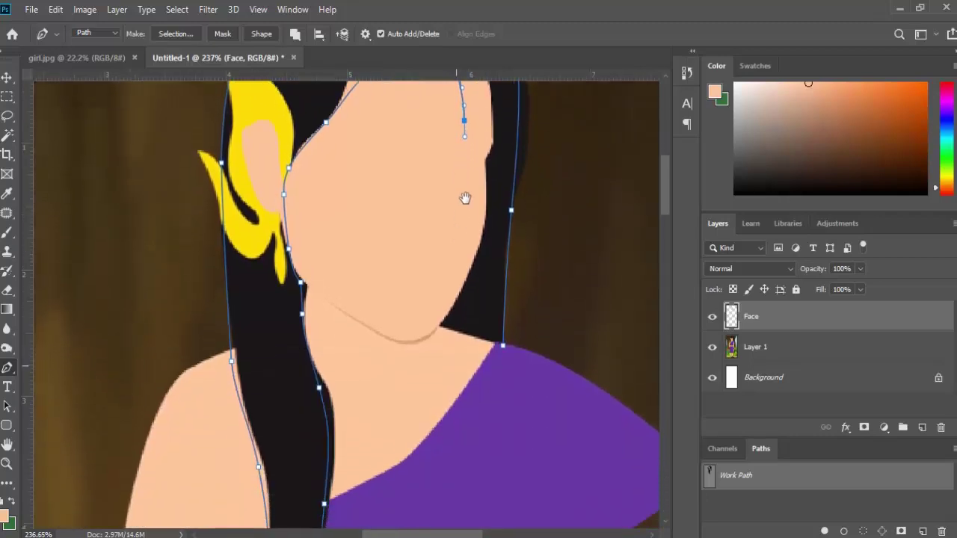
pyautogui.click(463, 155)
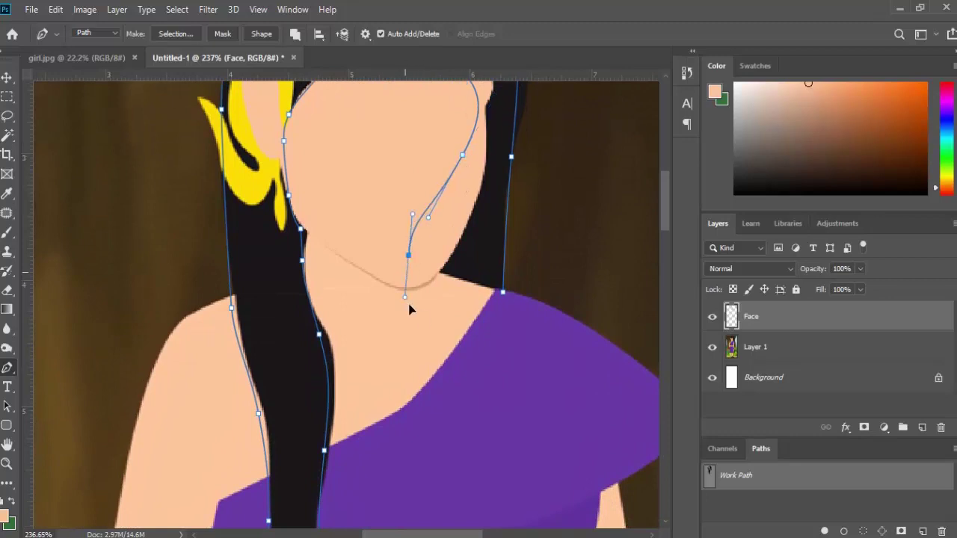
pyautogui.click(408, 256)
pyautogui.click(417, 308)
pyautogui.moveTo(454, 306); pyautogui.dragTo(462, 303)
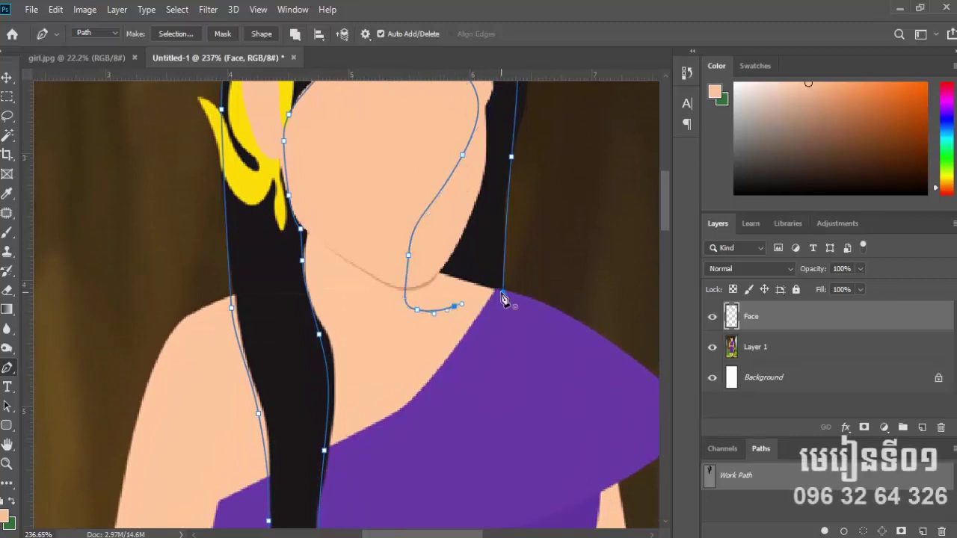
# Replace the misplaced chin anchor, close the hair path and load it as a selection
pyautogui.hotkey('ctrl', 'z')
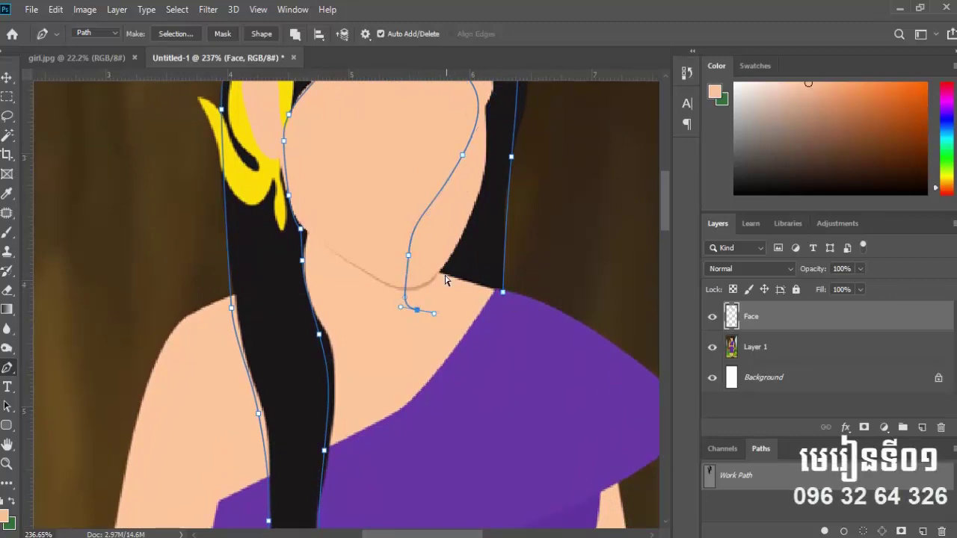
pyautogui.click(433, 267)
pyautogui.click(445, 276)
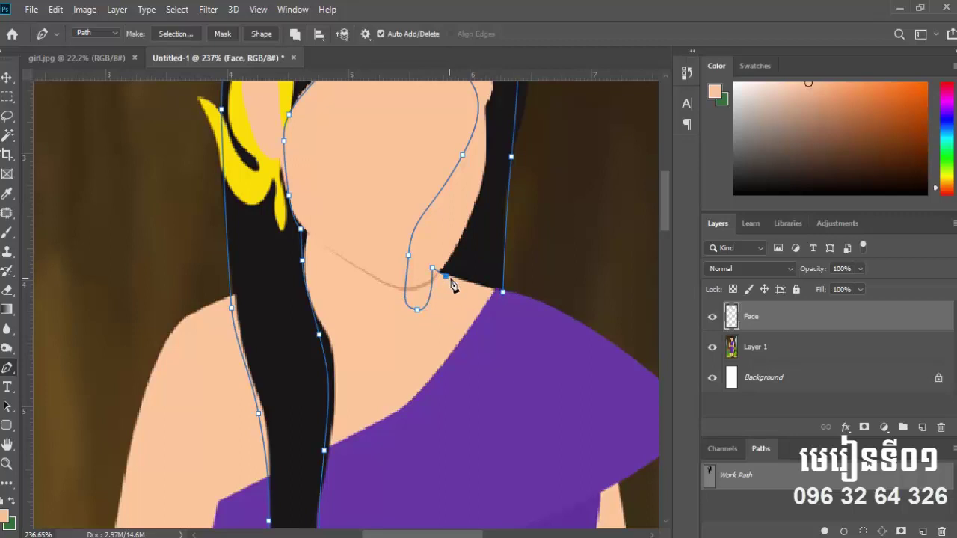
pyautogui.click(502, 292)
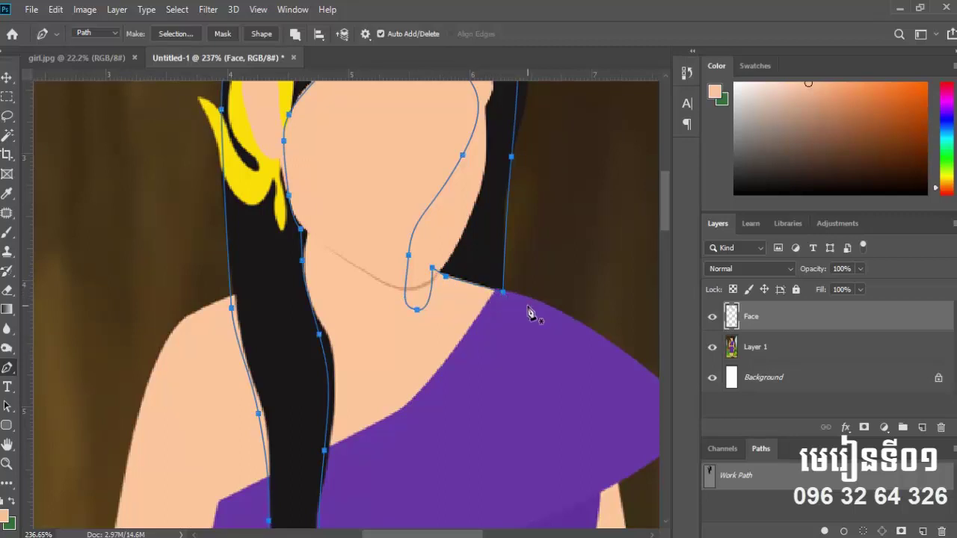
pyautogui.hotkey('ctrl', 'Return')
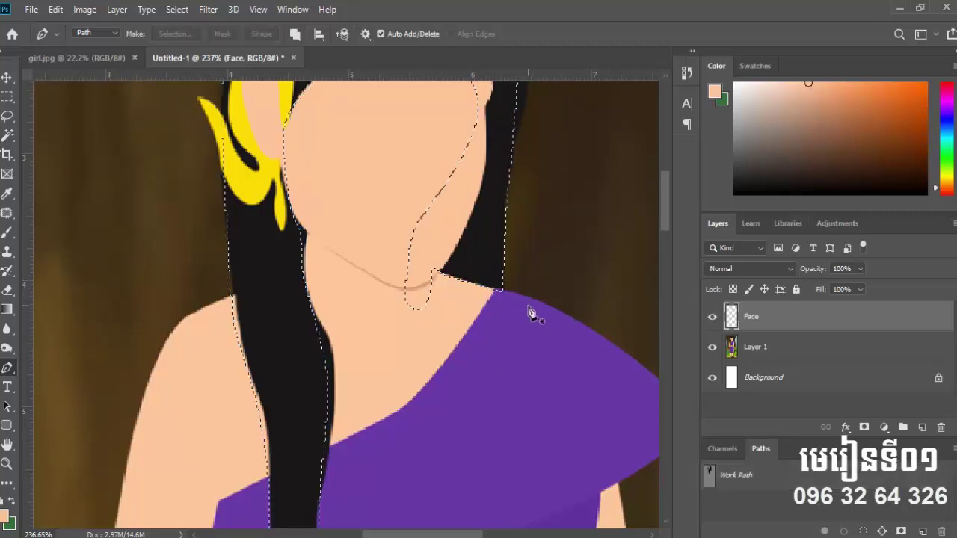
# Add a new layer named Hair
pyautogui.scroll(1, 491, 270)
pyautogui.scroll(1, 490, 270)
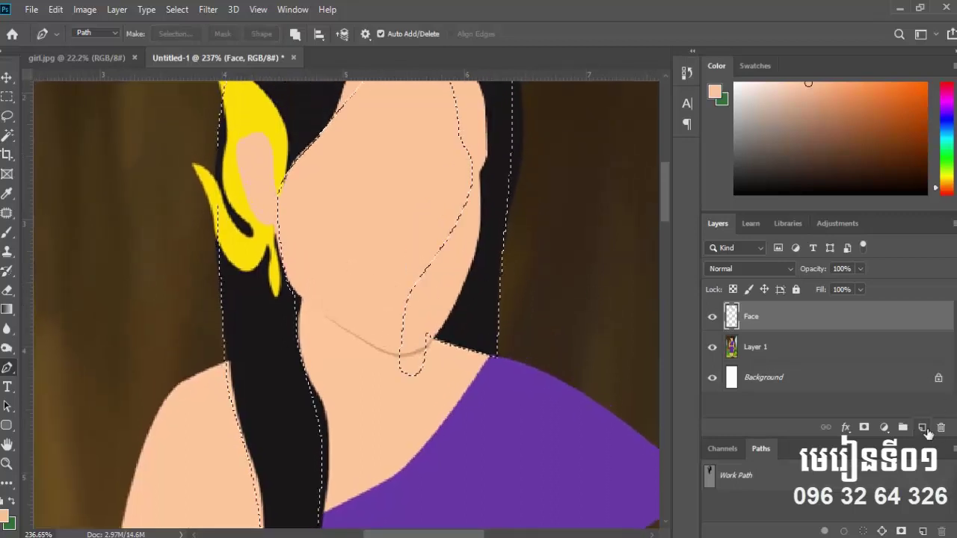
pyautogui.click(922, 427)
pyautogui.doubleClick(757, 317)
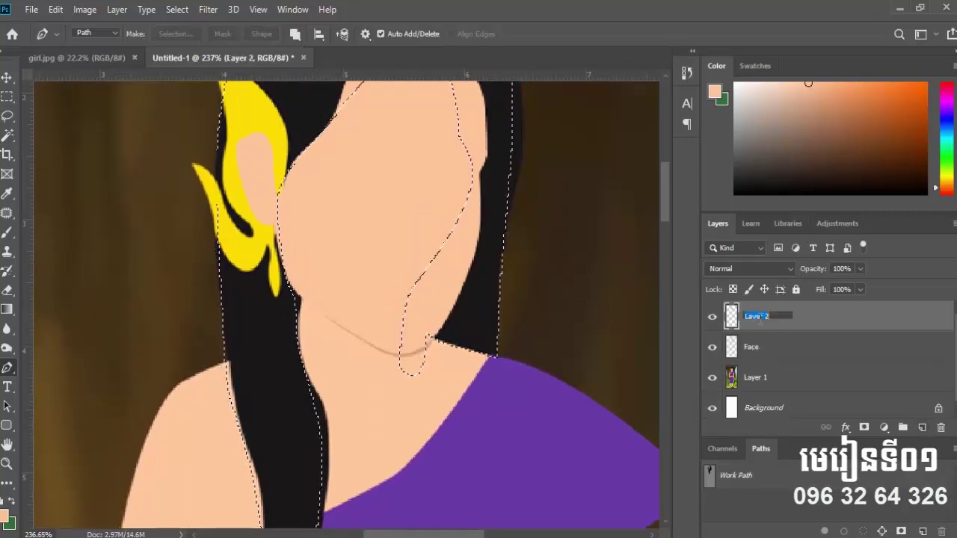
pyautogui.press('BackSpace')
pyautogui.write('Hair')
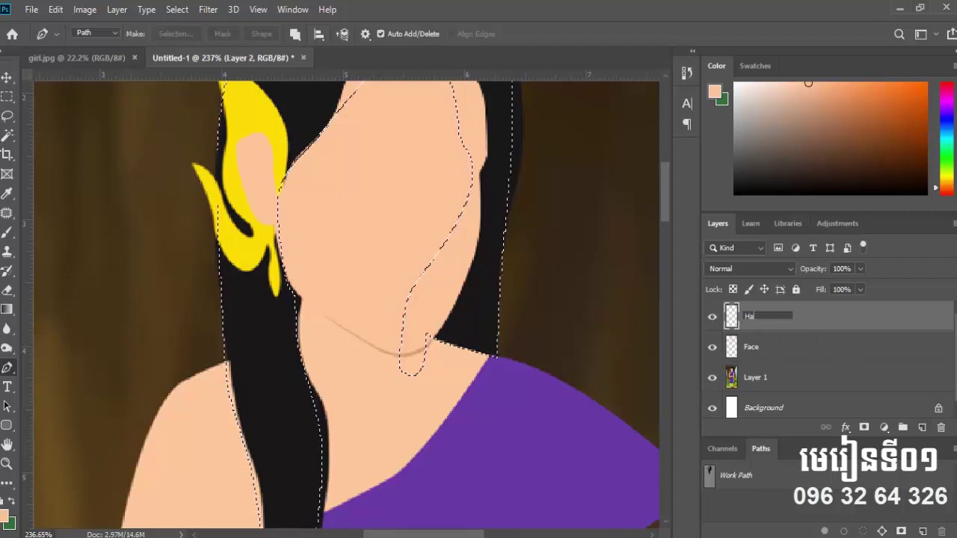
pyautogui.press('Return')
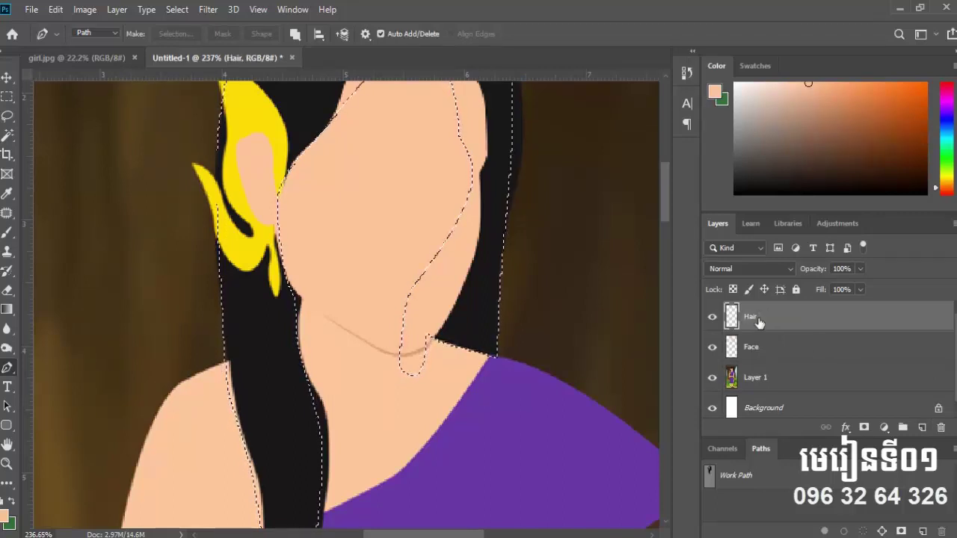
# Fill the selection with the sampled near-black hair colour, deselect, and move Hair beneath Face
pyautogui.keyDown('alt'); pyautogui.scroll(-2, 419, 270); pyautogui.keyUp('alt')
pyautogui.keyDown('alt'); pyautogui.scroll(-1, 419, 269); pyautogui.keyUp('alt')
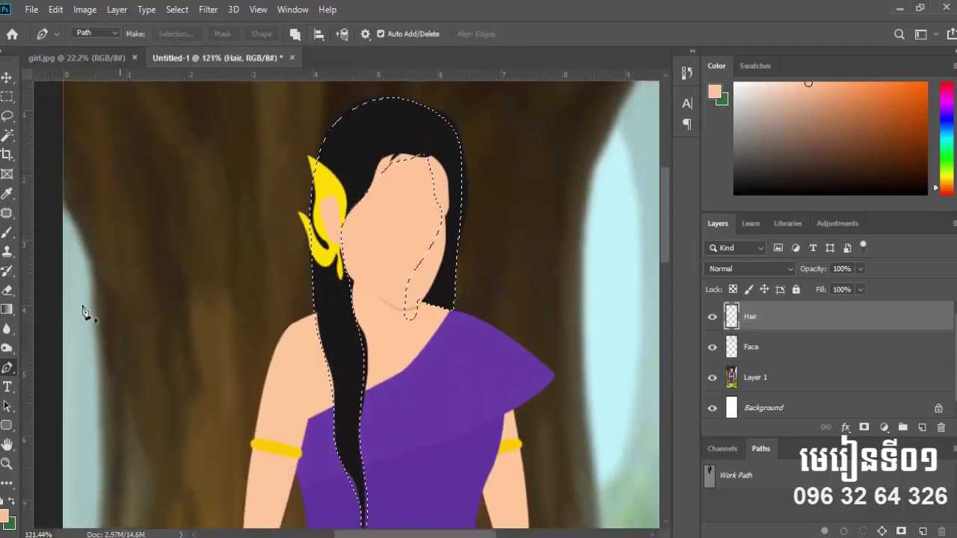
pyautogui.click(6, 516)
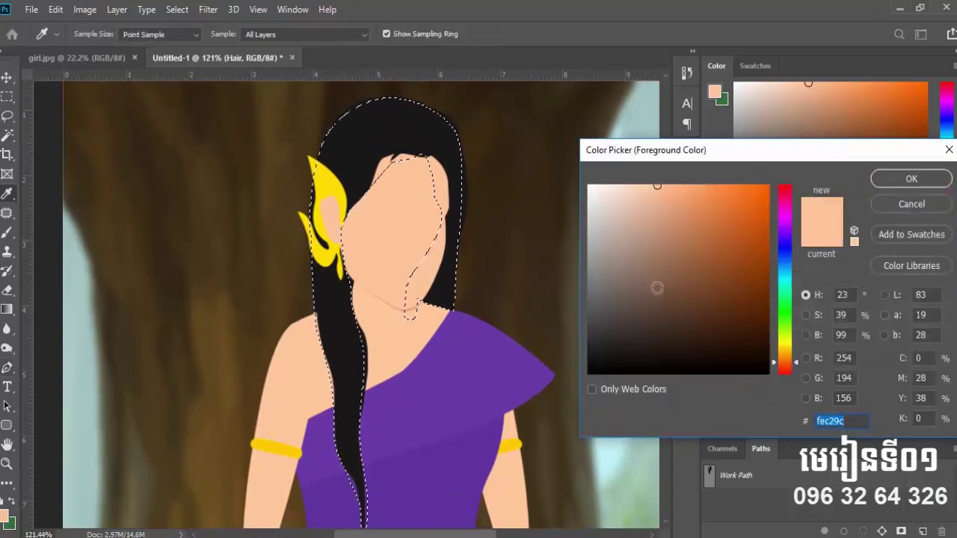
pyautogui.moveTo(353, 314); pyautogui.dragTo(321, 224)
pyautogui.moveTo(354, 299); pyautogui.dragTo(350, 374)
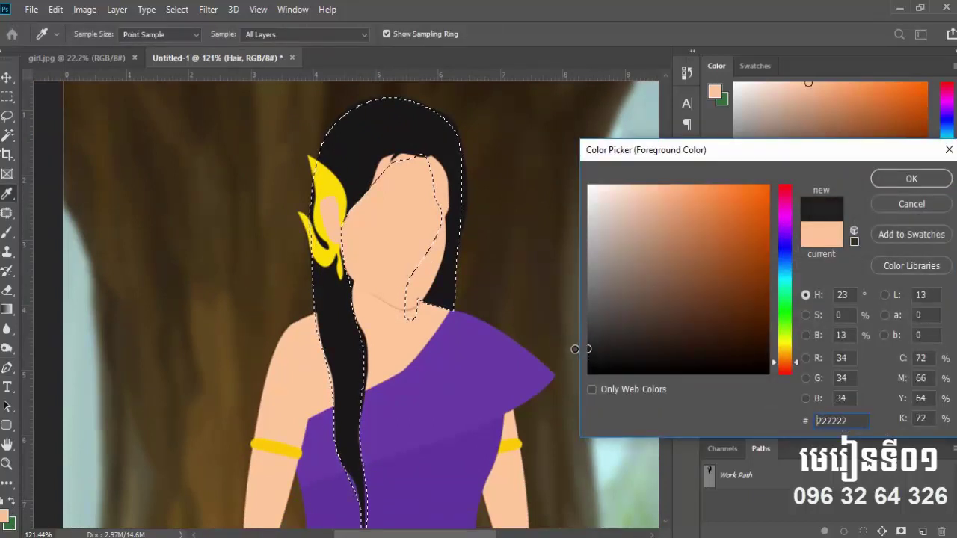
pyautogui.click(912, 178)
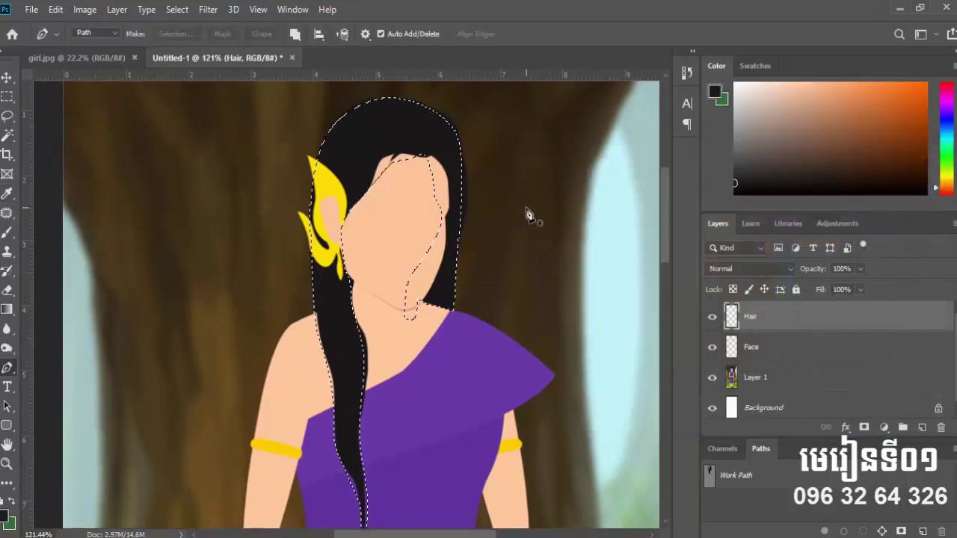
pyautogui.hotkey('alt', 'BackSpace')
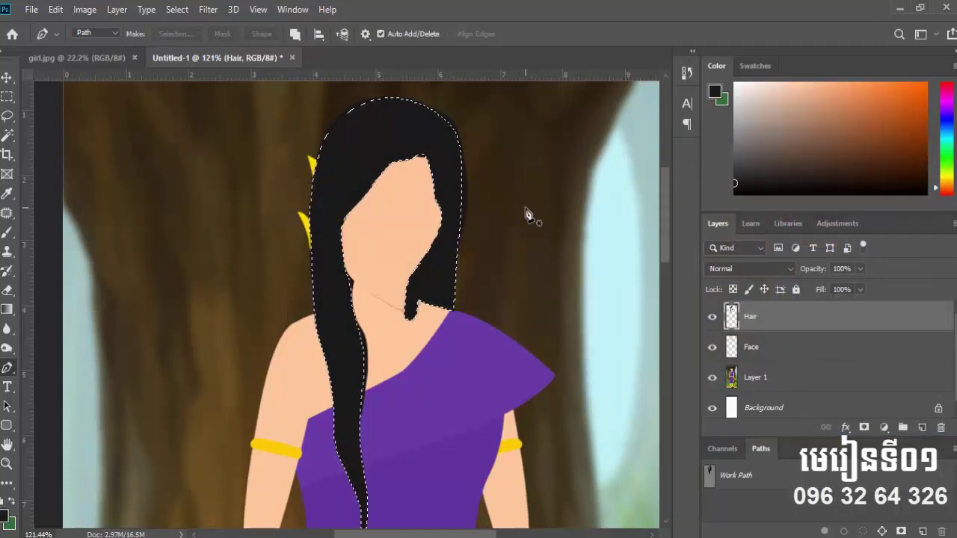
pyautogui.hotkey('ctrl', 'd')
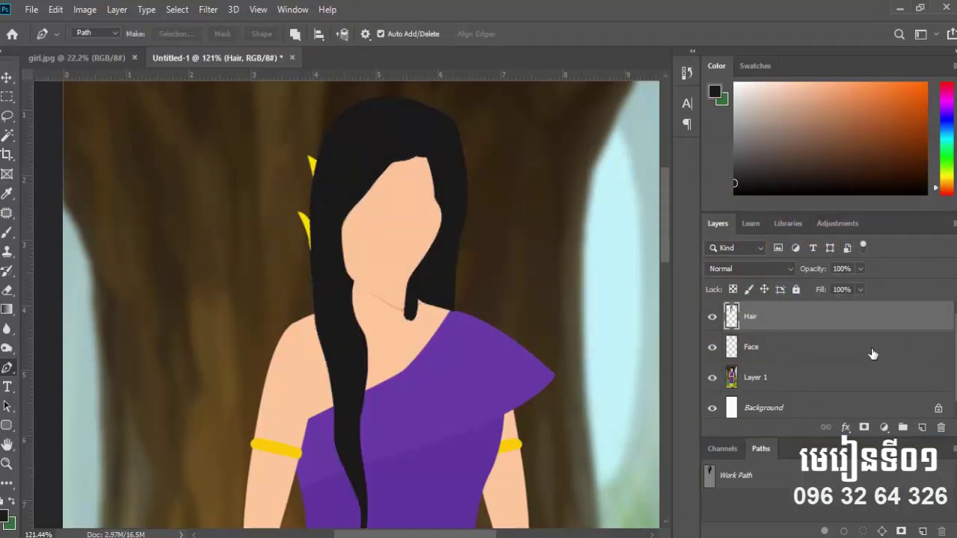
pyautogui.moveTo(790, 321); pyautogui.dragTo(785, 351)
pyautogui.scroll(1, 388, 314)
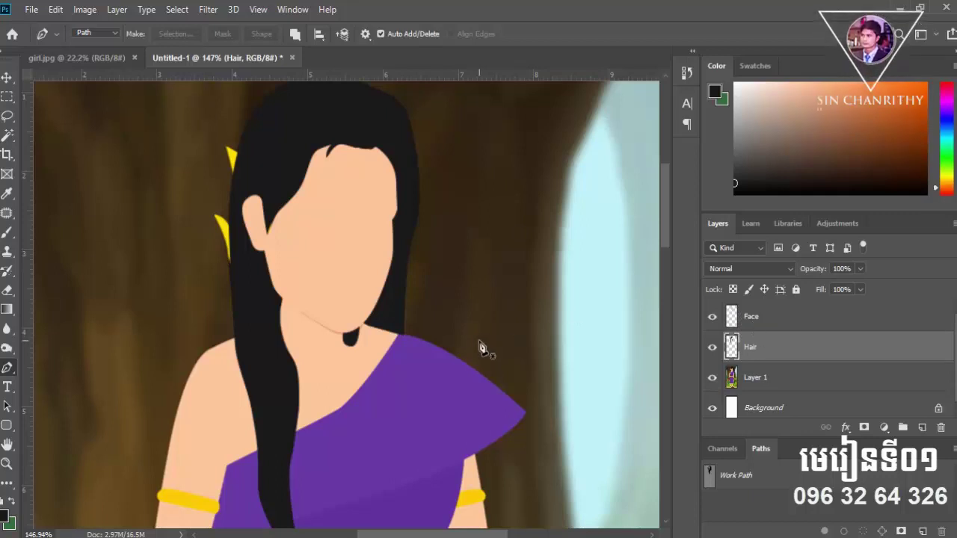
pyautogui.scroll(-2, 449, 314)
pyautogui.moveTo(448, 314)
pyautogui.mouseDown()
pyautogui.moveTo(454, 351)
pyautogui.moveTo(448, 257)
pyautogui.moveTo(449, 300)
pyautogui.moveTo(429, 334)
pyautogui.mouseUp()
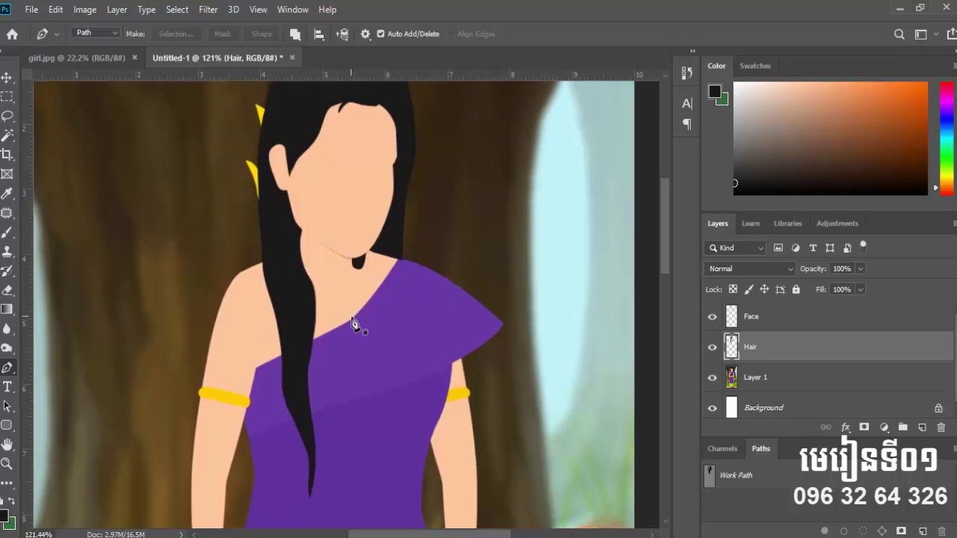
pyautogui.moveTo(356, 326); pyautogui.dragTo(361, 305)
pyautogui.scroll(-1, 356, 318)
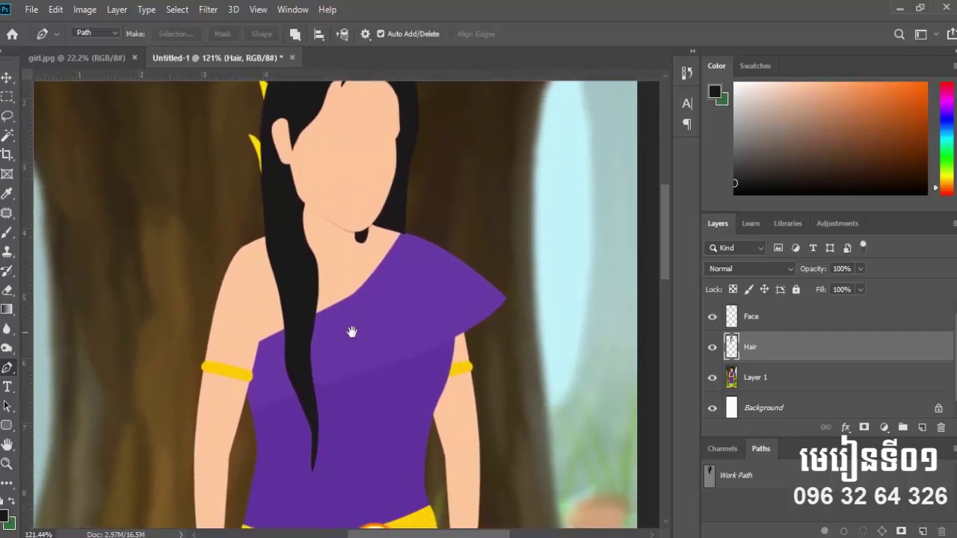
pyautogui.scroll(-2, 351, 329)
pyautogui.moveTo(352, 331); pyautogui.dragTo(351, 299)
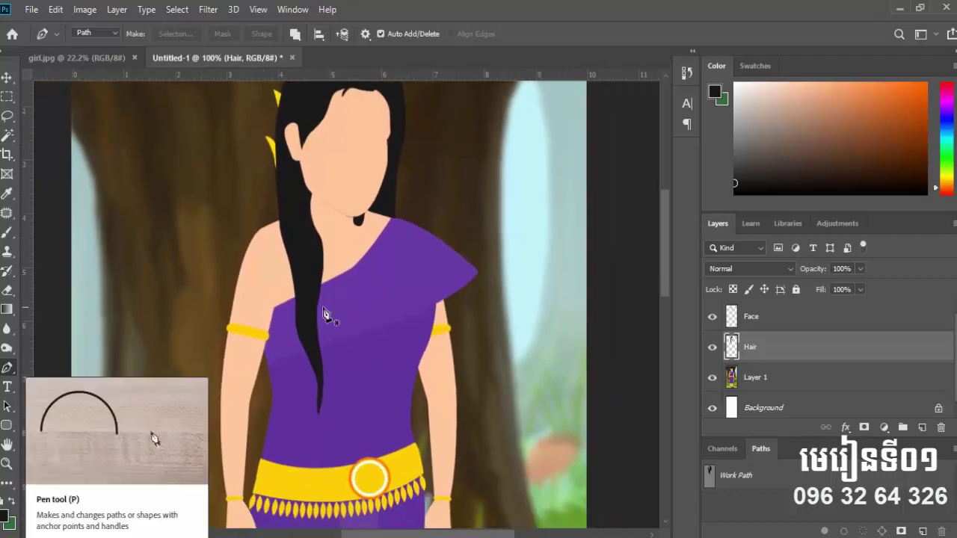
pyautogui.scroll(1, 346, 299)
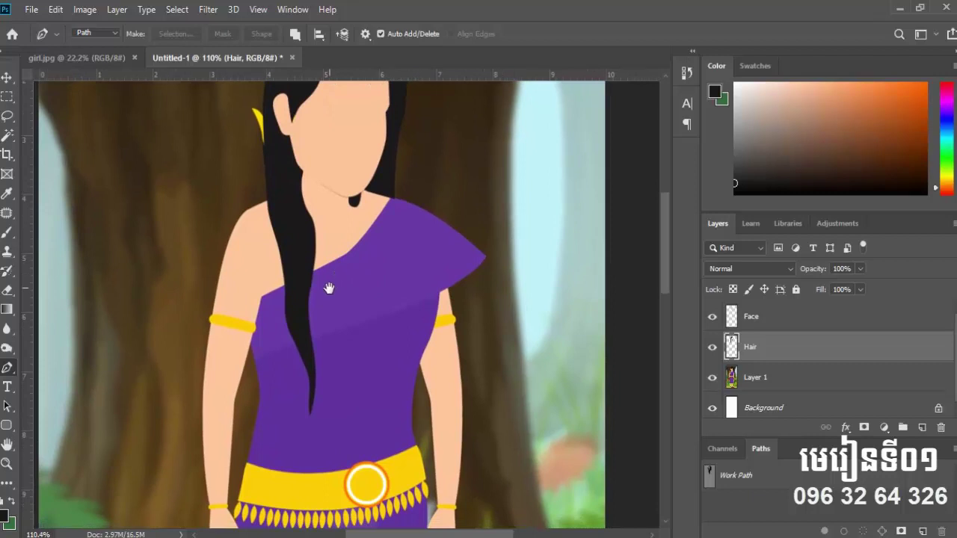
pyautogui.scroll(2, 359, 196)
pyautogui.scroll(2, 359, 197)
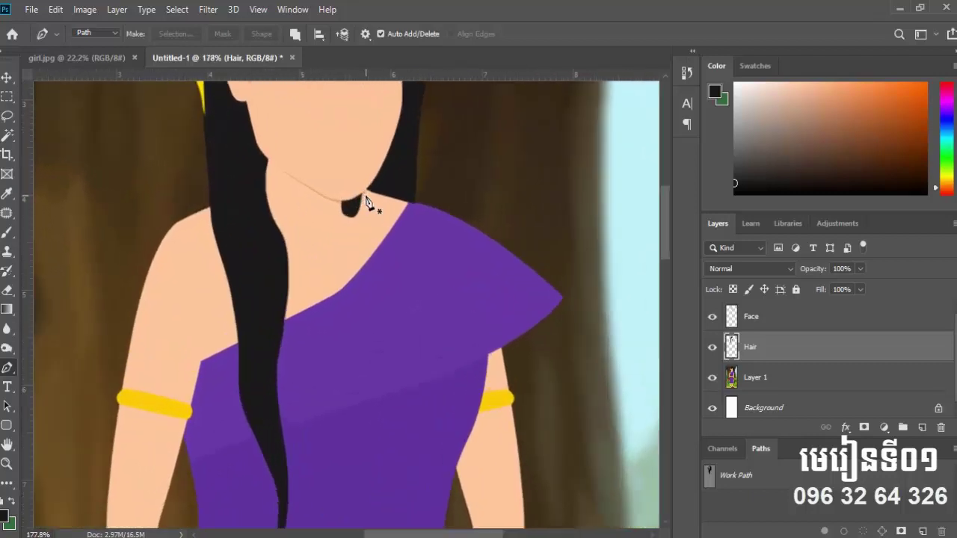
# Start the dress path at the neck, over the shoulder tip and down the dress's right side
pyautogui.click(364, 187)
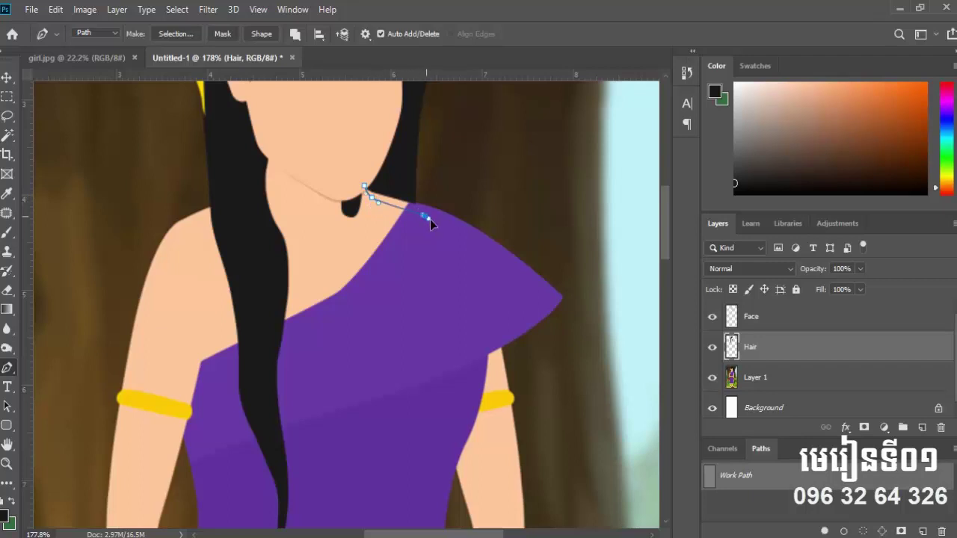
pyautogui.moveTo(443, 228); pyautogui.dragTo(444, 228)
pyautogui.moveTo(541, 291); pyautogui.dragTo(551, 300)
pyautogui.scroll(-2, 553, 308)
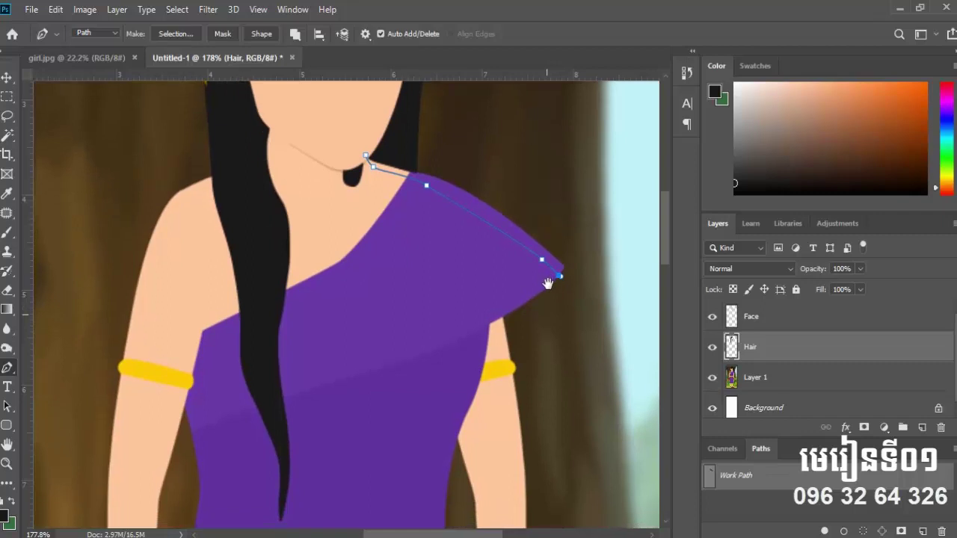
pyautogui.moveTo(550, 300); pyautogui.dragTo(545, 275)
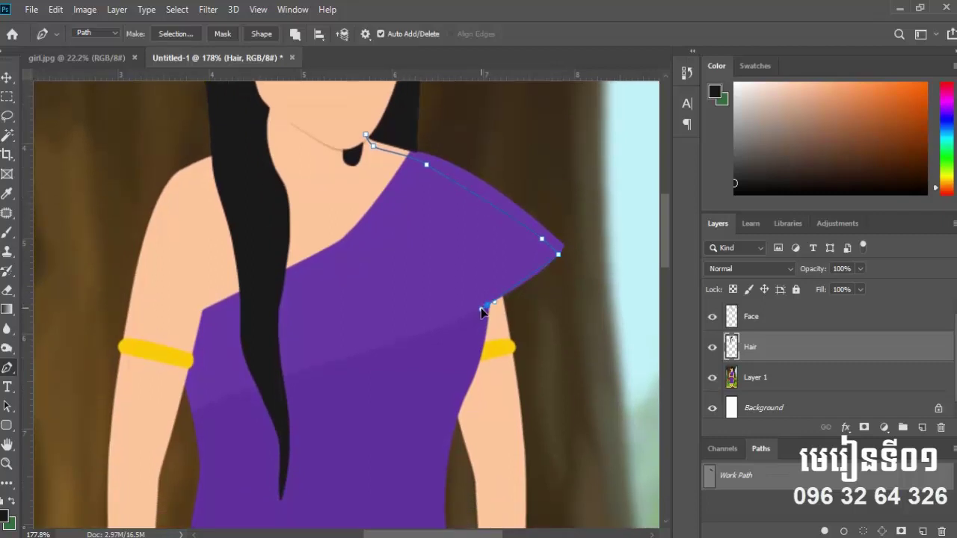
pyautogui.moveTo(482, 311)
pyautogui.mouseDown()
pyautogui.moveTo(466, 267)
pyautogui.moveTo(472, 232)
pyautogui.mouseUp()
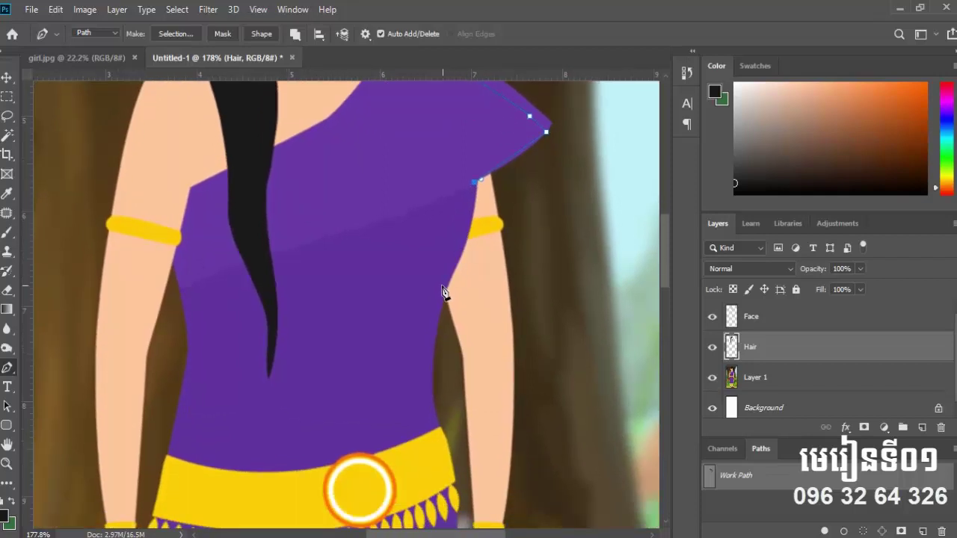
pyautogui.moveTo(438, 305); pyautogui.dragTo(424, 345)
pyautogui.hotkey('ctrl', 'z')
pyautogui.moveTo(457, 256); pyautogui.dragTo(434, 321)
pyautogui.moveTo(431, 411); pyautogui.dragTo(437, 430)
# Continue the path down the skirt's right edge and across the hem to its left corner
pyautogui.scroll(-5, 438, 433)
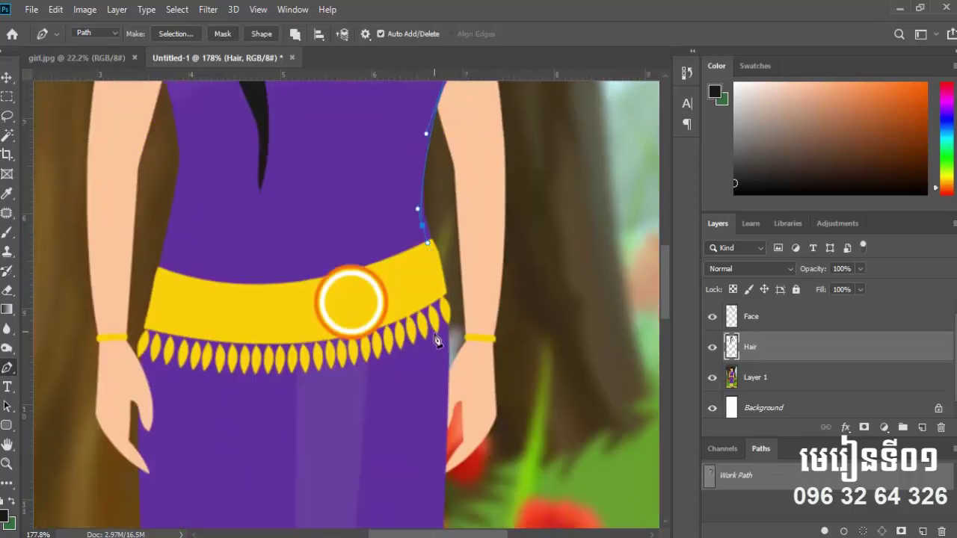
pyautogui.scroll(-3, 437, 341)
pyautogui.scroll(-4, 438, 314)
pyautogui.moveTo(438, 239)
pyautogui.mouseDown()
pyautogui.moveTo(440, 258)
pyautogui.moveTo(413, 283)
pyautogui.mouseUp()
pyautogui.click(429, 358)
pyautogui.scroll(-1, 425, 341)
pyautogui.scroll(-4, 419, 286)
pyautogui.moveTo(414, 393); pyautogui.dragTo(414, 403)
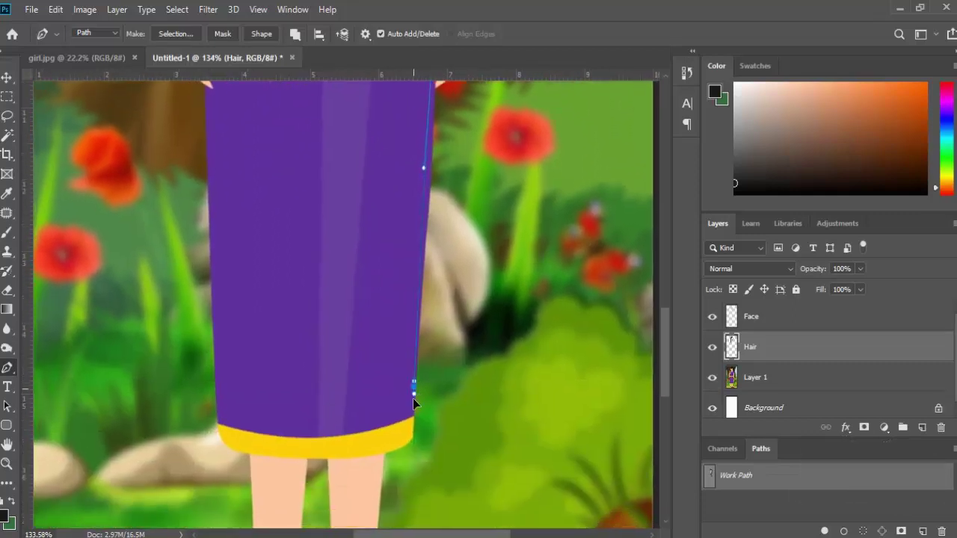
pyautogui.click(410, 438)
pyautogui.moveTo(225, 443); pyautogui.dragTo(143, 405)
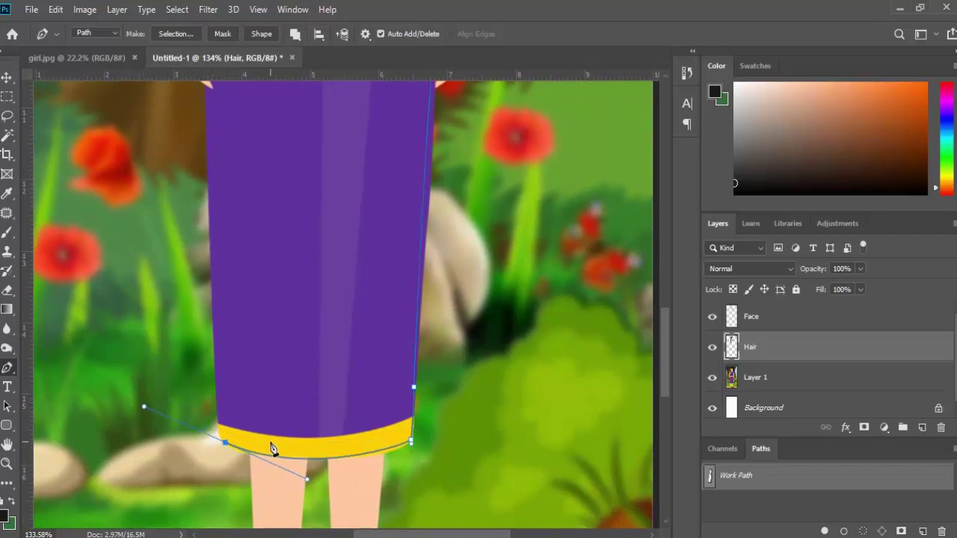
pyautogui.keyDown('alt'); pyautogui.click(226, 443); pyautogui.keyUp('alt')
# Trace up the skirt's left edge to the dress's left side above the belt
pyautogui.moveTo(216, 375); pyautogui.dragTo(213, 323)
pyautogui.hotkey('ctrl', 'z')
pyautogui.moveTo(215, 338)
pyautogui.mouseDown()
pyautogui.moveTo(210, 252)
pyautogui.moveTo(282, 325)
pyautogui.moveTo(261, 352)
pyautogui.mouseUp()
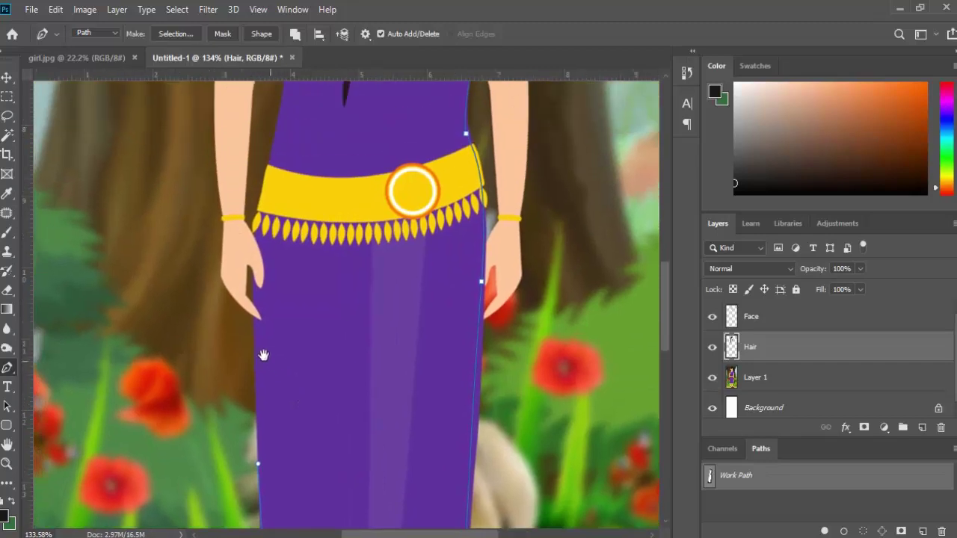
pyautogui.moveTo(254, 297); pyautogui.dragTo(253, 276)
pyautogui.moveTo(277, 139)
pyautogui.mouseDown()
pyautogui.moveTo(282, 106)
pyautogui.moveTo(286, 339)
pyautogui.mouseUp()
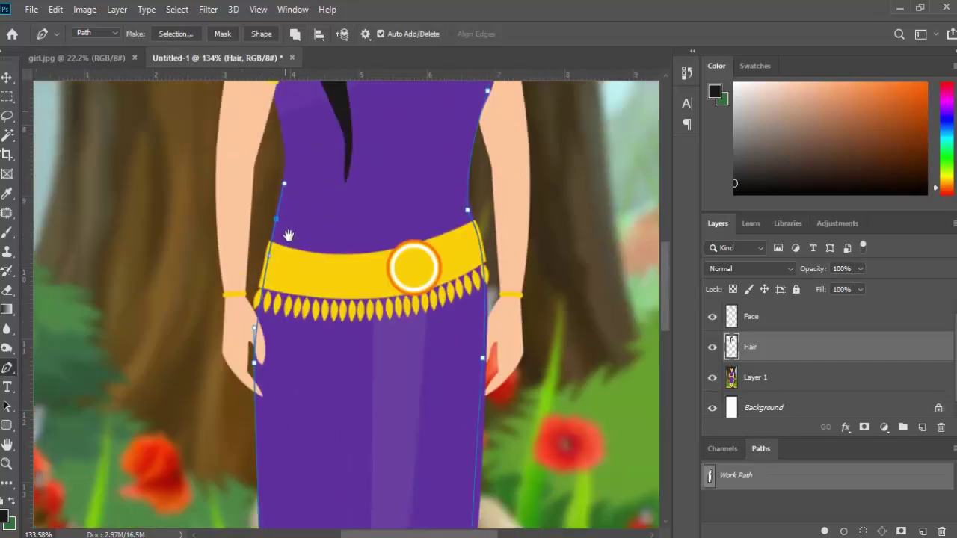
pyautogui.moveTo(276, 254)
pyautogui.mouseDown()
pyautogui.moveTo(268, 221)
pyautogui.moveTo(259, 278)
pyautogui.mouseUp()
# Redo the left shoulder points along the upper arm and close the path at the neckline start
pyautogui.moveTo(264, 200)
pyautogui.mouseDown()
pyautogui.moveTo(271, 172)
pyautogui.moveTo(257, 197)
pyautogui.moveTo(282, 181)
pyautogui.mouseUp()
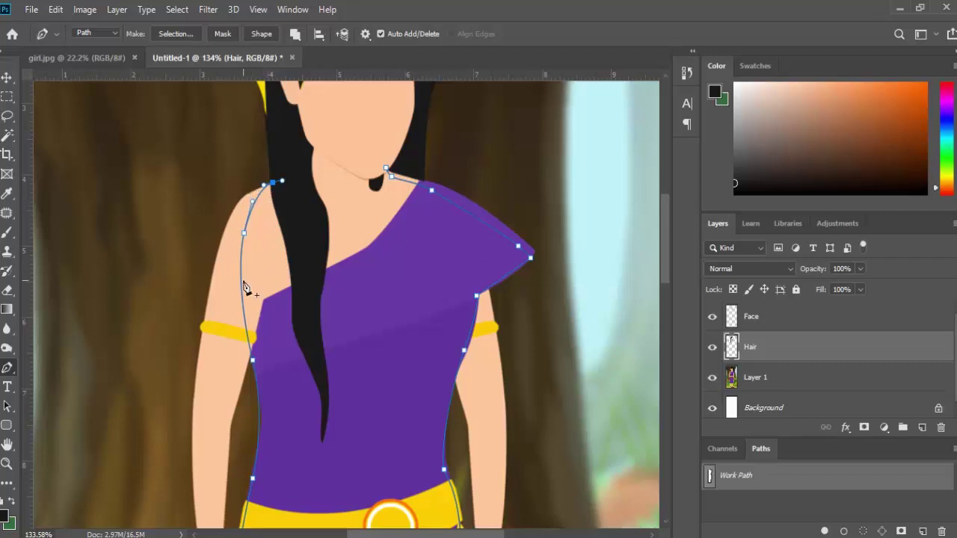
pyautogui.hotkey('ctrl', 'z')
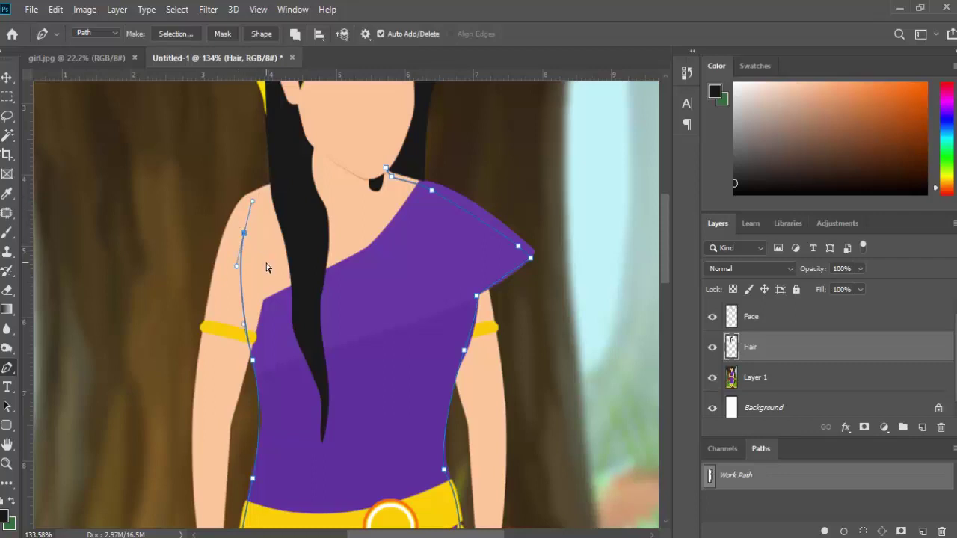
pyautogui.hotkey('ctrl', 'z')
pyautogui.moveTo(232, 263); pyautogui.dragTo(232, 245)
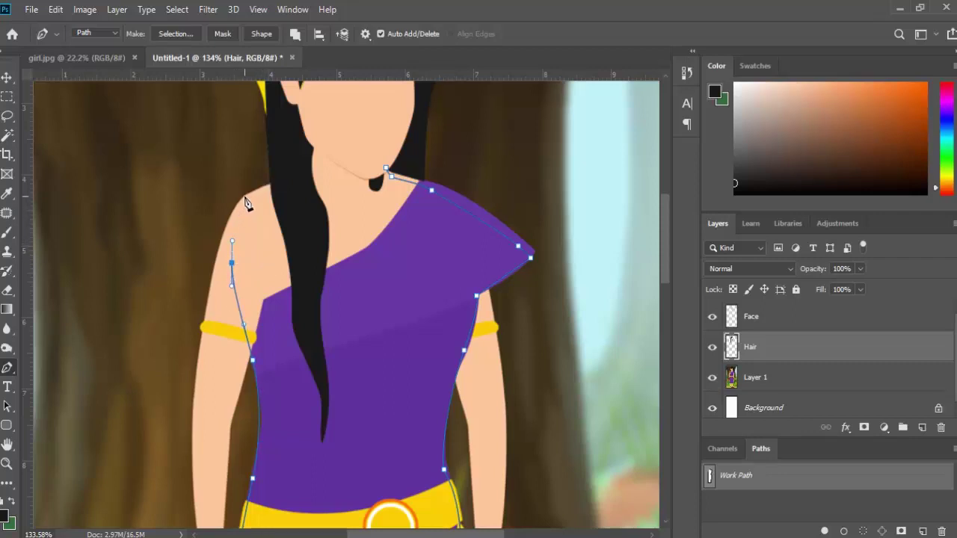
pyautogui.moveTo(245, 196)
pyautogui.mouseDown()
pyautogui.moveTo(299, 173)
pyautogui.moveTo(318, 130)
pyautogui.moveTo(371, 136)
pyautogui.mouseUp()
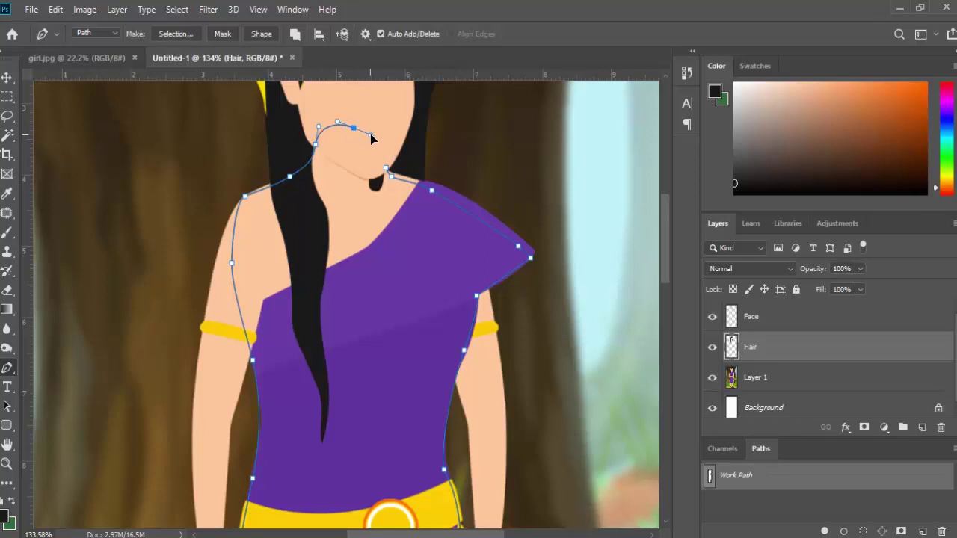
pyautogui.click(385, 171)
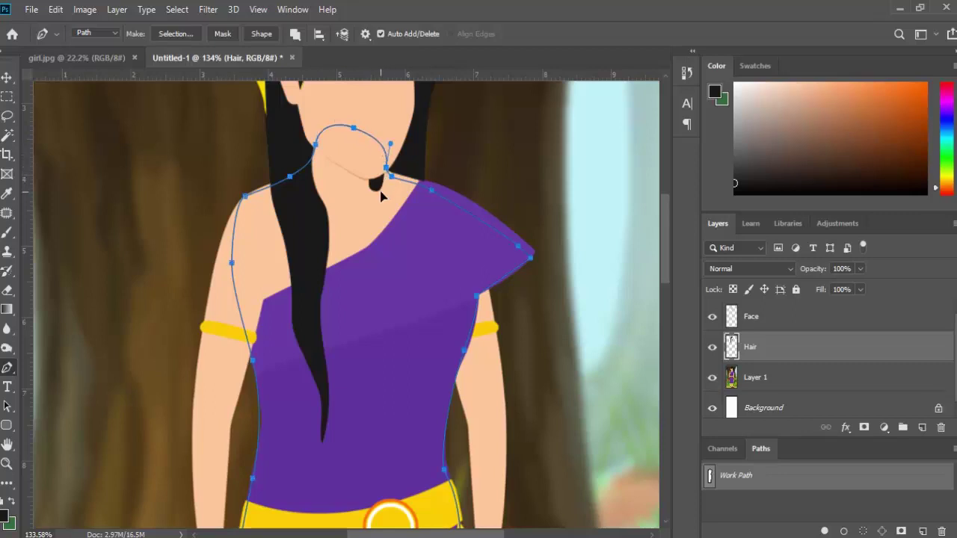
pyautogui.keyDown('ctrl'); pyautogui.click(380, 196); pyautogui.keyUp('ctrl')
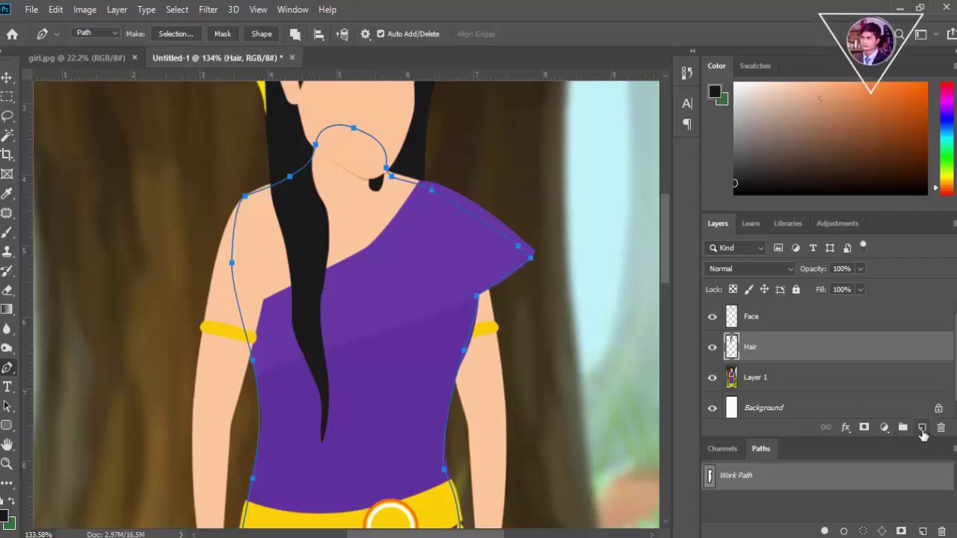
# Add a new layer named body and load the dress outline as a selection
pyautogui.click(923, 431)
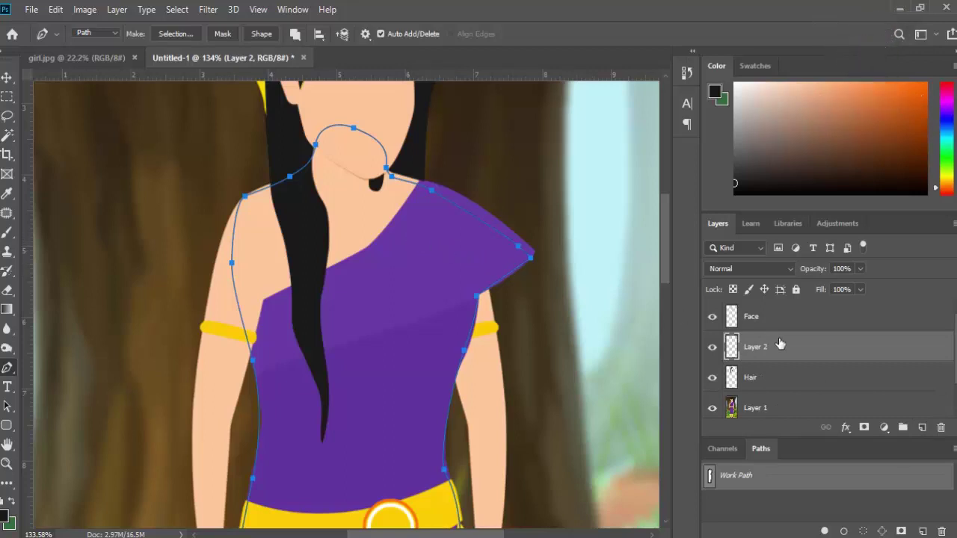
pyautogui.doubleClick(757, 348)
pyautogui.write('body')
pyautogui.press('Return')
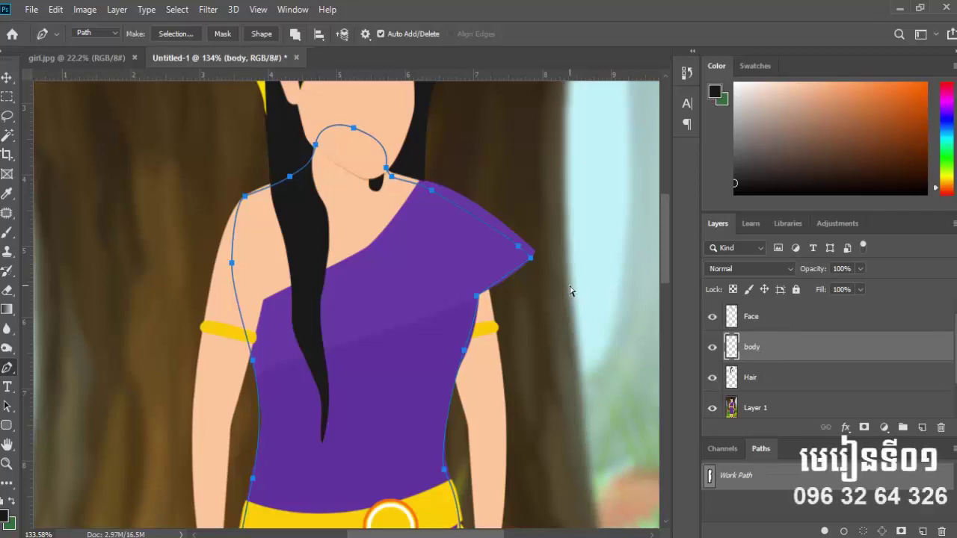
pyautogui.hotkey('ctrl', 'Return')
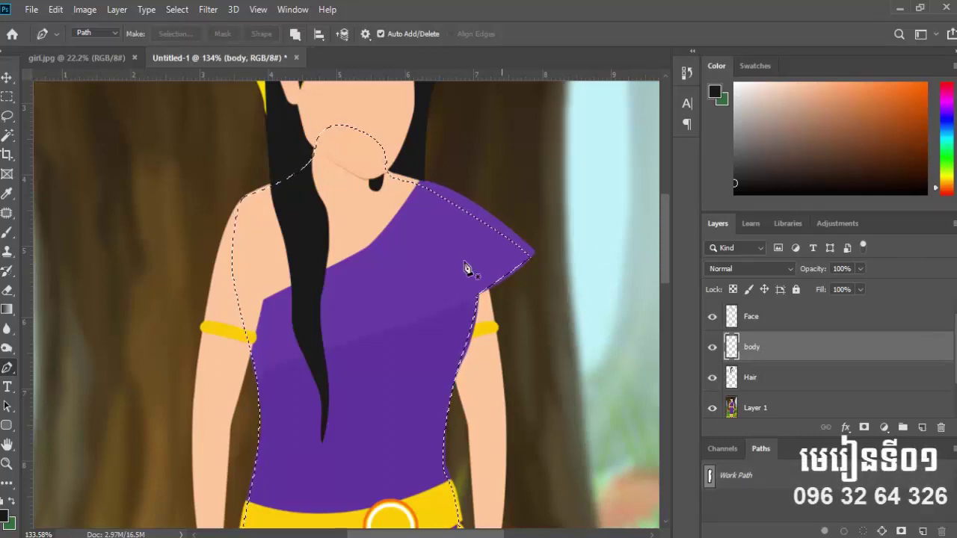
# Fill the selection with purple 5f2f9c sampled from the dress, then deselect
pyautogui.press('i')
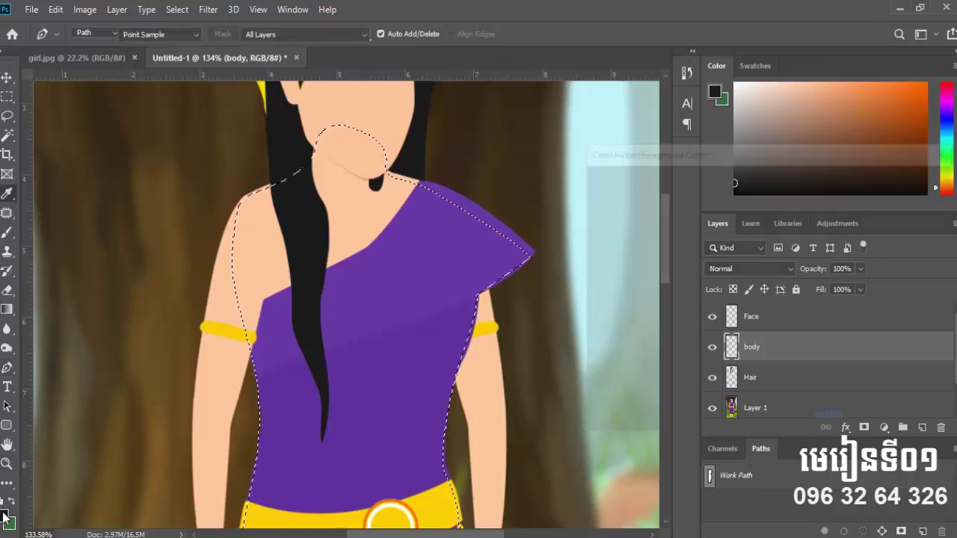
pyautogui.click(3, 515)
pyautogui.click(372, 375)
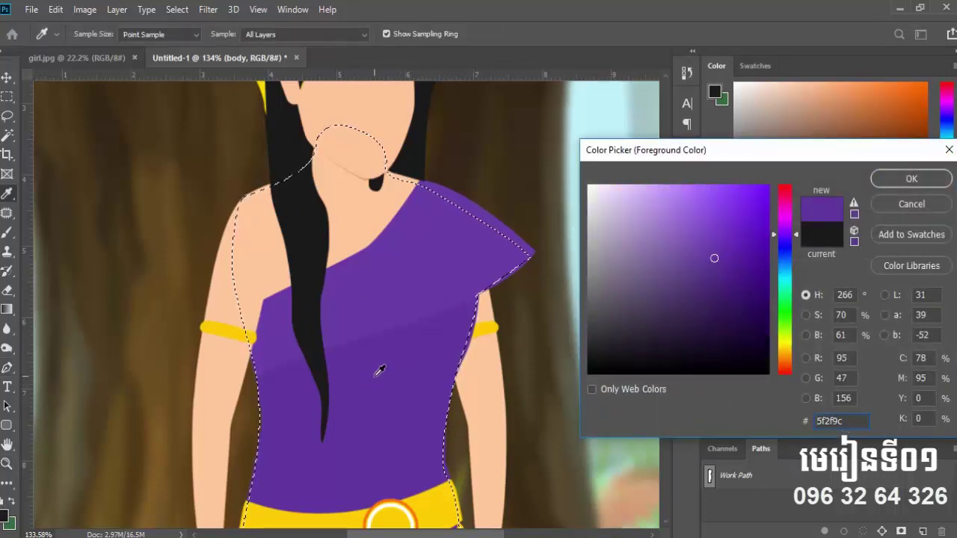
pyautogui.click(931, 181)
pyautogui.press('p')
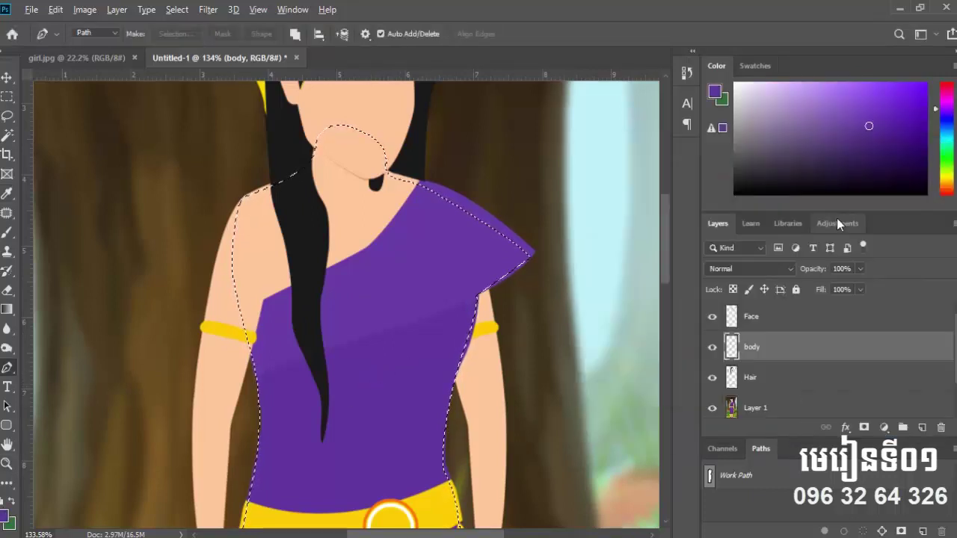
pyautogui.hotkey('alt', 'BackSpace')
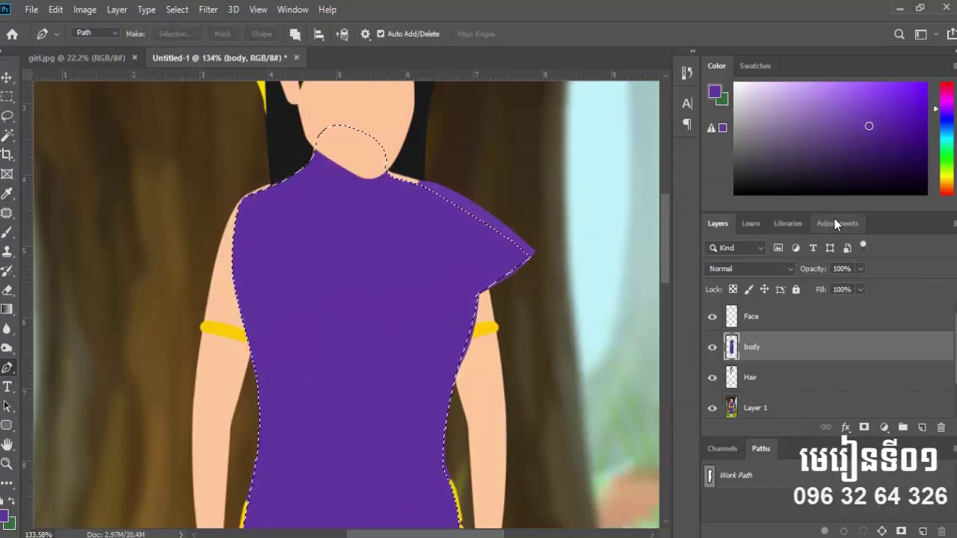
pyautogui.hotkey('ctrl', 'd')
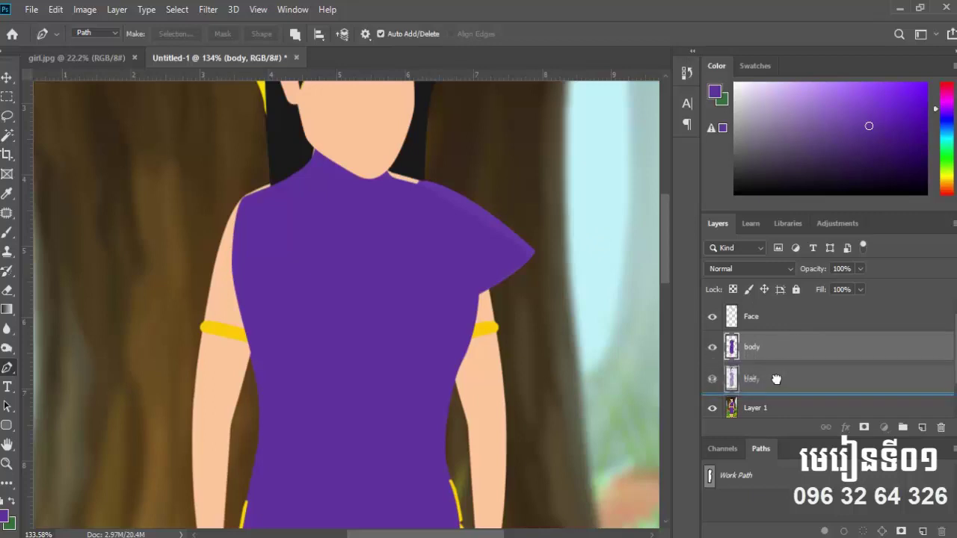
# Drag the body layer below Hair, then zoom out and back in to check the figure
pyautogui.moveTo(782, 351); pyautogui.dragTo(776, 387)
pyautogui.scroll(-1, 361, 294)
pyautogui.scroll(-1, 360, 293)
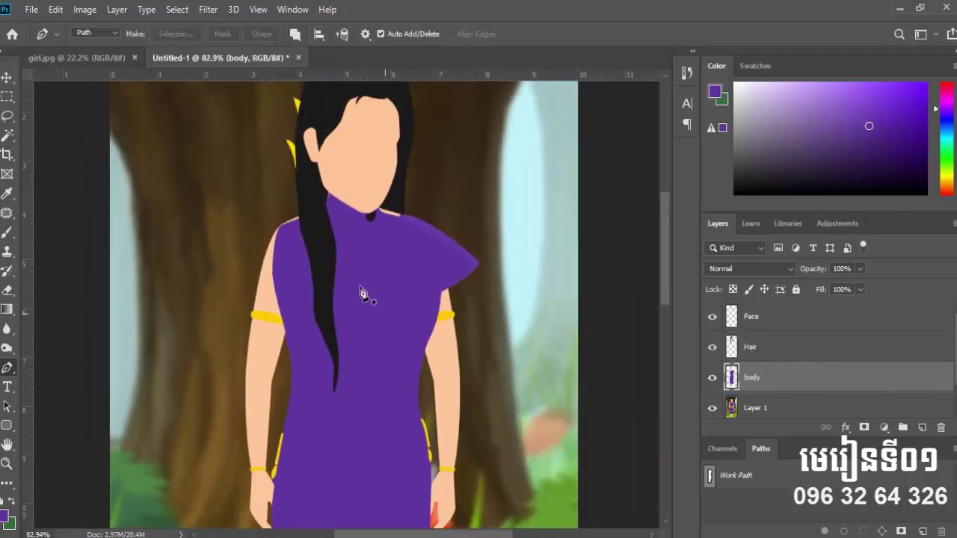
pyautogui.scroll(-1, 361, 293)
pyautogui.scroll(-1, 360, 293)
pyautogui.scroll(2, 360, 293)
pyautogui.scroll(-2, 361, 293)
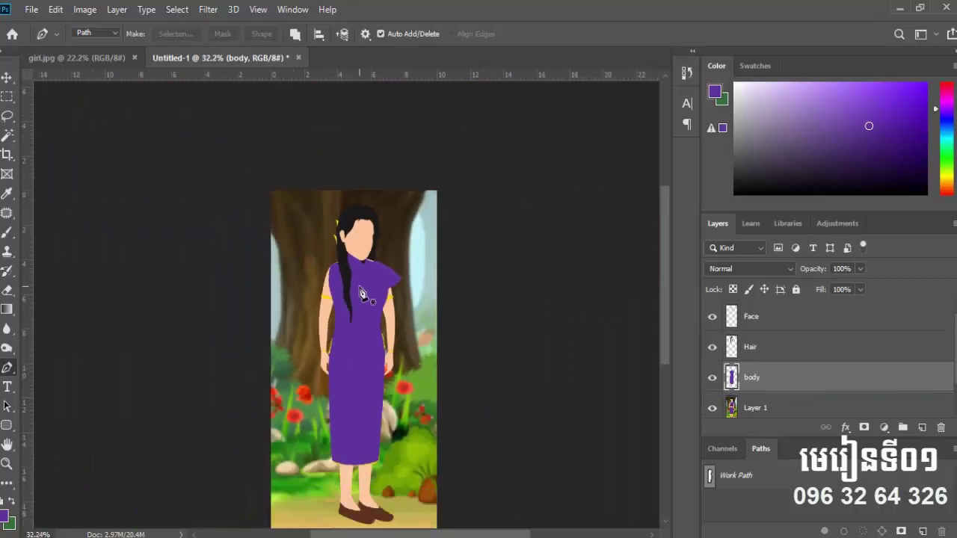
pyautogui.scroll(1, 360, 384)
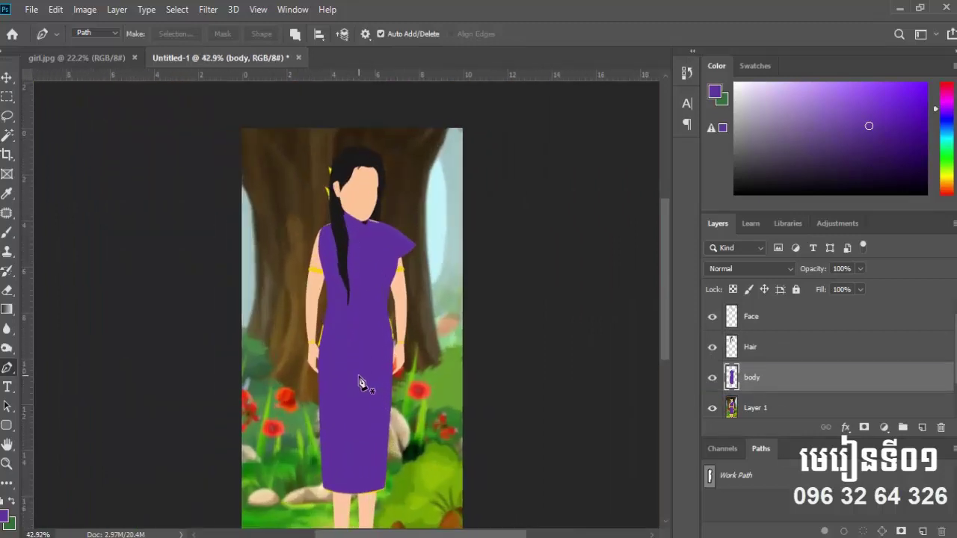
pyautogui.scroll(1, 360, 381)
pyautogui.scroll(1, 357, 374)
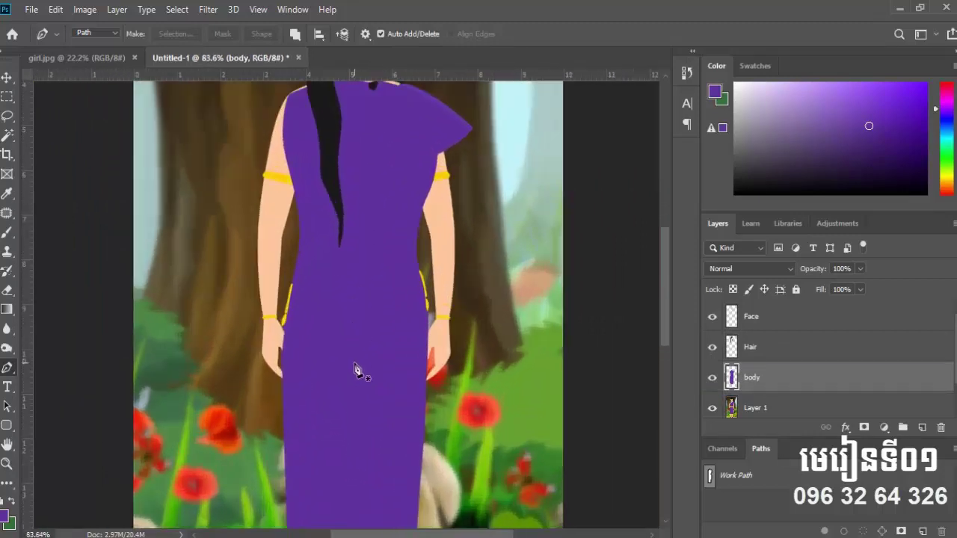
pyautogui.scroll(1, 367, 359)
pyautogui.moveTo(386, 260)
pyautogui.mouseDown()
pyautogui.moveTo(385, 363)
pyautogui.moveTo(384, 311)
pyautogui.mouseUp()
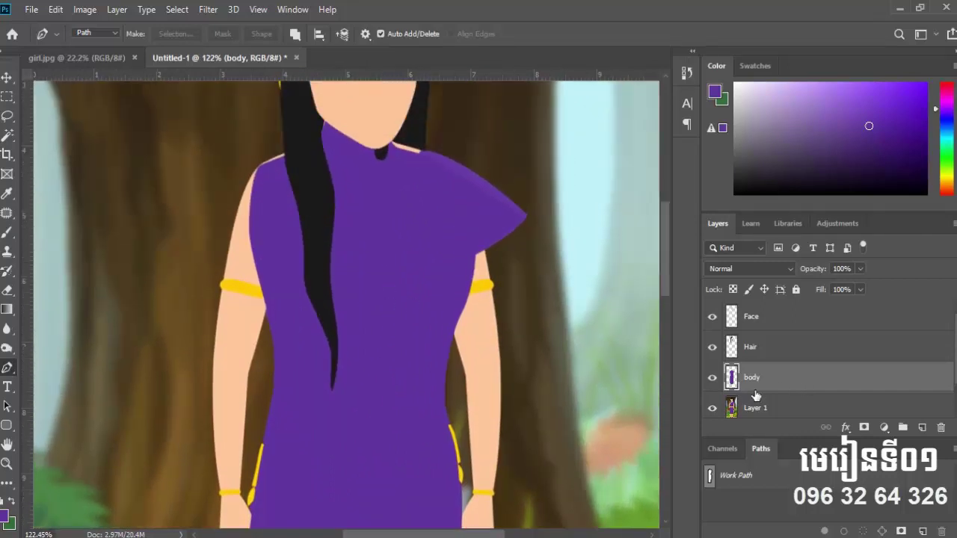
# Turn off body's visibility, then create a new layer renamed skin
pyautogui.click(712, 382)
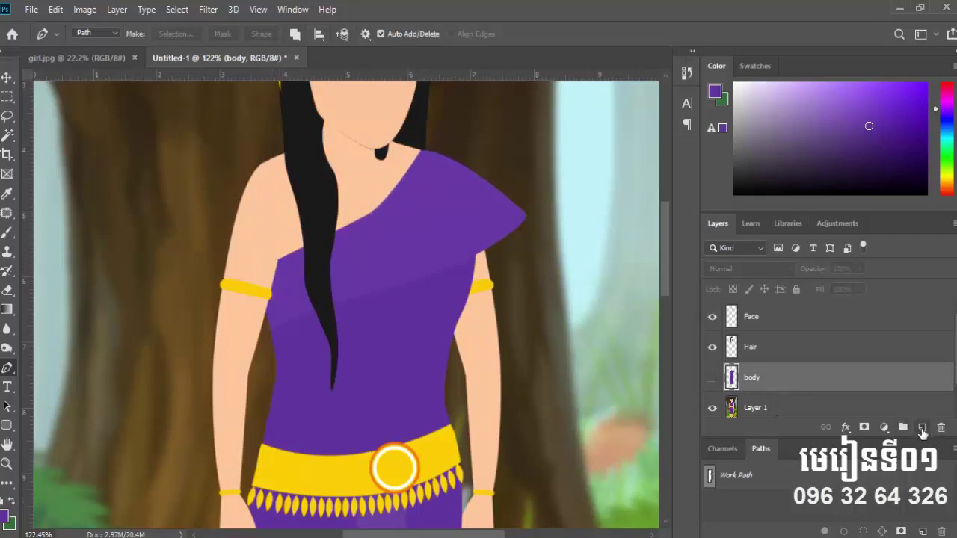
pyautogui.click(922, 427)
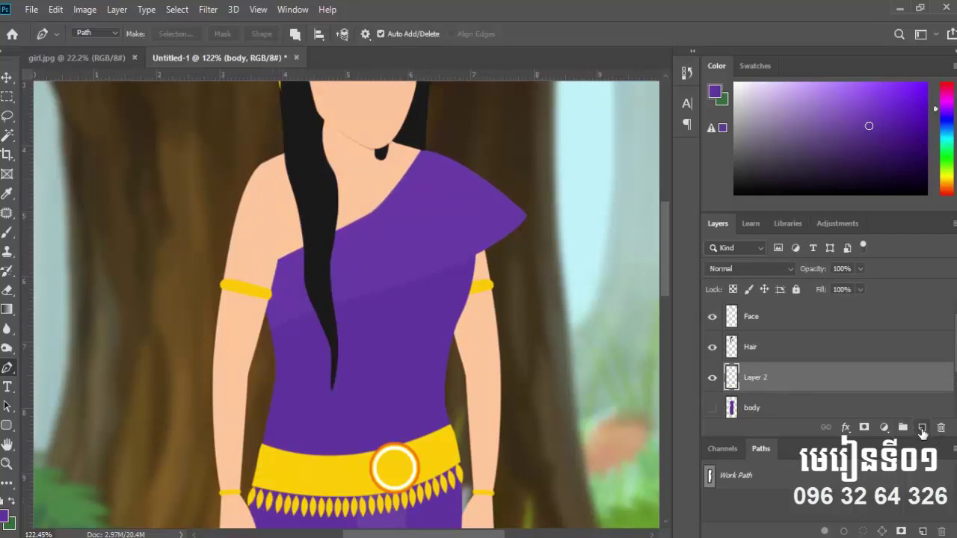
pyautogui.doubleClick(756, 378)
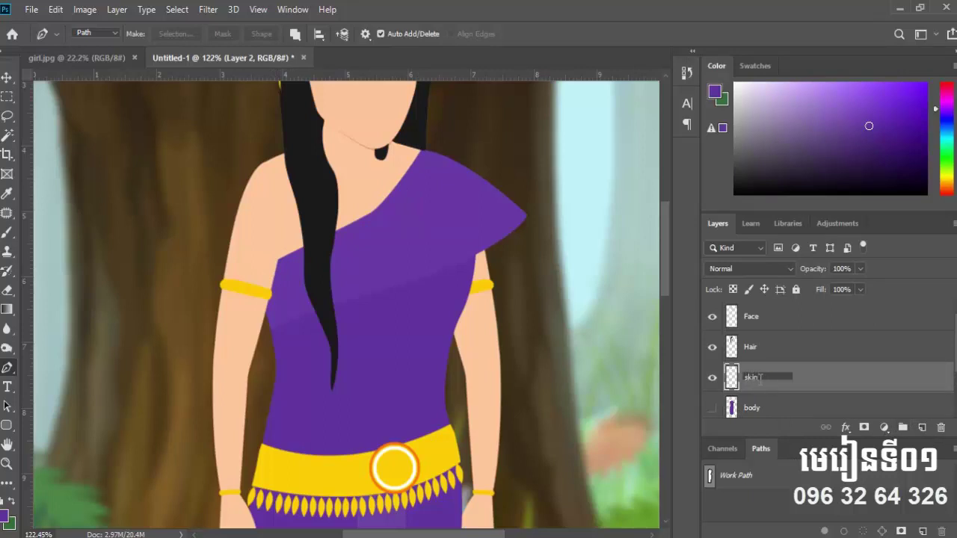
pyautogui.write('skin')
pyautogui.press('Return')
# Trace the neckline, left shoulder, upper arm and jaw outline, close it and make it a selection
pyautogui.scroll(2, 397, 142)
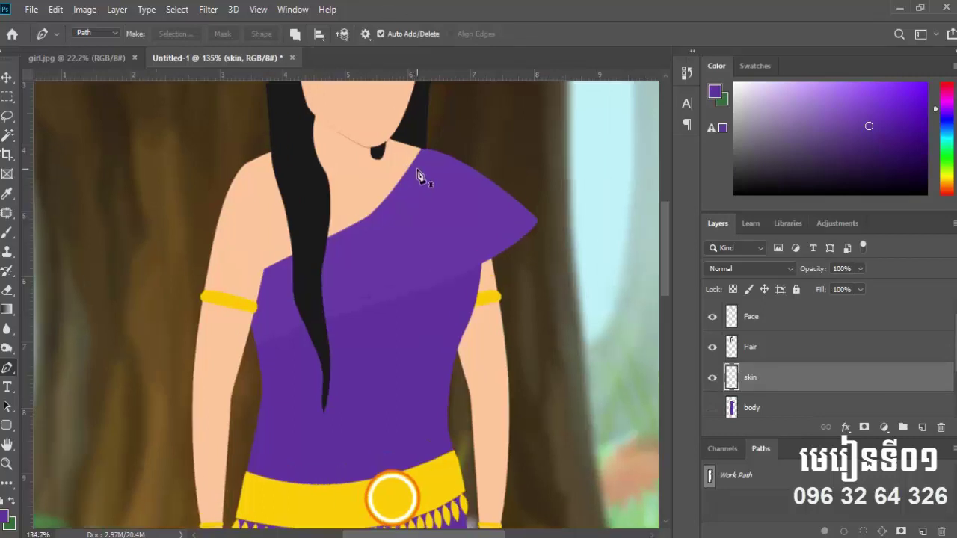
pyautogui.click(423, 146)
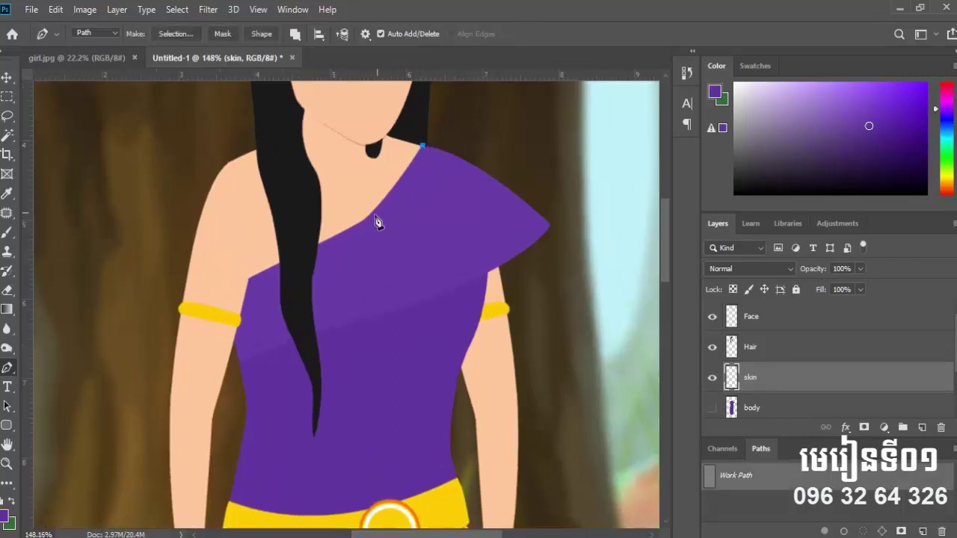
pyautogui.moveTo(344, 233); pyautogui.dragTo(308, 247)
pyautogui.click(245, 283)
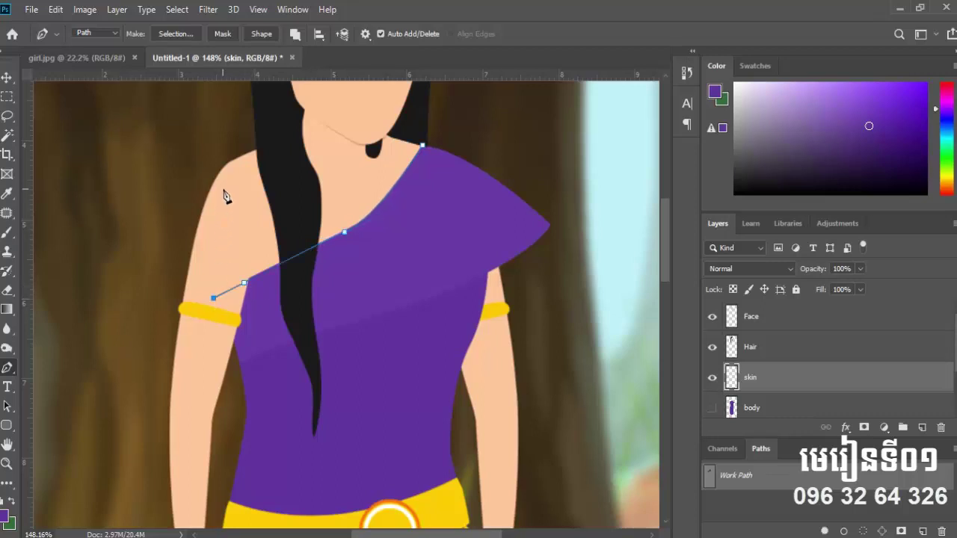
pyautogui.moveTo(221, 190)
pyautogui.mouseDown()
pyautogui.moveTo(234, 164)
pyautogui.moveTo(300, 131)
pyautogui.mouseUp()
pyautogui.click(305, 102)
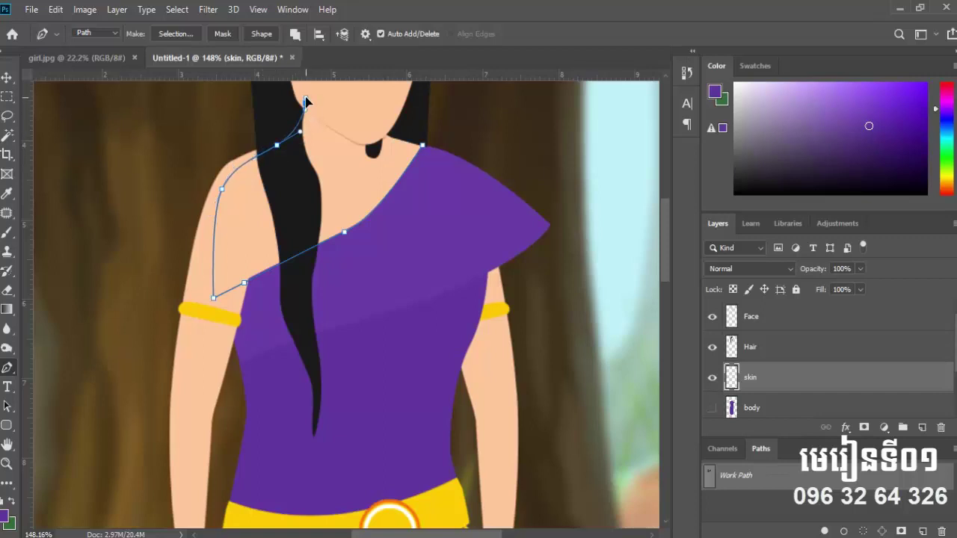
pyautogui.click(358, 90)
pyautogui.click(379, 117)
pyautogui.click(387, 135)
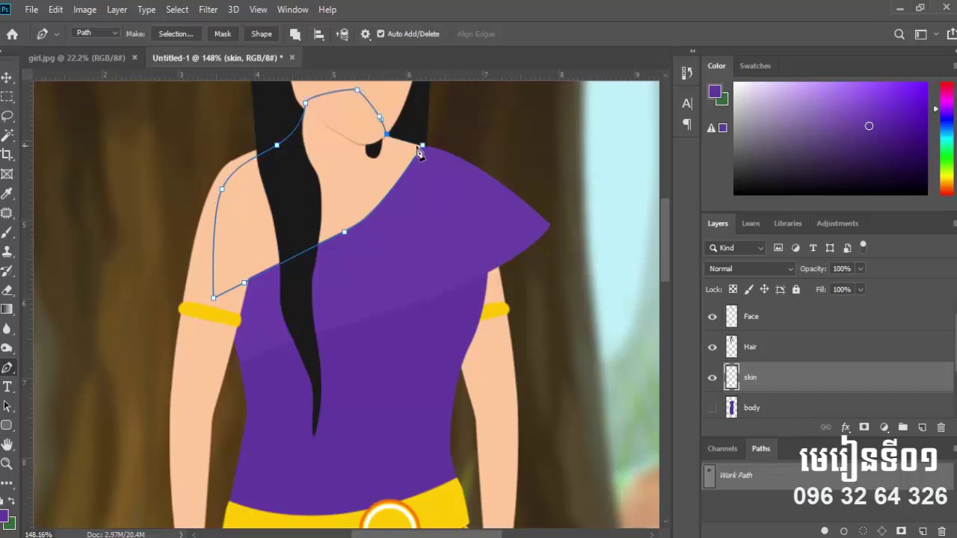
pyautogui.click(423, 145)
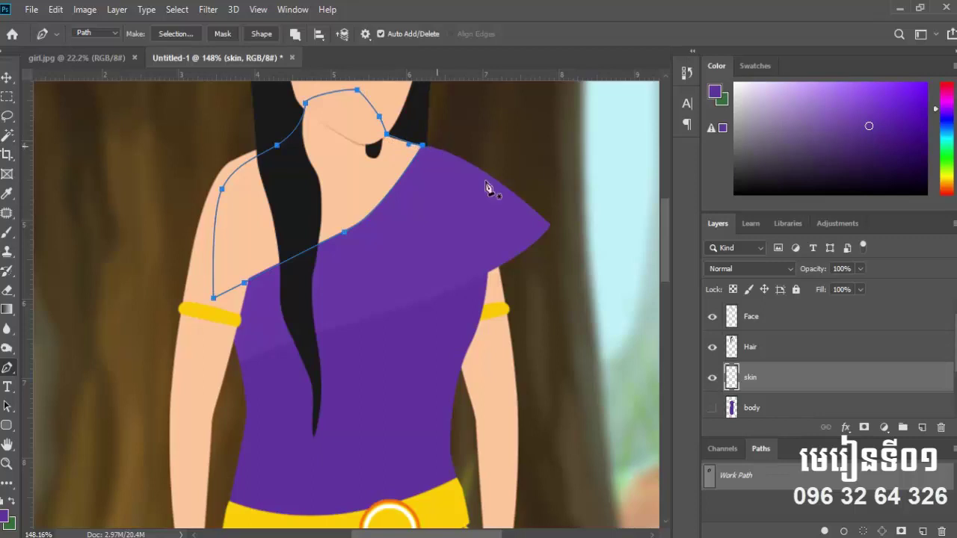
pyautogui.hotkey('ctrl', 'Return')
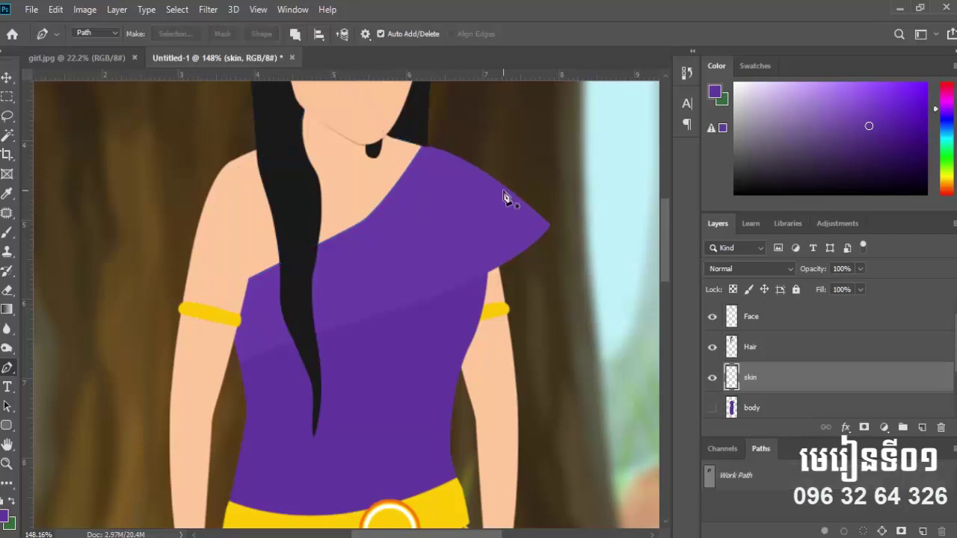
# Sample skin tone ffc59d from the neck and fill the neck and left shoulder selection with it
pyautogui.click(5, 515)
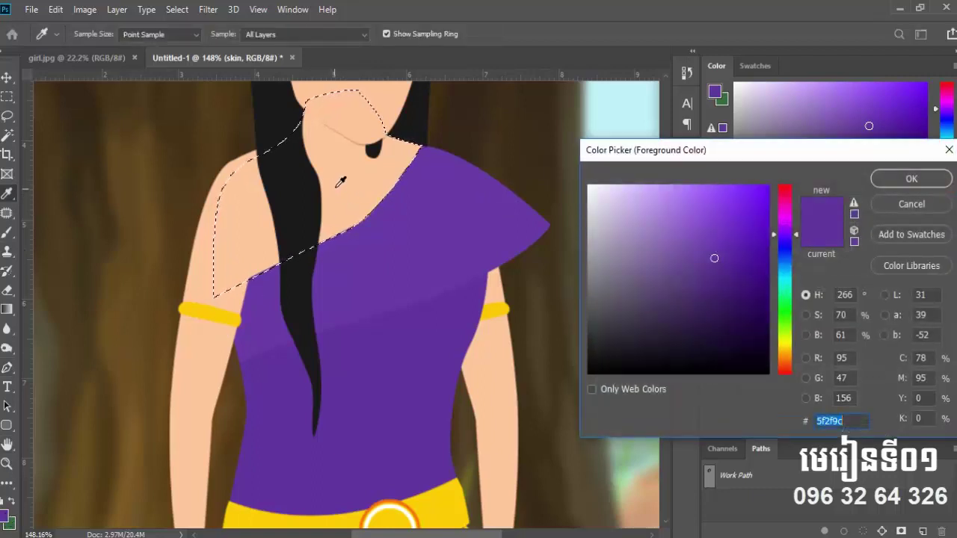
pyautogui.click(363, 188)
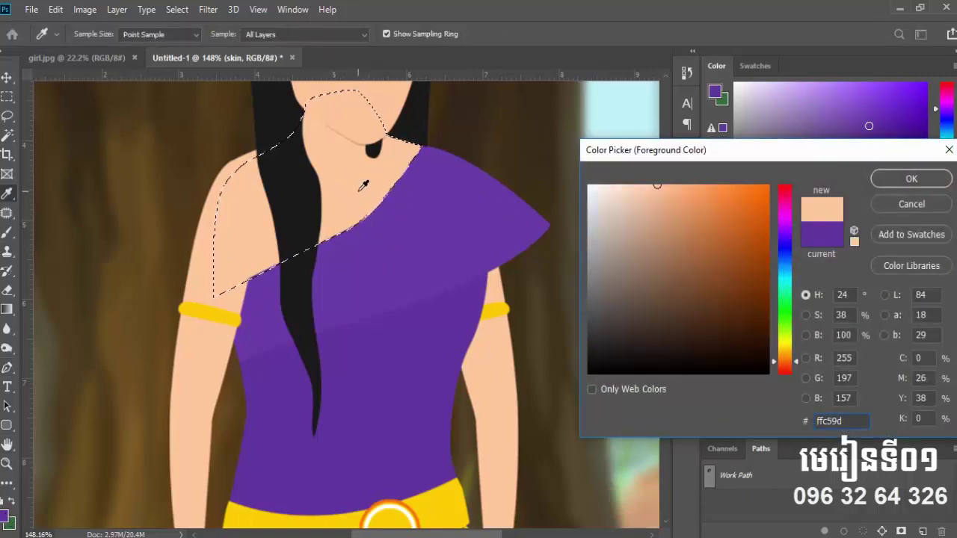
pyautogui.press('Return')
pyautogui.hotkey('alt', 'BackSpace')
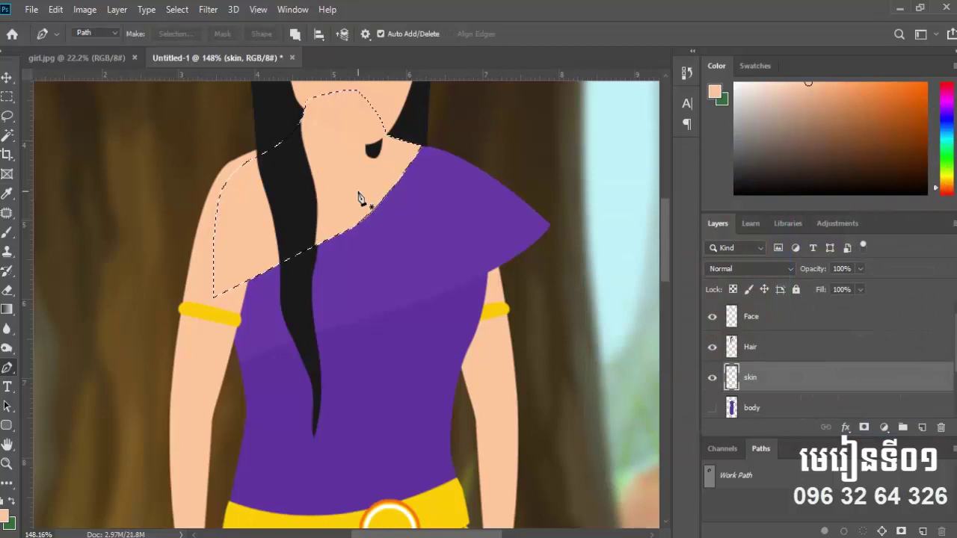
pyautogui.hotkey('ctrl', 'd')
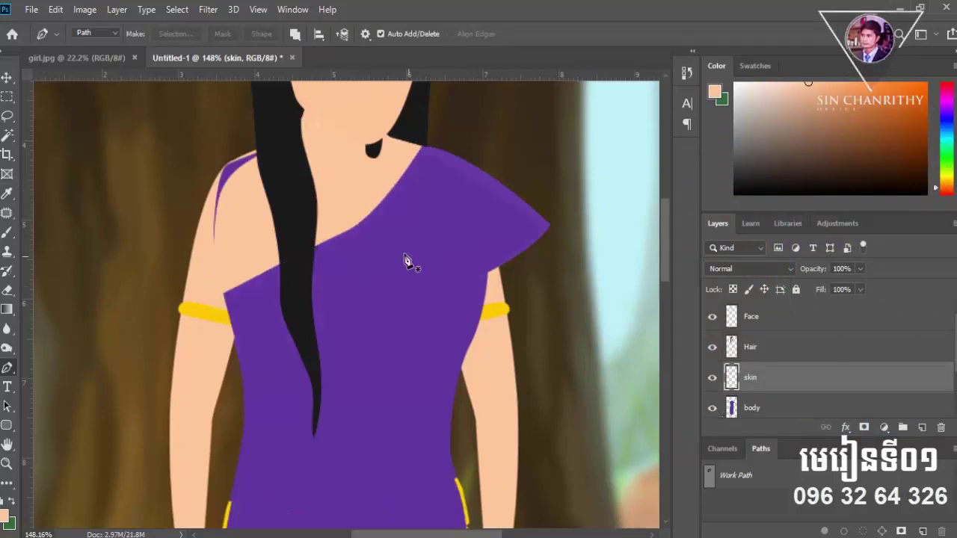
pyautogui.scroll(-2, 358, 227)
pyautogui.scroll(-2, 359, 226)
pyautogui.scroll(-2, 357, 224)
pyautogui.scroll(1, 357, 225)
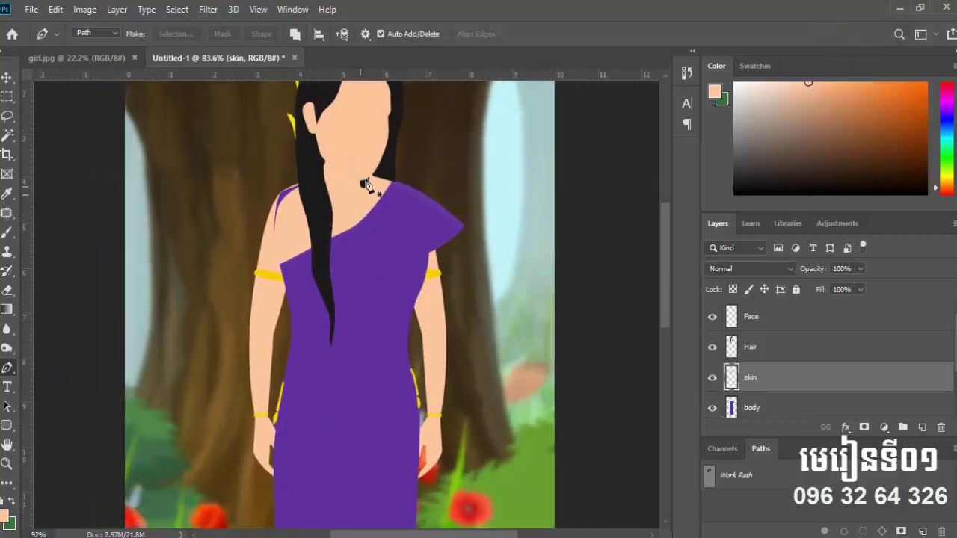
pyautogui.scroll(1, 358, 220)
pyautogui.scroll(1, 366, 213)
pyautogui.scroll(1, 377, 200)
pyautogui.scroll(1, 377, 200)
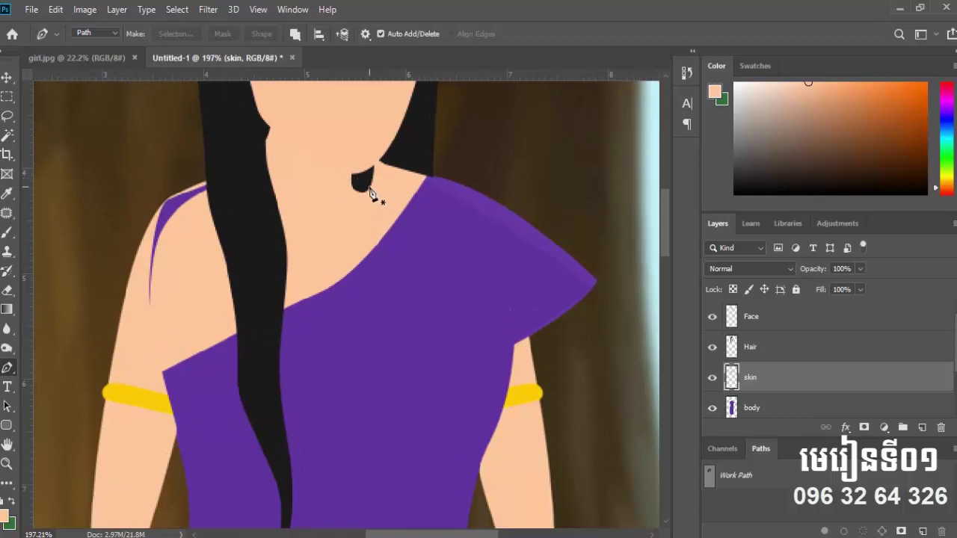
pyautogui.scroll(2, 367, 196)
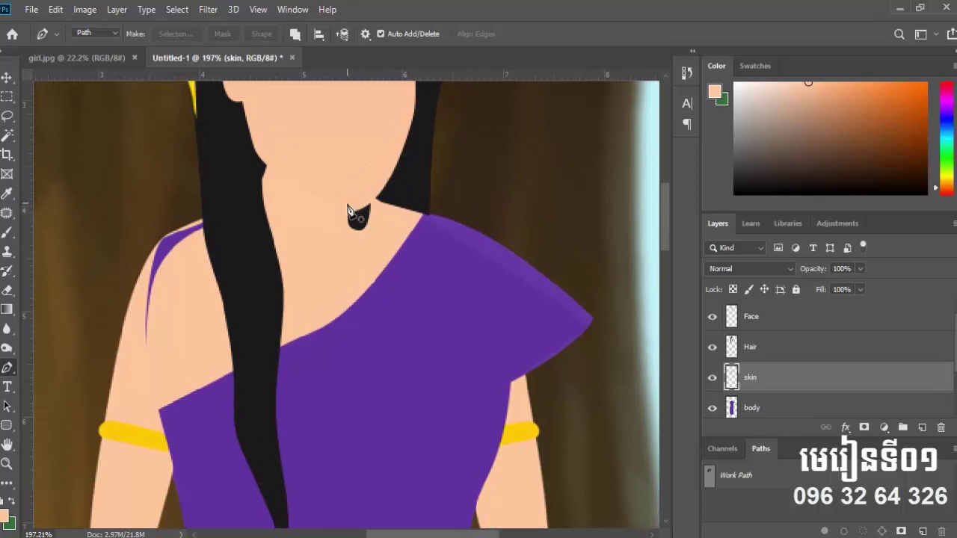
# On the Hair layer, erase the black patch under the chin with a size-40 standard eraser
pyautogui.click(348, 207)
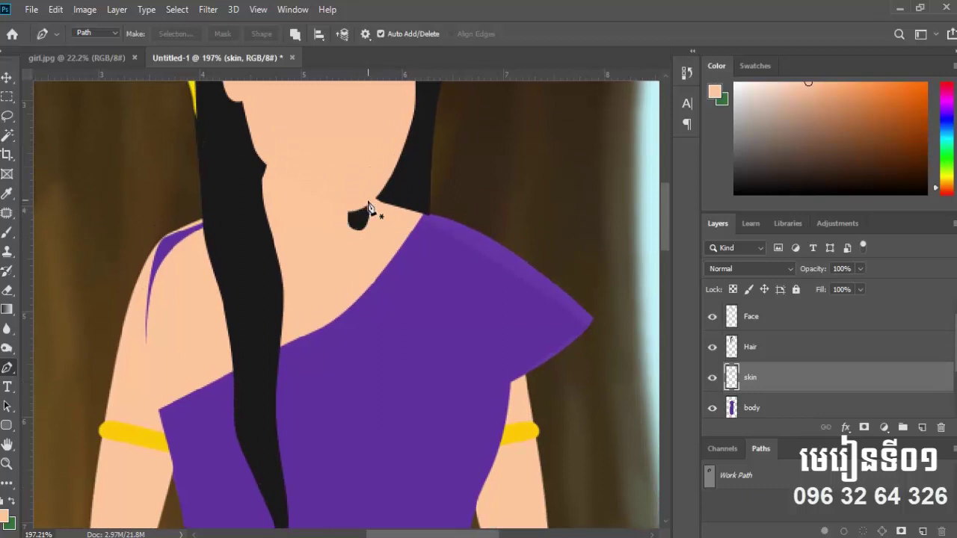
pyautogui.click(794, 352)
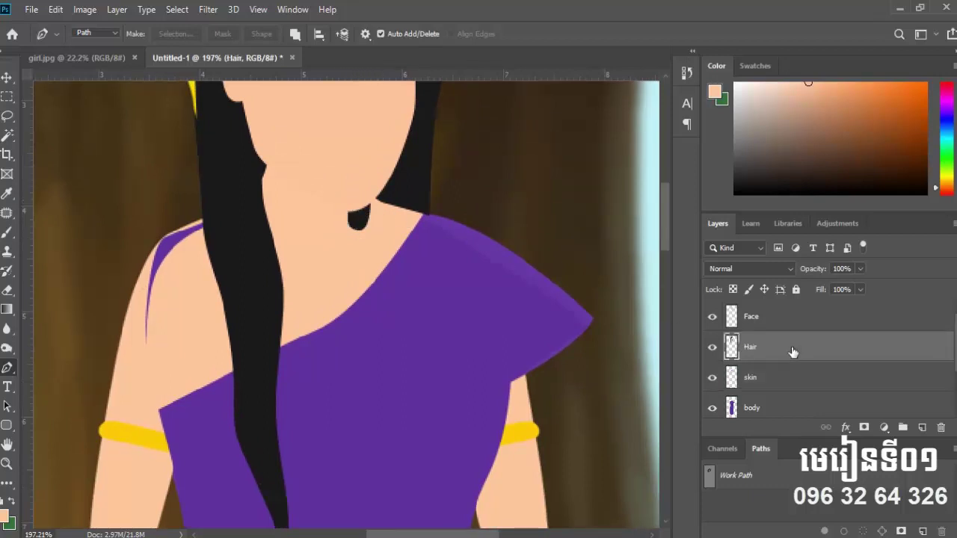
pyautogui.click(10, 297)
pyautogui.rightClick(8, 295)
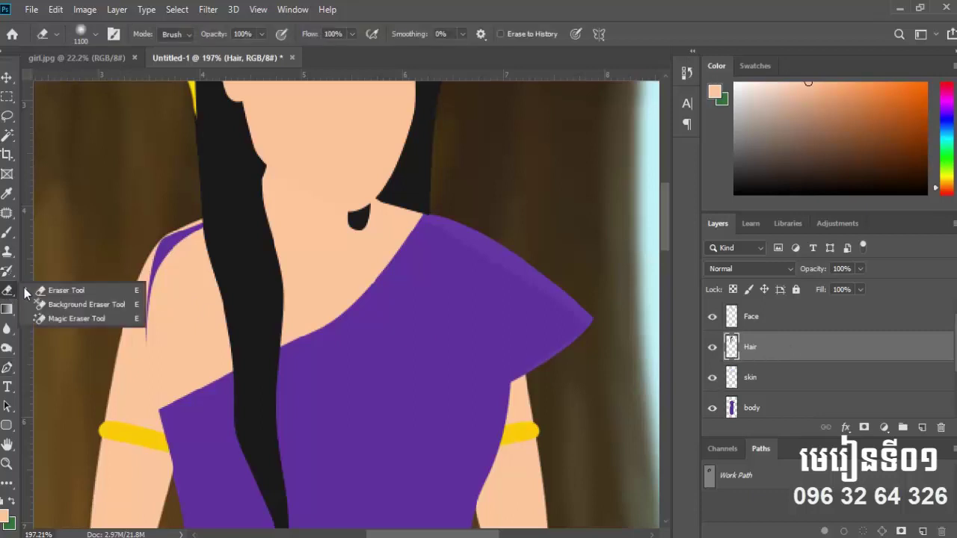
pyautogui.click(45, 291)
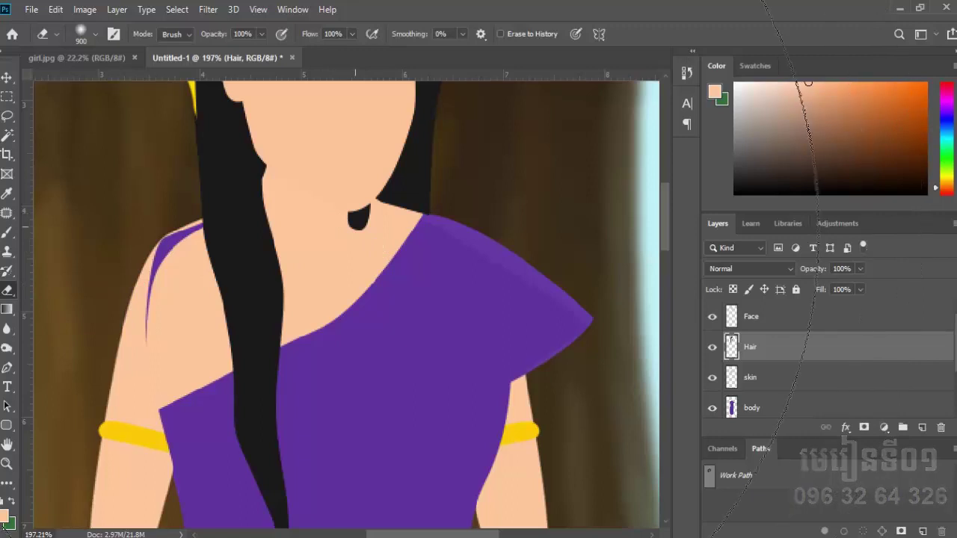
pyautogui.press('[')
pyautogui.press('[')
pyautogui.press('[')
pyautogui.press('[')
pyautogui.press('[')
pyautogui.press('[')
pyautogui.press('[')
pyautogui.press('[')
pyautogui.press('[')
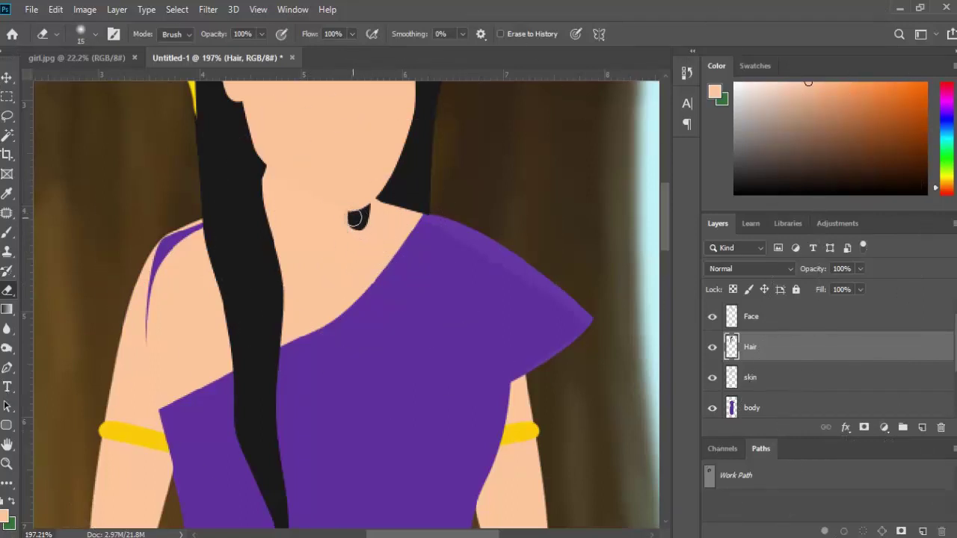
pyautogui.moveTo(347, 211); pyautogui.dragTo(355, 236)
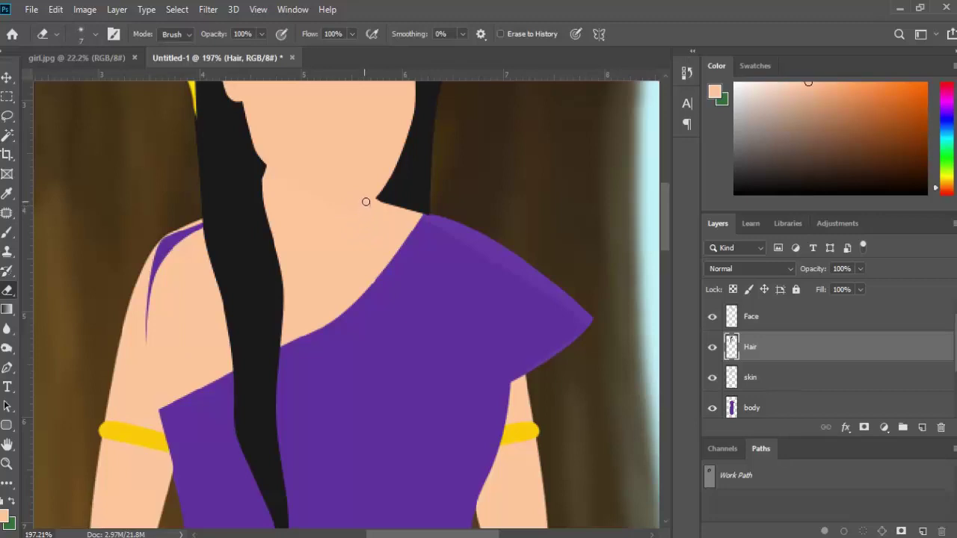
pyautogui.scroll(-1, 372, 211)
pyautogui.scroll(-1, 352, 220)
pyautogui.scroll(-1, 352, 231)
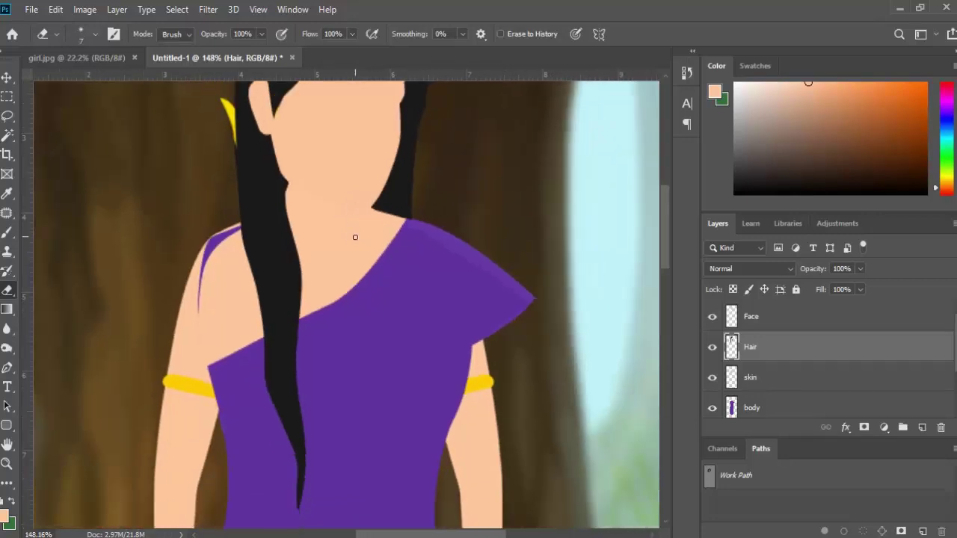
pyautogui.scroll(3, 355, 237)
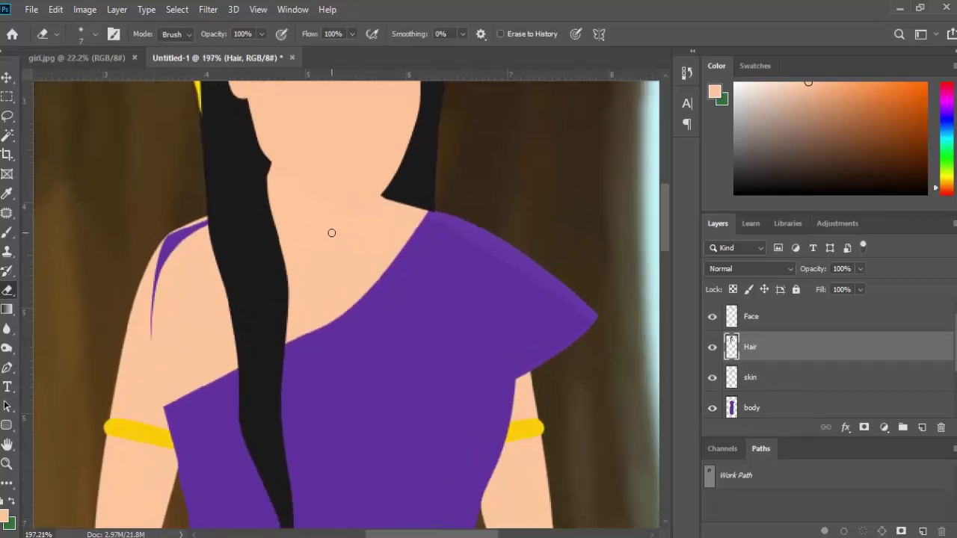
pyautogui.click(7, 77)
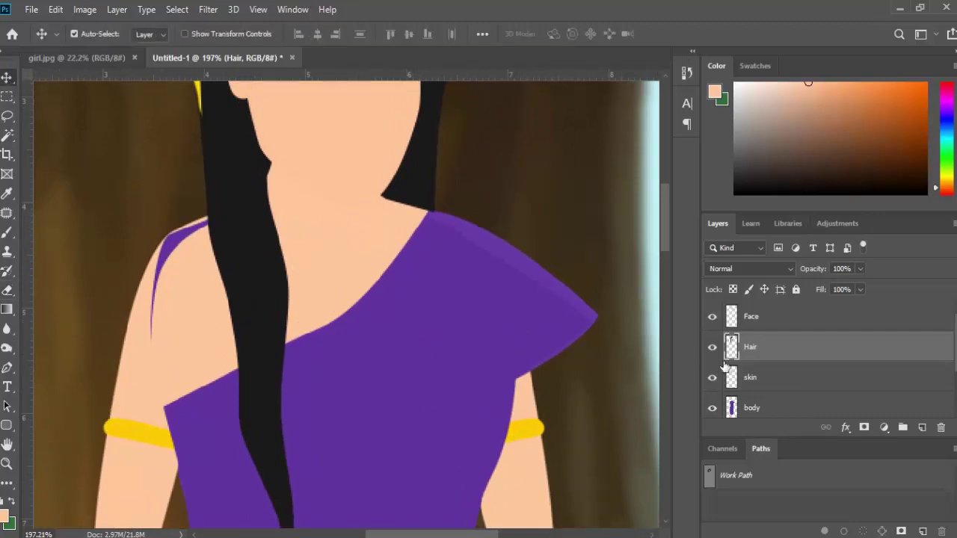
pyautogui.scroll(-2, 407, 296)
pyautogui.scroll(-2, 405, 296)
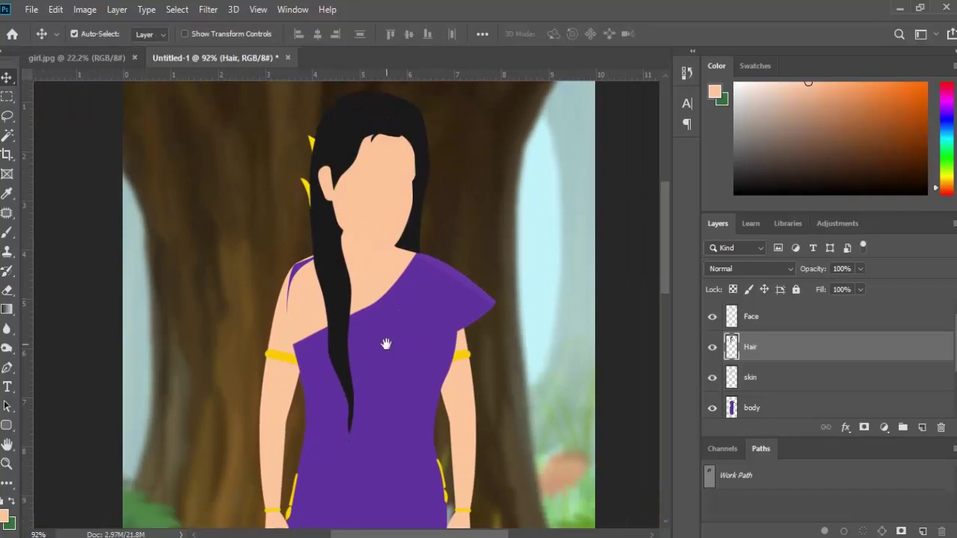
pyautogui.moveTo(376, 324); pyautogui.dragTo(374, 308)
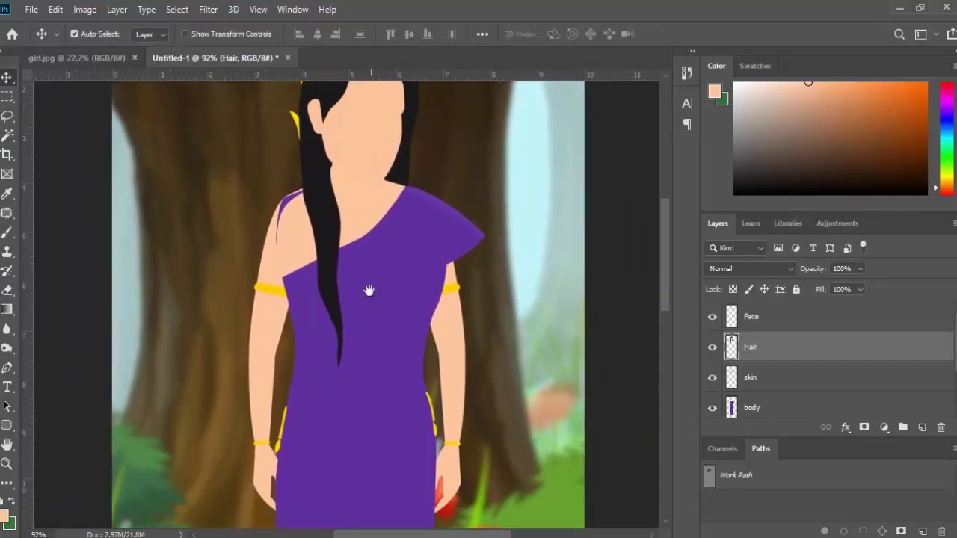
pyautogui.scroll(-1, 381, 299)
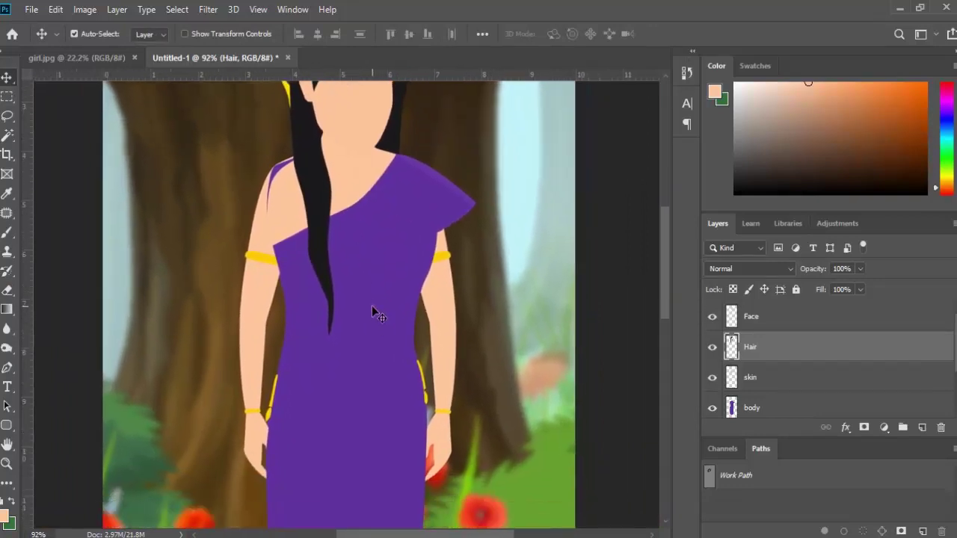
pyautogui.scroll(-1, 374, 312)
pyautogui.moveTo(370, 300); pyautogui.dragTo(367, 271)
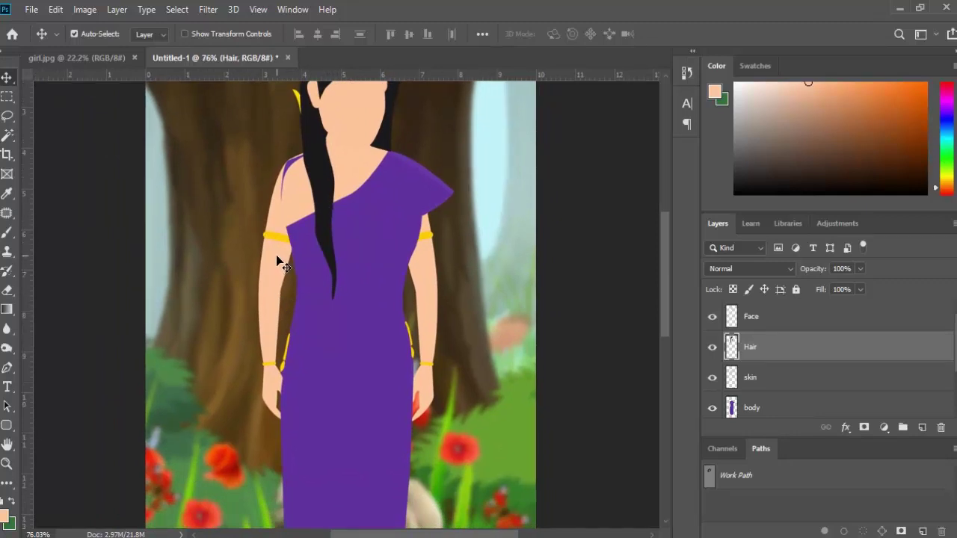
pyautogui.scroll(-2, 388, 329)
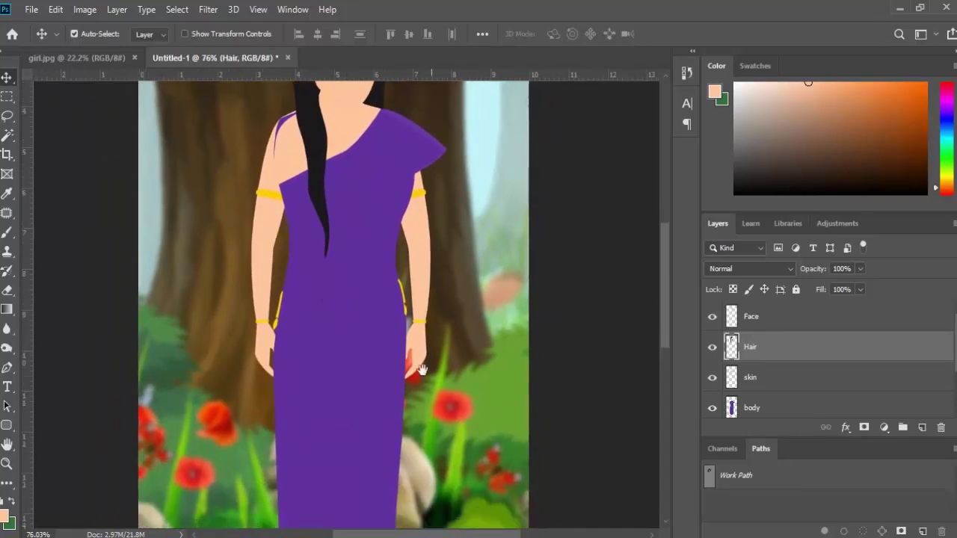
pyautogui.scroll(-5, 421, 370)
pyautogui.scroll(5, 359, 385)
pyautogui.scroll(3, 376, 342)
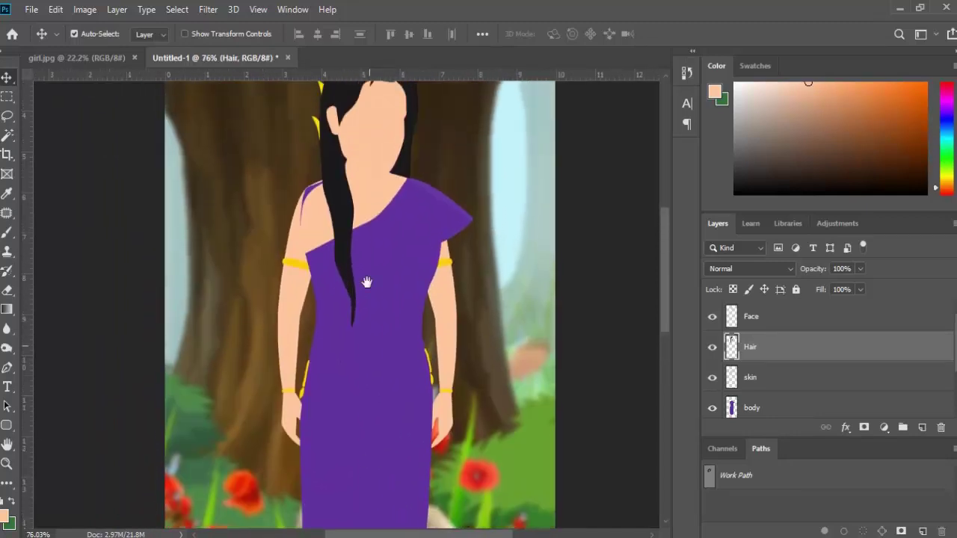
pyautogui.scroll(1, 367, 284)
pyautogui.keyDown('alt'); pyautogui.scroll(2, 397, 374); pyautogui.keyUp('alt')
pyautogui.scroll(-1, 366, 342)
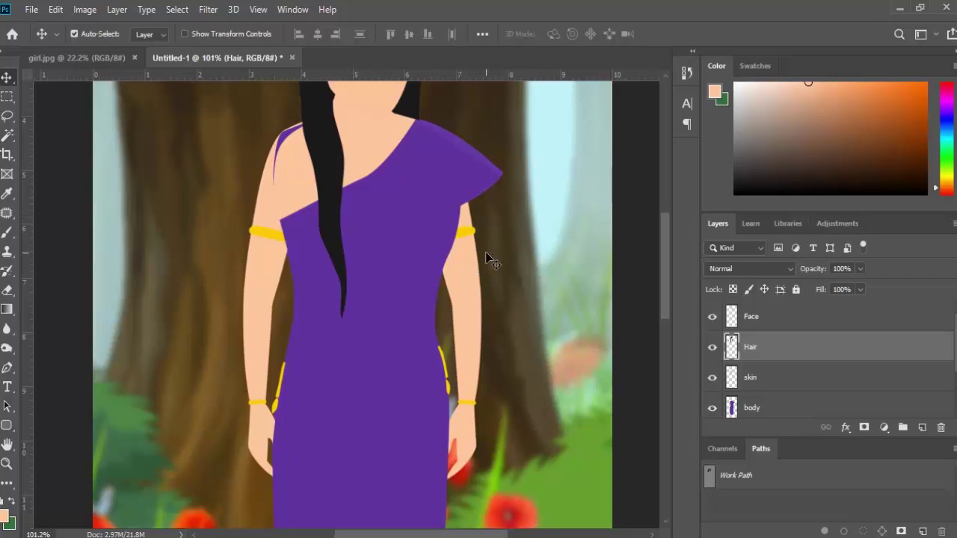
pyautogui.scroll(-3, 438, 244)
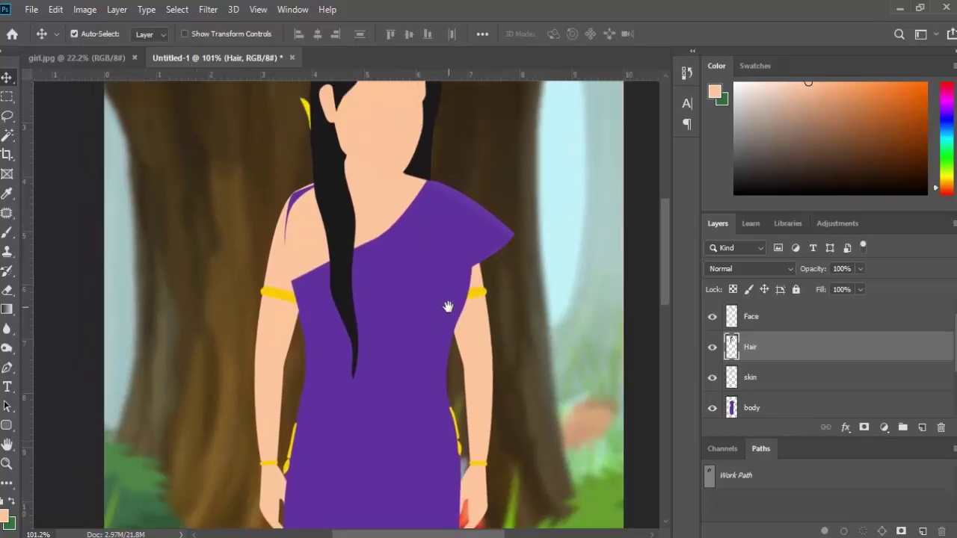
pyautogui.scroll(-2, 377, 305)
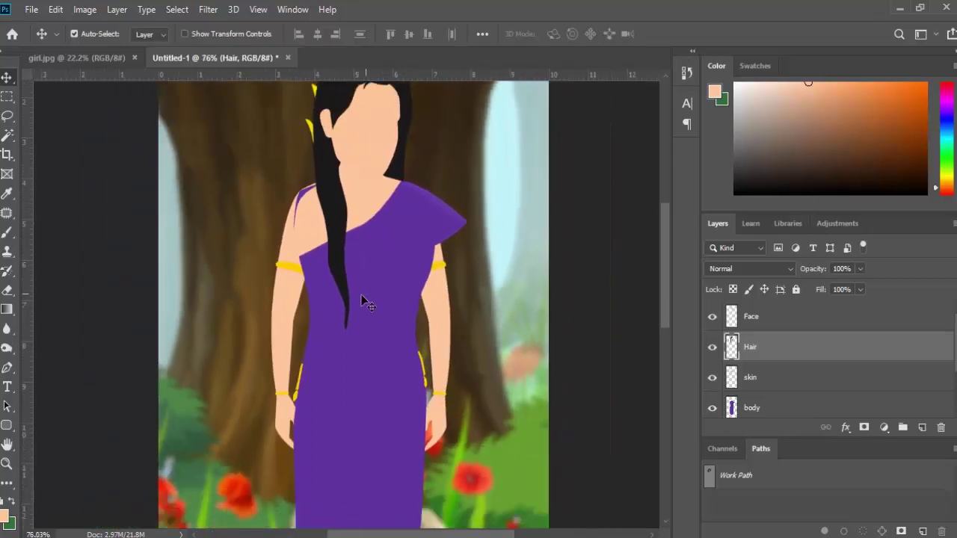
pyautogui.scroll(-1, 388, 369)
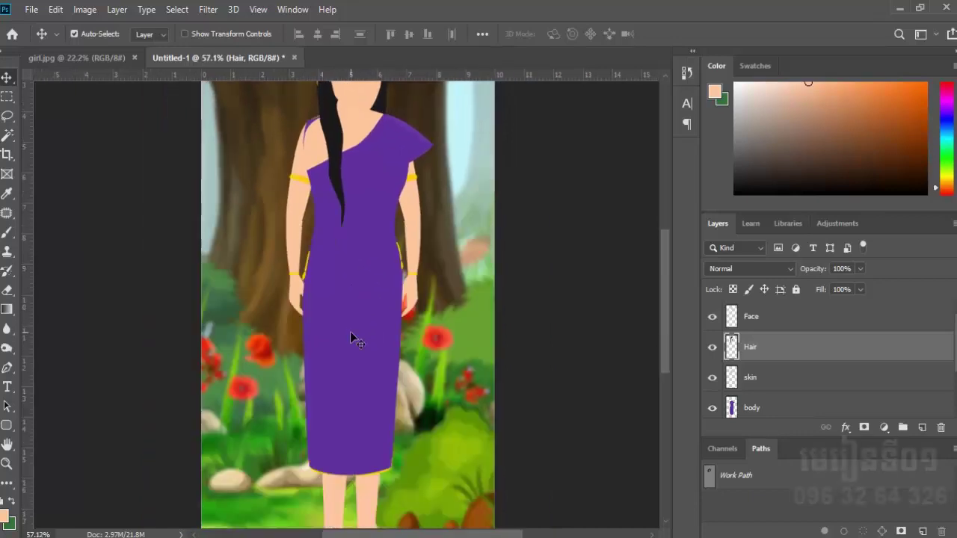
pyautogui.scroll(-2, 352, 335)
pyautogui.moveTo(384, 457)
pyautogui.mouseDown()
pyautogui.moveTo(397, 280)
pyautogui.moveTo(389, 336)
pyautogui.mouseUp()
pyautogui.scroll(2, 363, 316)
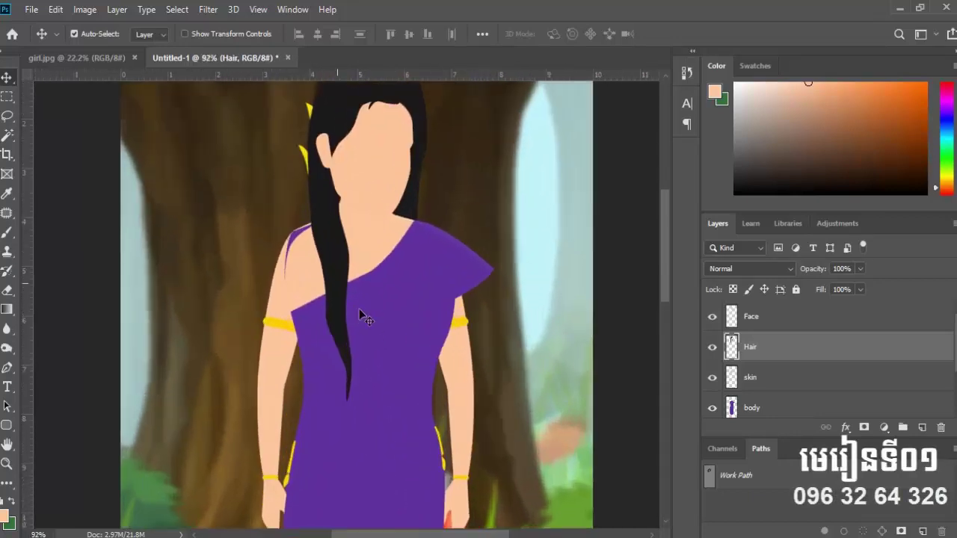
pyautogui.scroll(1, 357, 320)
pyautogui.scroll(1, 355, 314)
pyautogui.scroll(1, 315, 314)
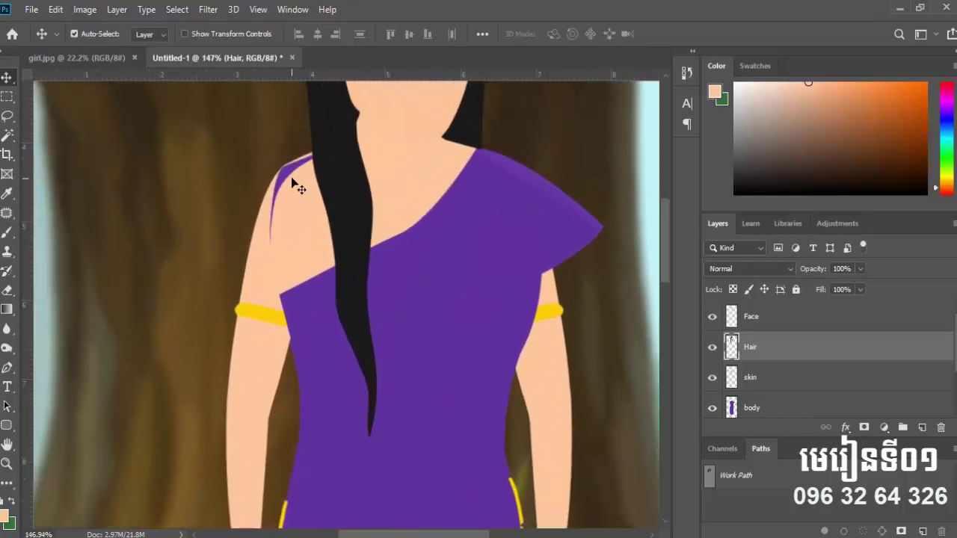
pyautogui.scroll(-1, 323, 329)
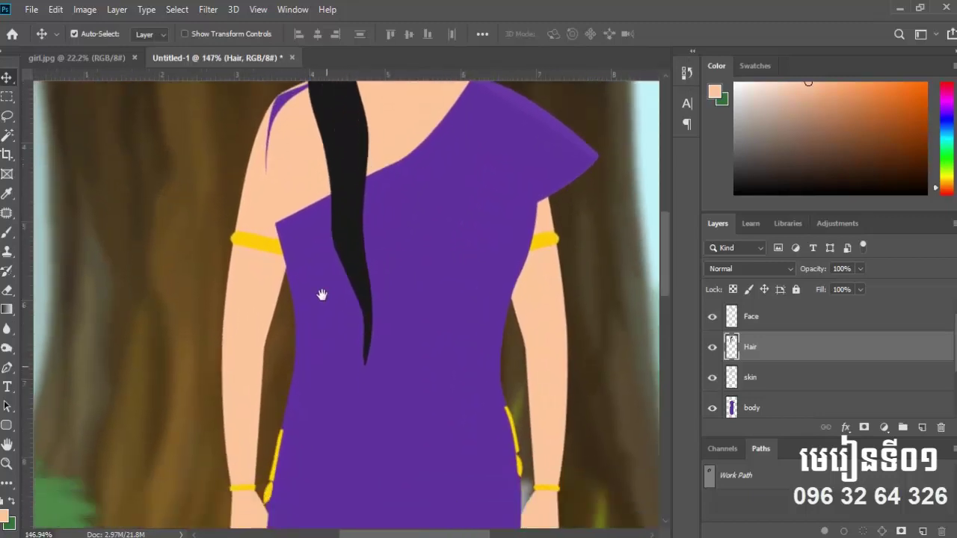
pyautogui.scroll(-1, 322, 261)
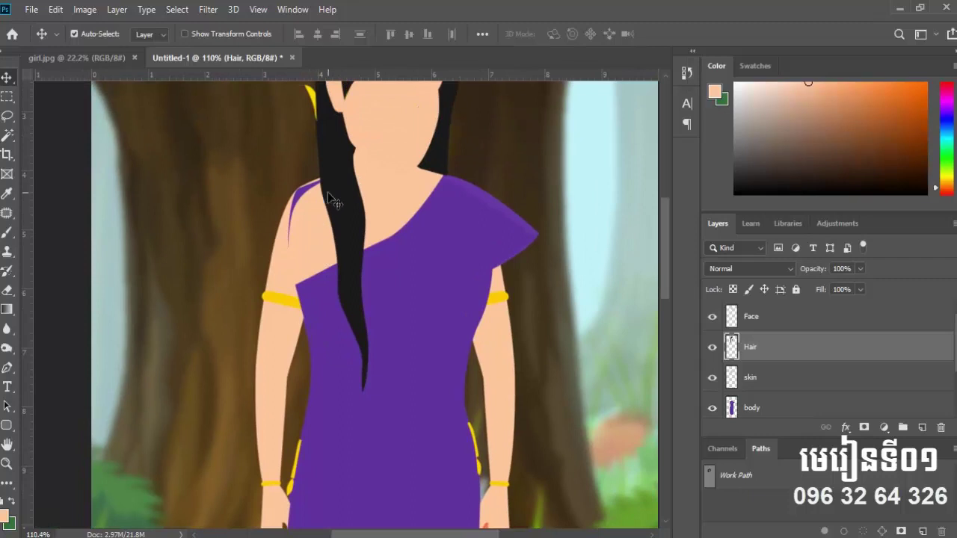
# Create a new layer named Hand above Hair and centre the figure in view
pyautogui.click(921, 427)
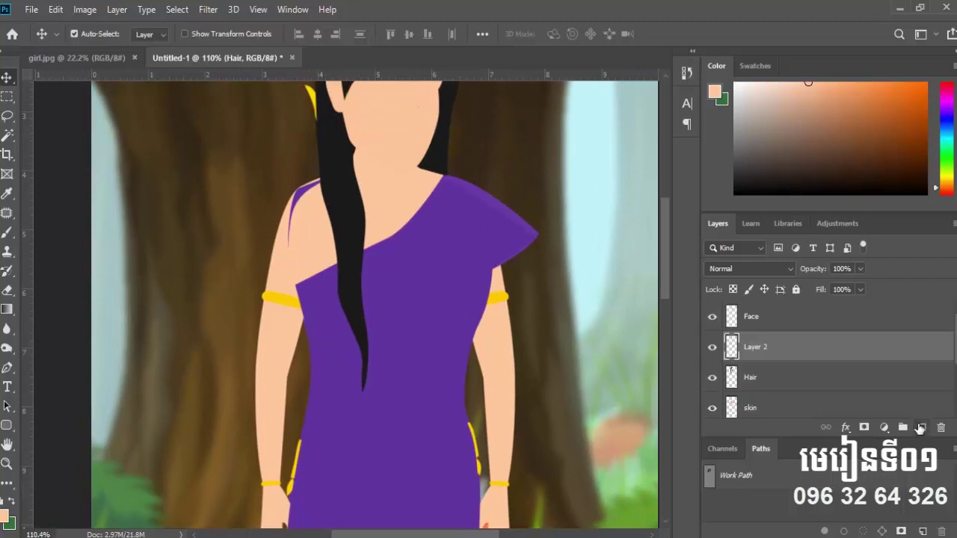
pyautogui.doubleClick(757, 348)
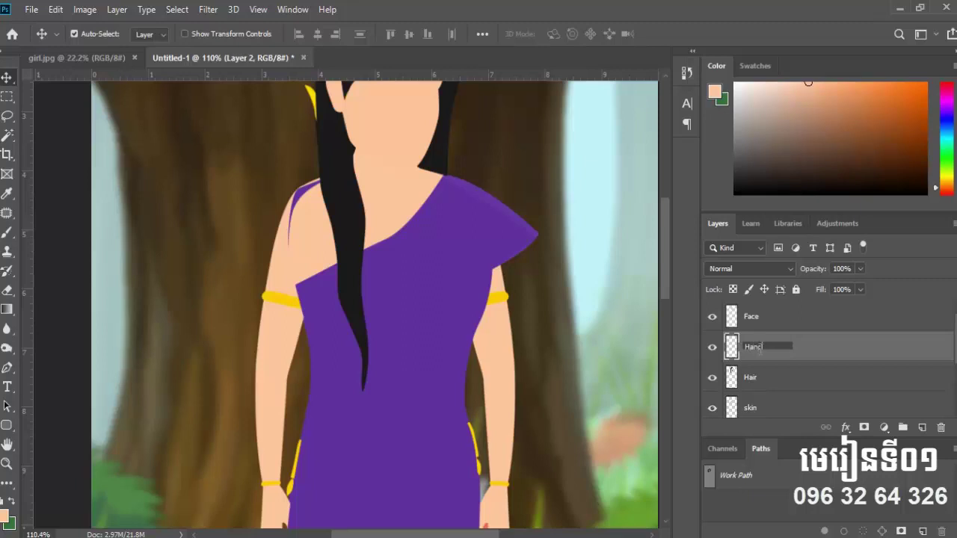
pyautogui.write('Hand')
pyautogui.press('Return')
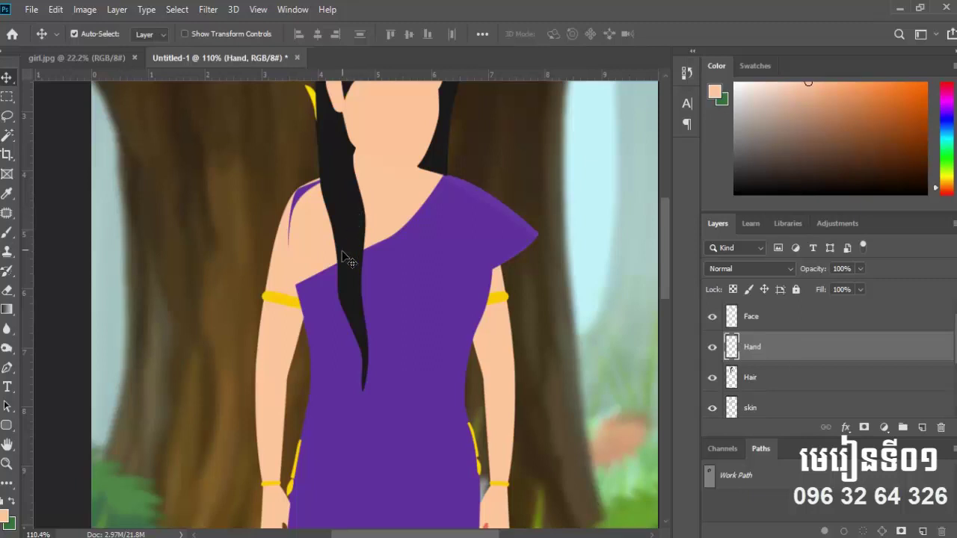
pyautogui.moveTo(342, 252); pyautogui.dragTo(342, 220)
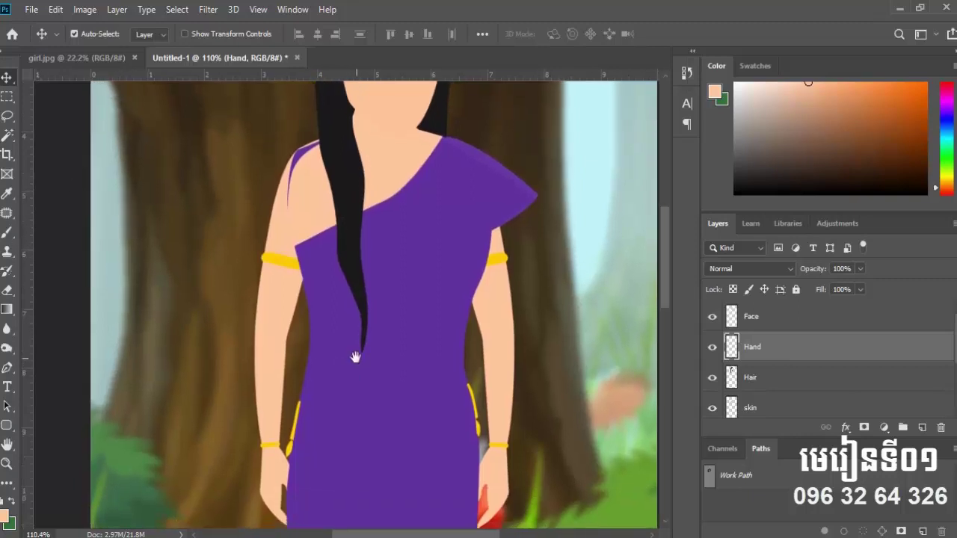
pyautogui.moveTo(355, 358); pyautogui.dragTo(338, 341)
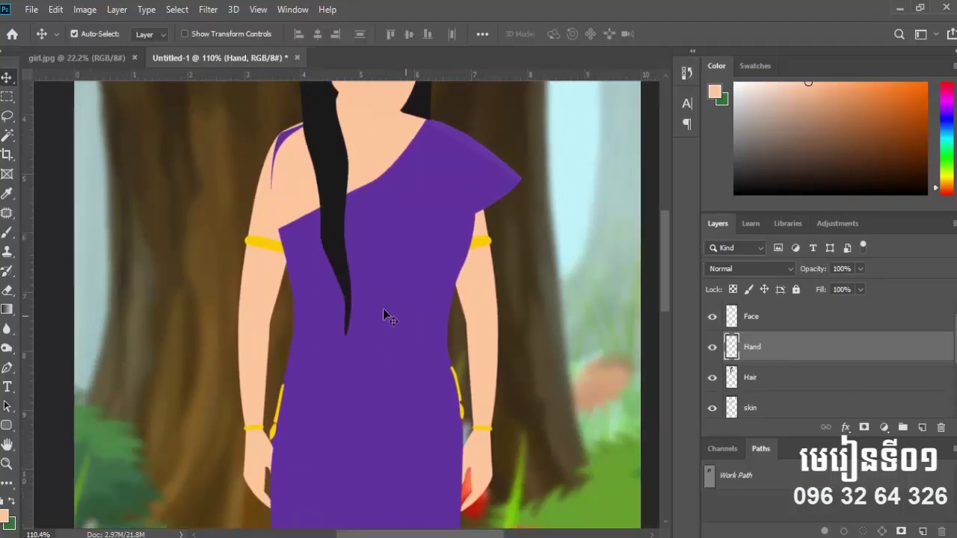
pyautogui.click(7, 368)
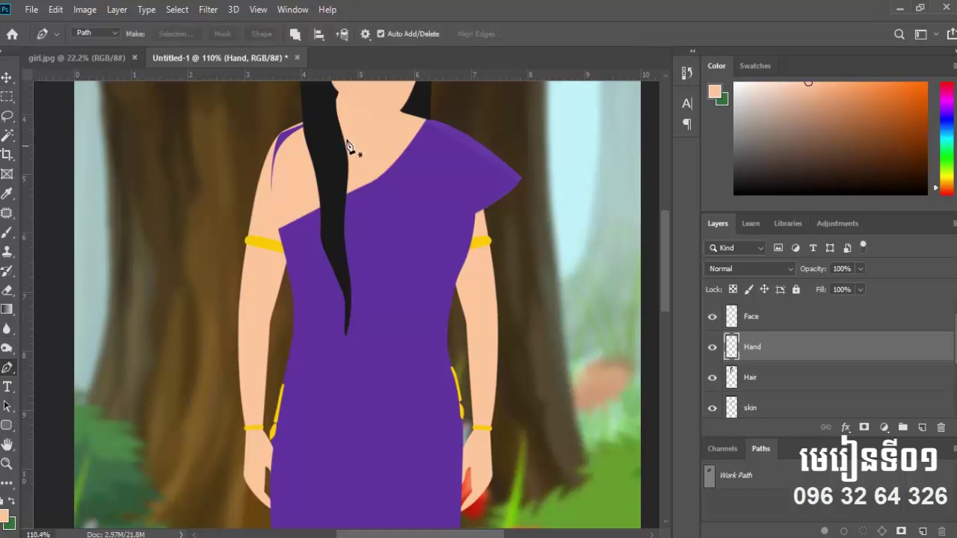
# Trace the left arm with the Pen tool from the shoulder down the inner edge to the wrist
pyautogui.click(304, 123)
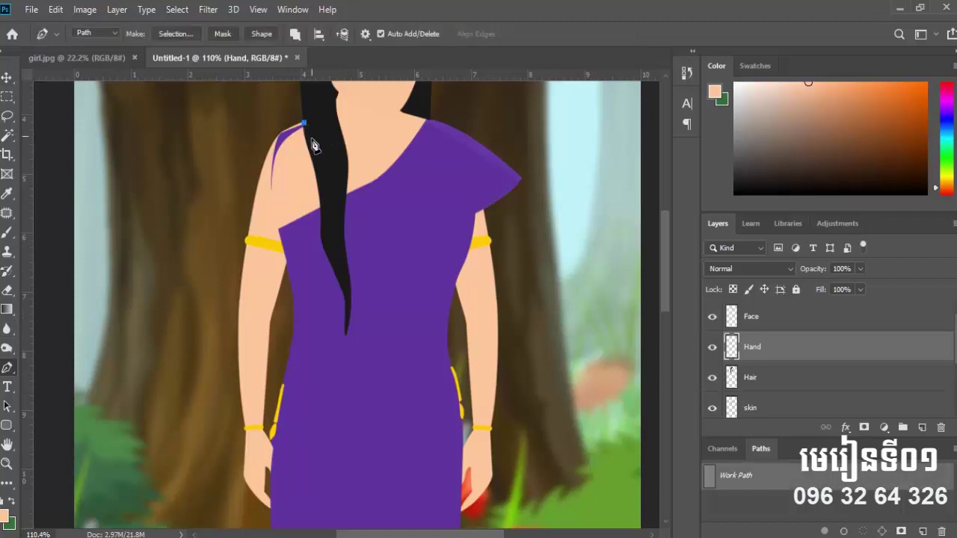
pyautogui.moveTo(313, 148); pyautogui.dragTo(314, 174)
pyautogui.click(314, 172)
pyautogui.moveTo(288, 266); pyautogui.dragTo(276, 295)
pyautogui.click(269, 321)
pyautogui.scroll(1, 271, 359)
pyautogui.scroll(2, 272, 389)
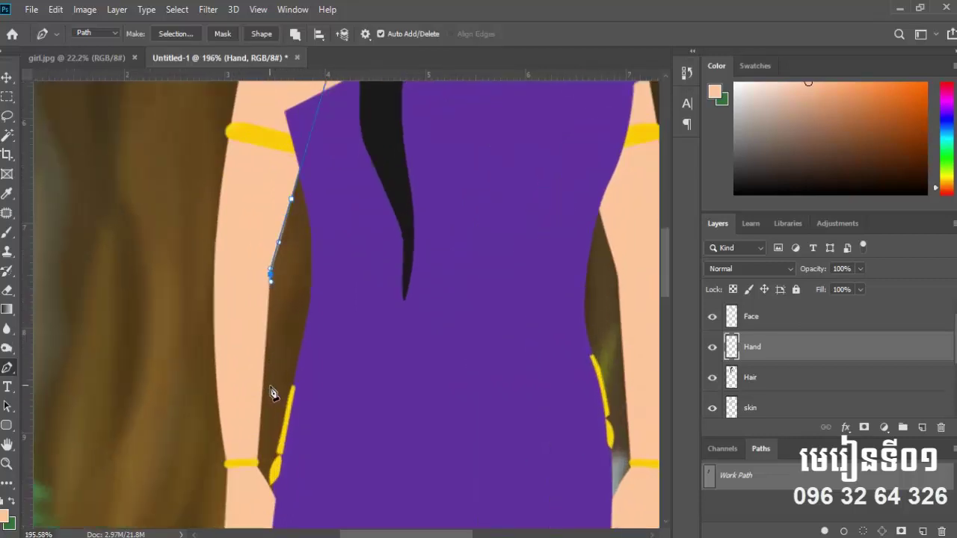
pyautogui.scroll(-3, 278, 314)
pyautogui.scroll(-1, 286, 255)
pyautogui.click(276, 299)
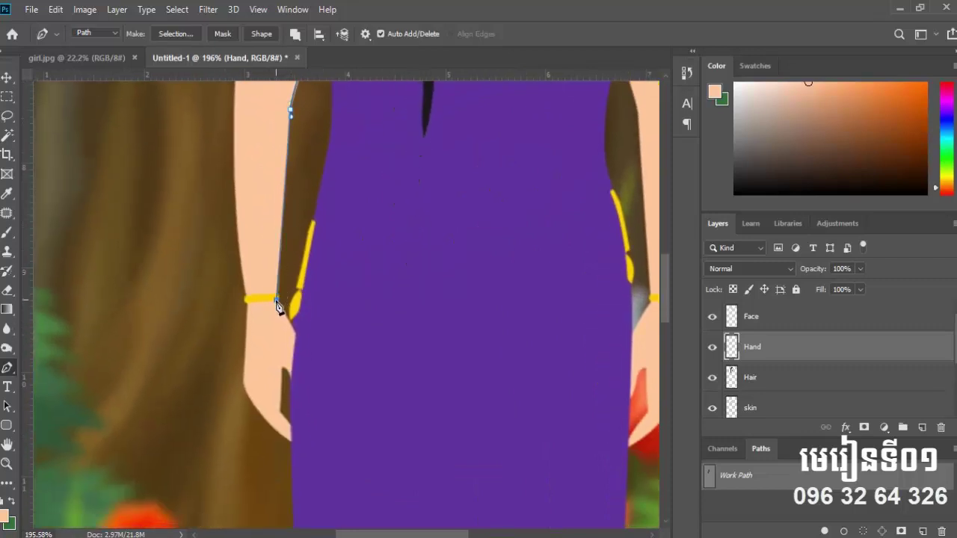
pyautogui.scroll(1, 295, 341)
pyautogui.scroll(-2, 289, 314)
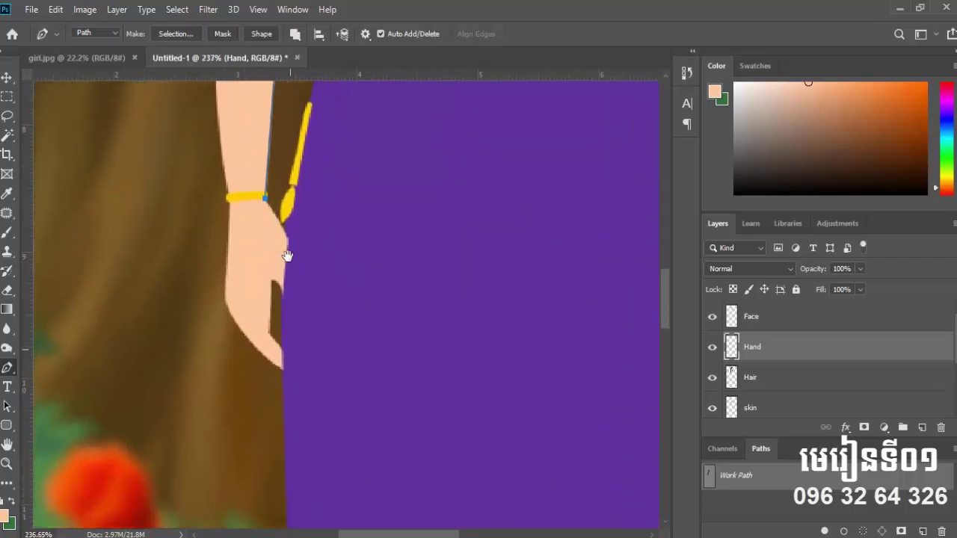
pyautogui.scroll(-1, 290, 239)
# Continue the path around the hand and fingertip and back up the arm's outer edge
pyautogui.click(287, 228)
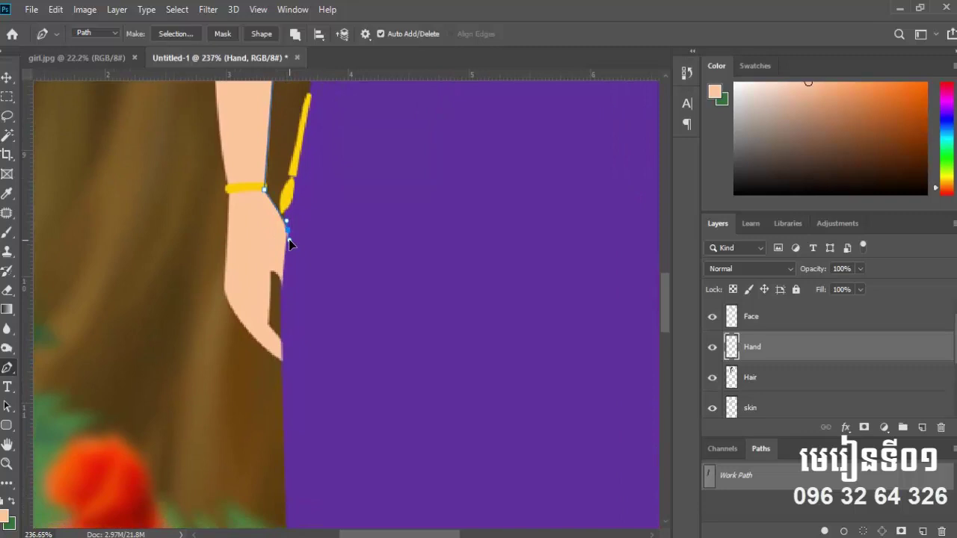
pyautogui.moveTo(291, 305); pyautogui.dragTo(288, 334)
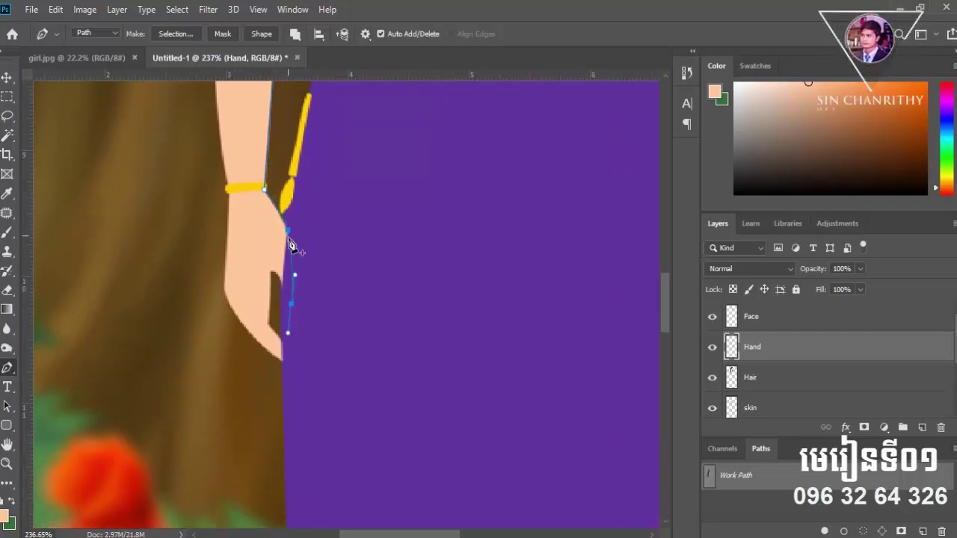
pyautogui.keyDown('alt'); pyautogui.click(292, 305); pyautogui.keyUp('alt')
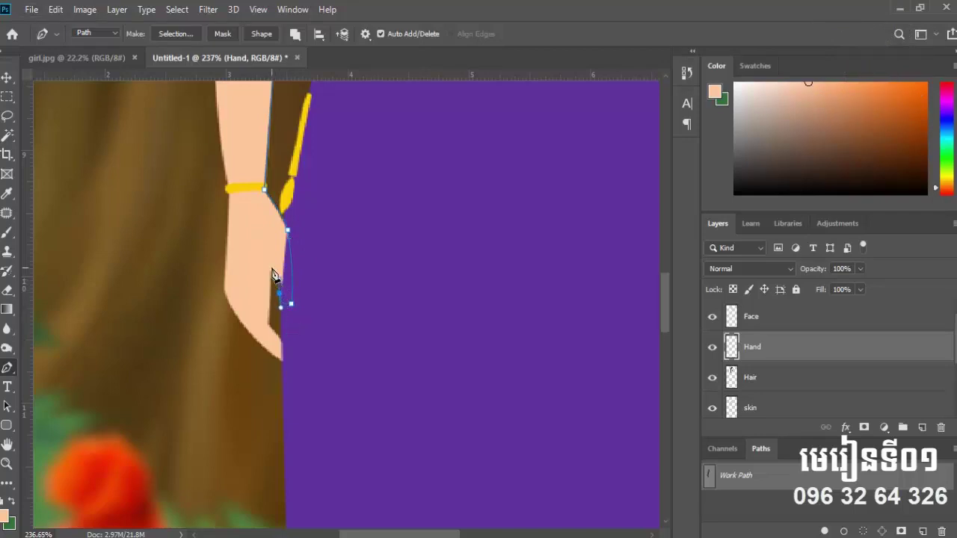
pyautogui.moveTo(272, 274); pyautogui.dragTo(266, 324)
pyautogui.click(288, 356)
pyautogui.moveTo(254, 335); pyautogui.dragTo(241, 321)
pyautogui.click(224, 287)
pyautogui.moveTo(230, 204)
pyautogui.mouseDown()
pyautogui.moveTo(267, 292)
pyautogui.moveTo(273, 432)
pyautogui.mouseUp()
pyautogui.moveTo(258, 310); pyautogui.dragTo(257, 292)
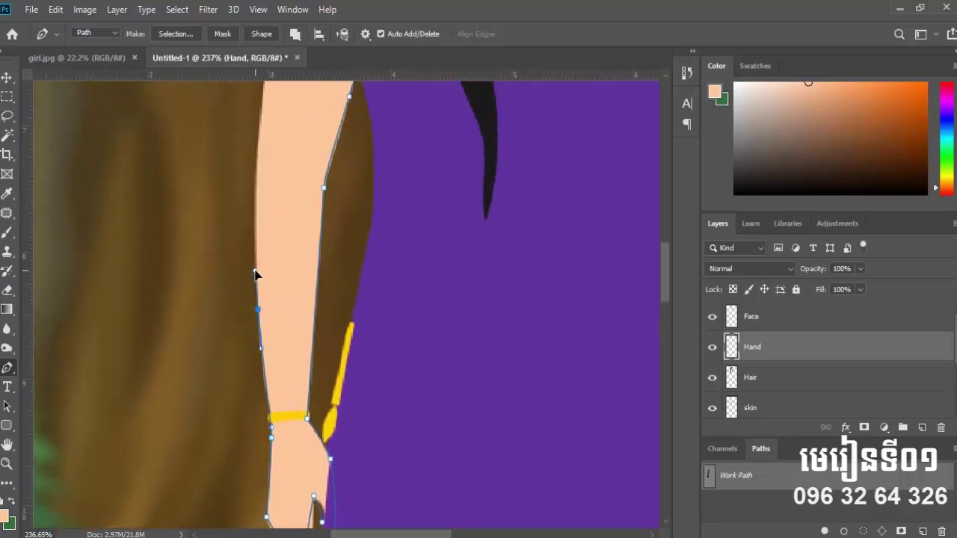
pyautogui.moveTo(263, 213); pyautogui.dragTo(266, 337)
pyautogui.moveTo(260, 270)
pyautogui.mouseDown()
pyautogui.moveTo(263, 254)
pyautogui.moveTo(259, 376)
pyautogui.mouseUp()
# Curve the path's top segment smoothly over the shoulder to finish the arm outline
pyautogui.moveTo(259, 150)
pyautogui.mouseDown()
pyautogui.moveTo(259, 376)
pyautogui.moveTo(258, 281)
pyautogui.mouseUp()
pyautogui.moveTo(278, 402); pyautogui.dragTo(256, 275)
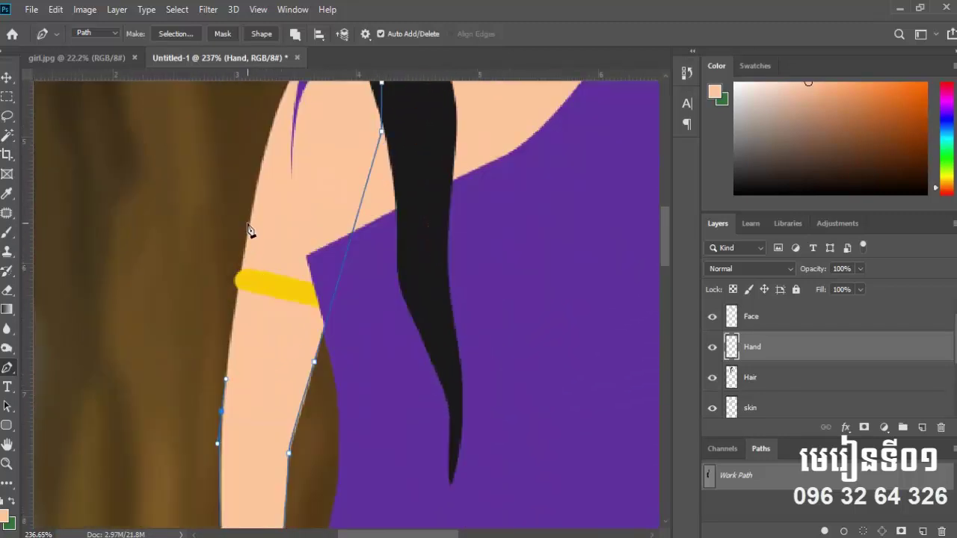
pyautogui.moveTo(259, 184); pyautogui.dragTo(238, 299)
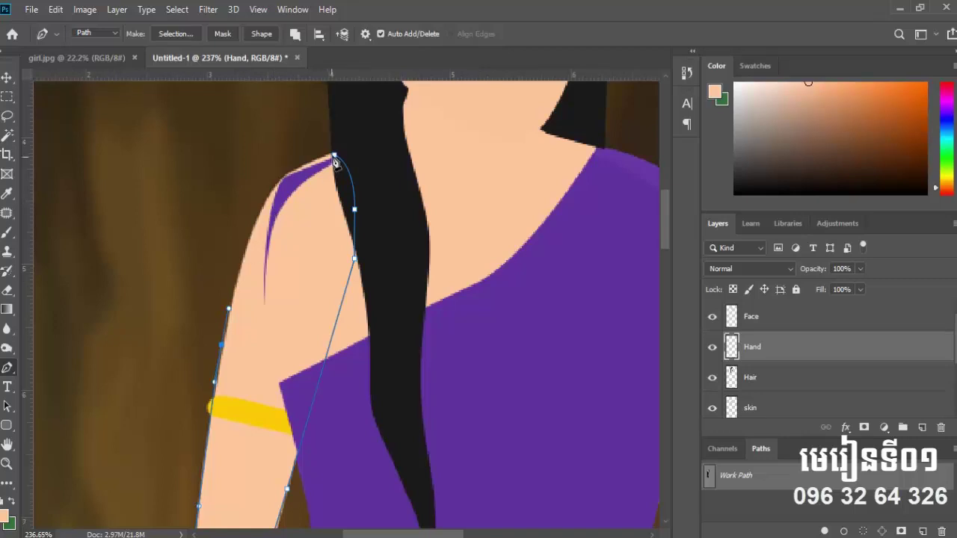
pyautogui.moveTo(334, 157); pyautogui.dragTo(424, 156)
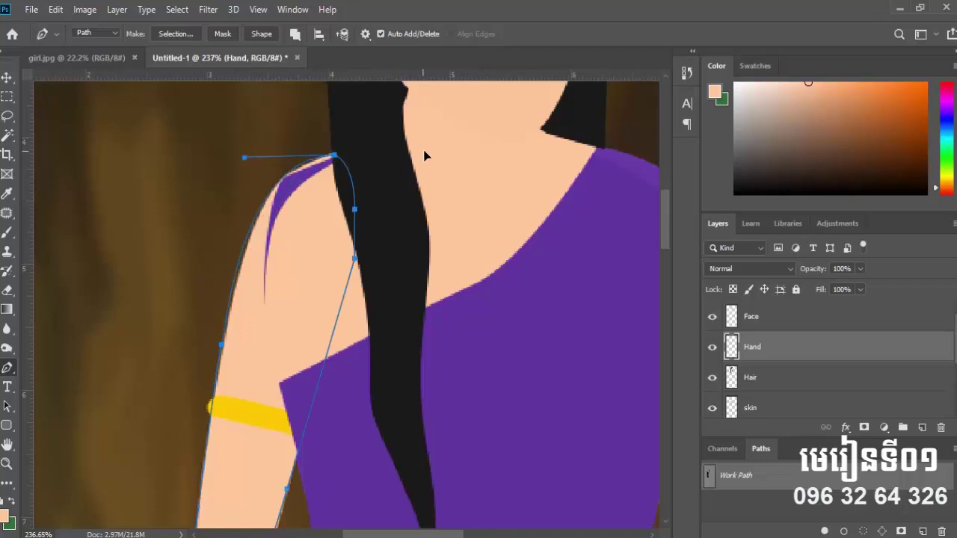
pyautogui.scroll(-2, 402, 246)
pyautogui.scroll(-2, 400, 246)
pyautogui.scroll(-1, 399, 245)
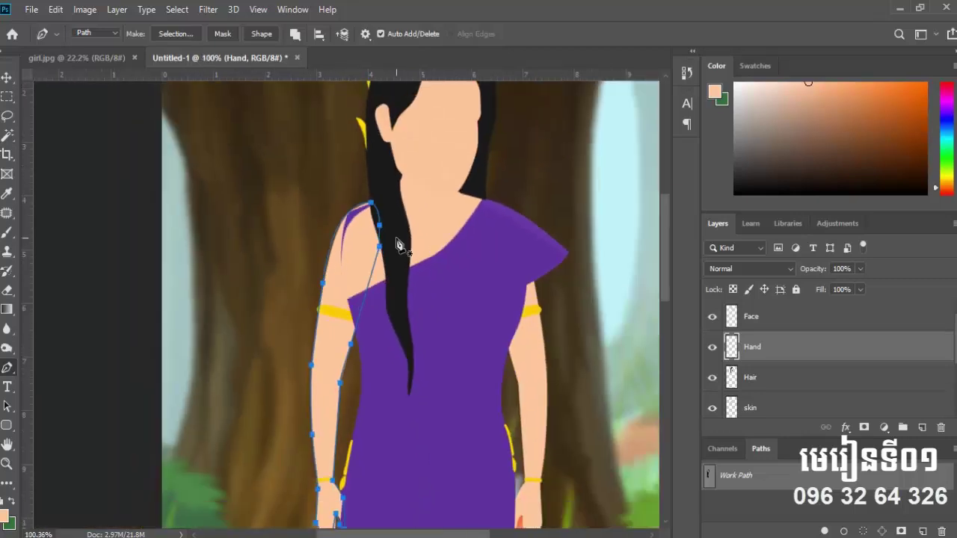
# Convert the arm path to a selection, fill it with skin colour, and deselect
pyautogui.hotkey('ctrl', 'Return')
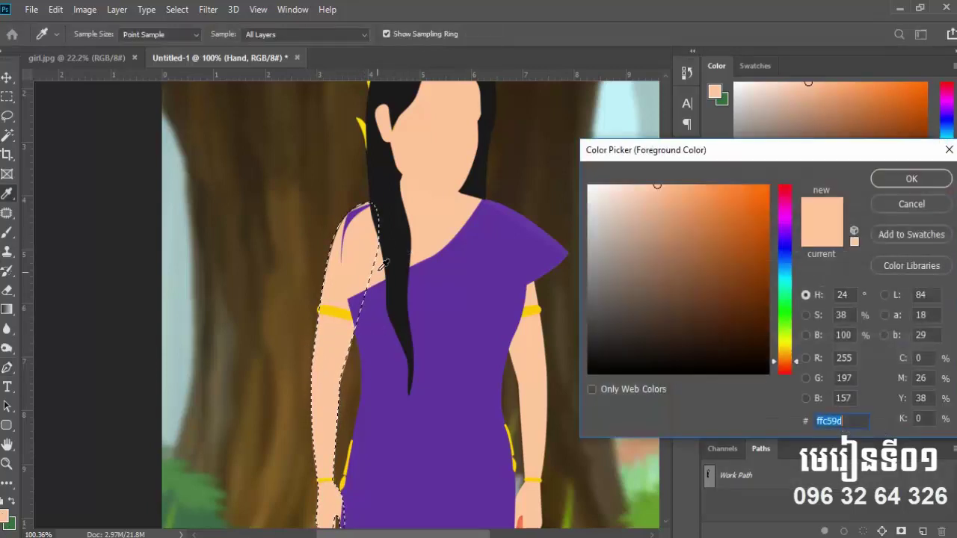
pyautogui.press('Return')
pyautogui.press('p')
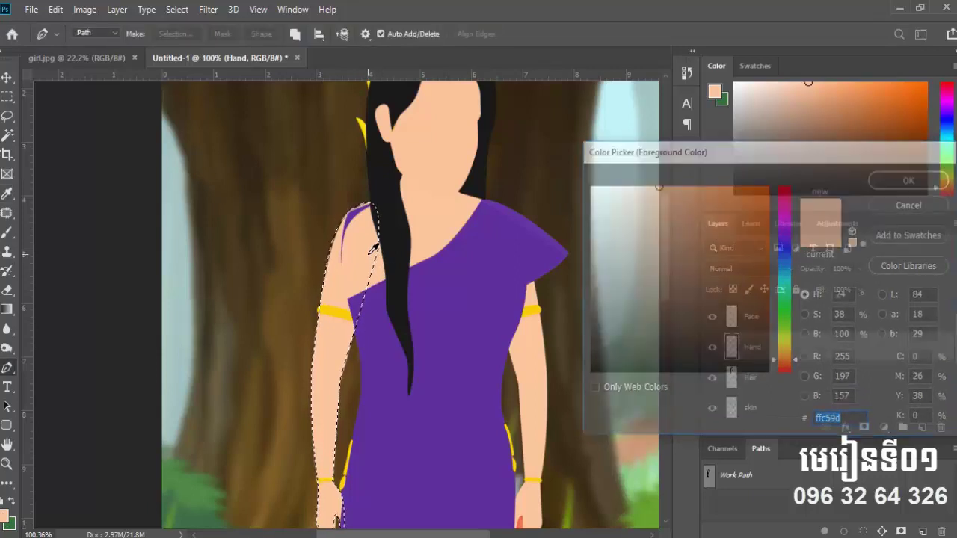
pyautogui.hotkey('alt', 'BackSpace')
pyautogui.hotkey('ctrl', 'd')
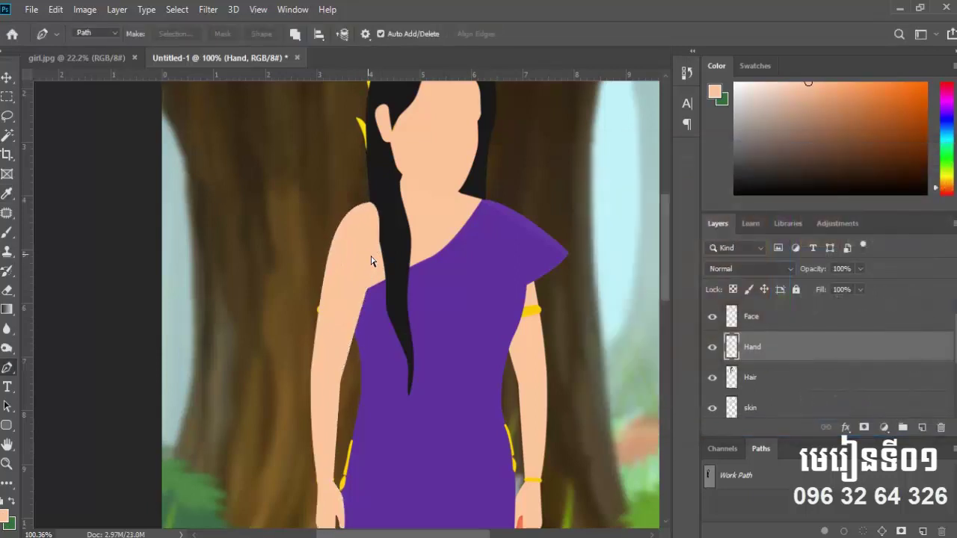
# Move the Hand layer below the Hair layer so the hair falls over the arm
pyautogui.click(6, 78)
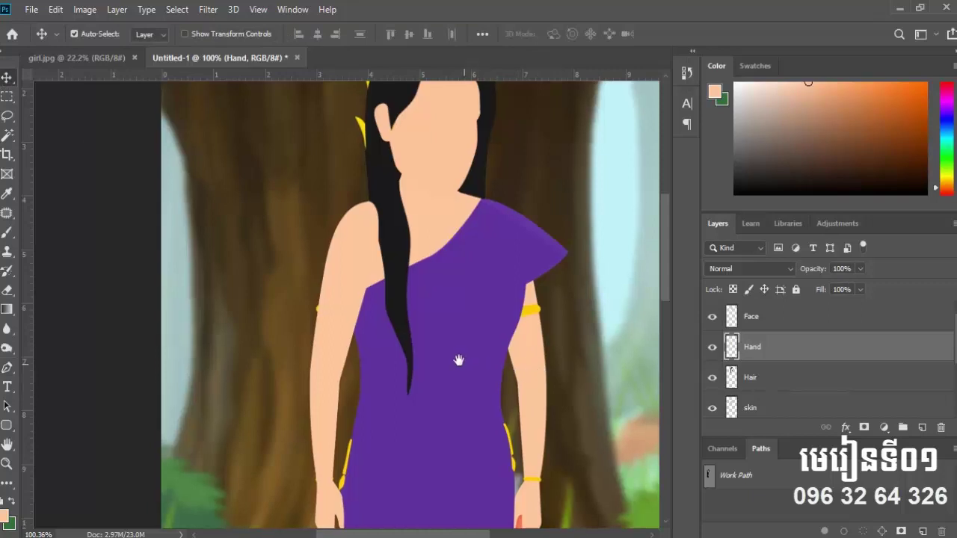
pyautogui.moveTo(454, 357); pyautogui.dragTo(412, 320)
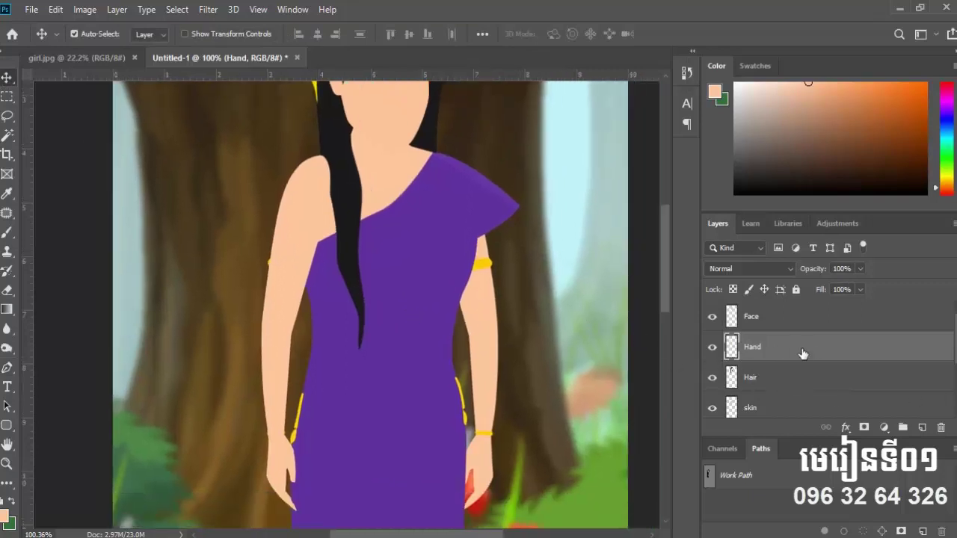
pyautogui.moveTo(787, 350); pyautogui.dragTo(783, 380)
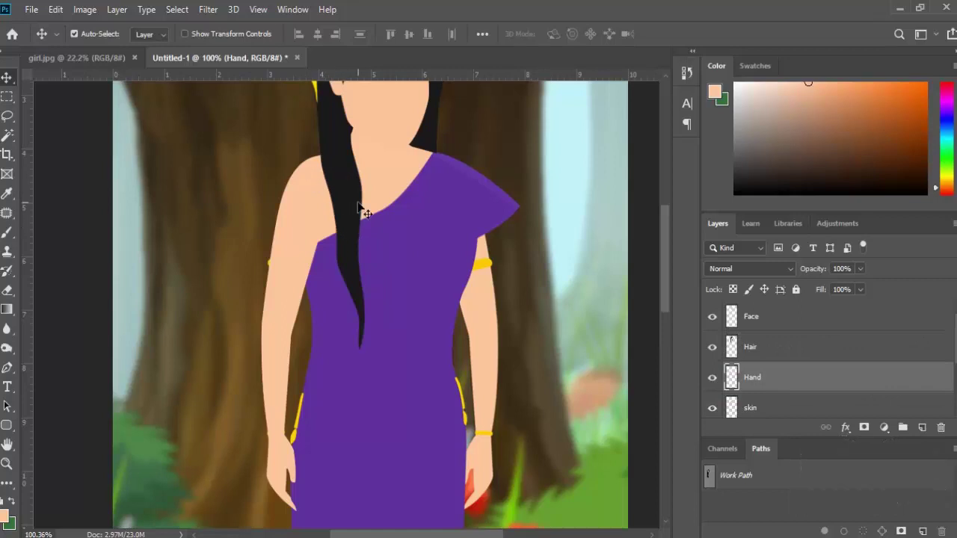
pyautogui.moveTo(378, 260); pyautogui.dragTo(336, 282)
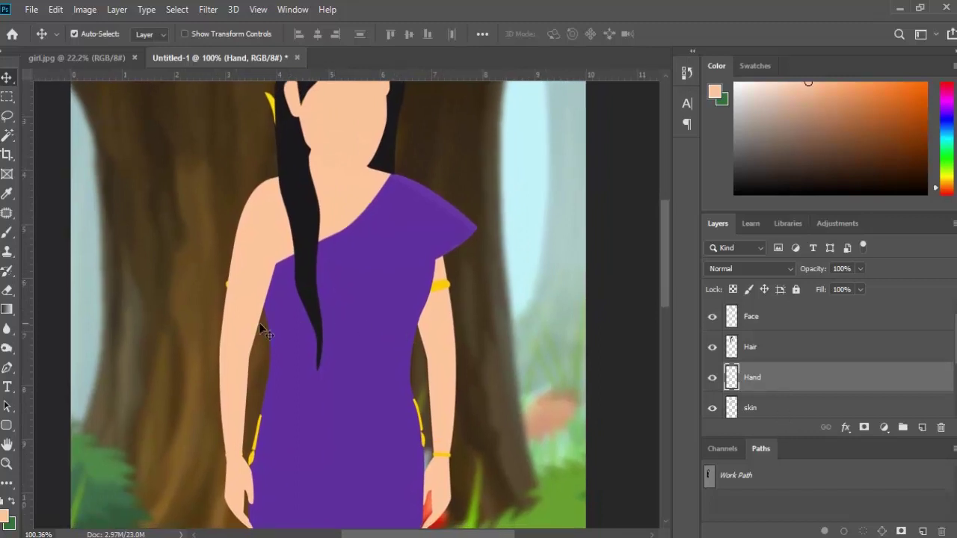
# Select the Hand layer and Alt-drag a copy of the arm to the right side
pyautogui.rightClick(243, 297)
pyautogui.click(269, 305)
pyautogui.moveTo(246, 301); pyautogui.dragTo(475, 315)
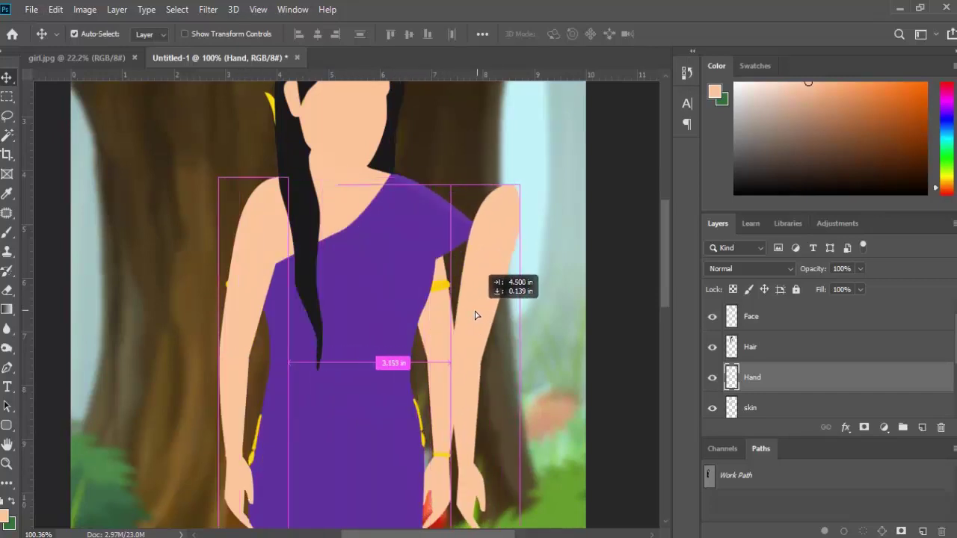
pyautogui.moveTo(475, 315)
pyautogui.mouseDown()
pyautogui.moveTo(475, 327)
pyautogui.moveTo(497, 303)
pyautogui.mouseUp()
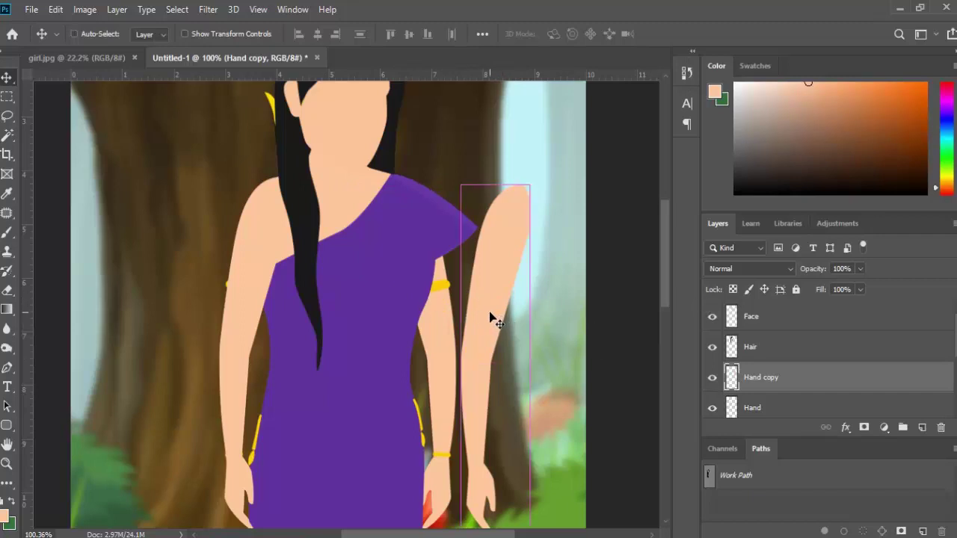
# Flip the copied arm horizontally and position and angle it at the right shoulder
pyautogui.hotkey('ctrl', 't')
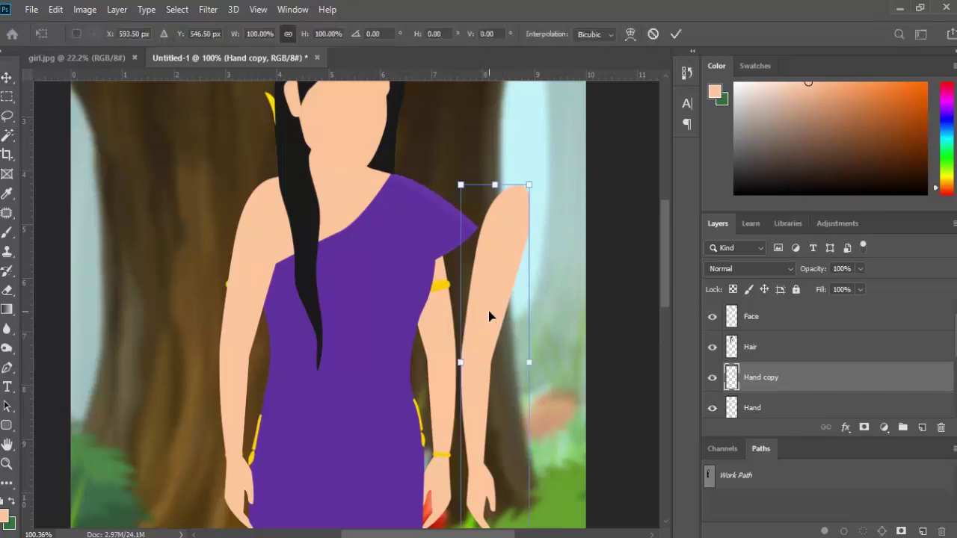
pyautogui.rightClick(488, 311)
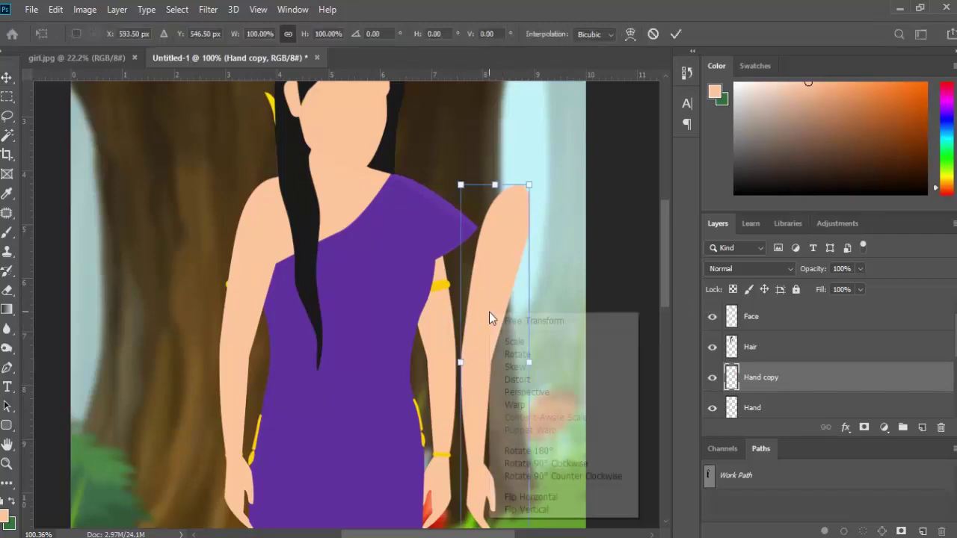
pyautogui.click(549, 499)
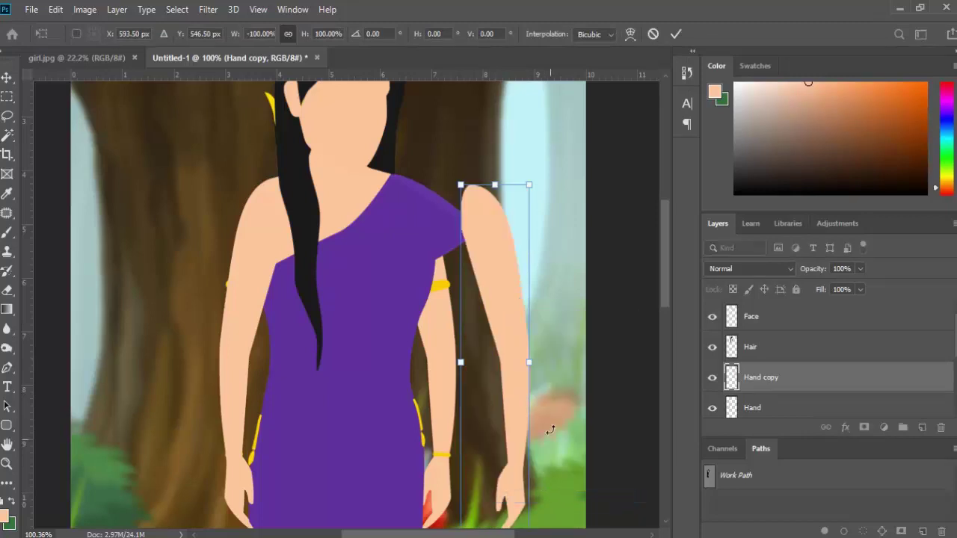
pyautogui.moveTo(513, 321); pyautogui.dragTo(455, 312)
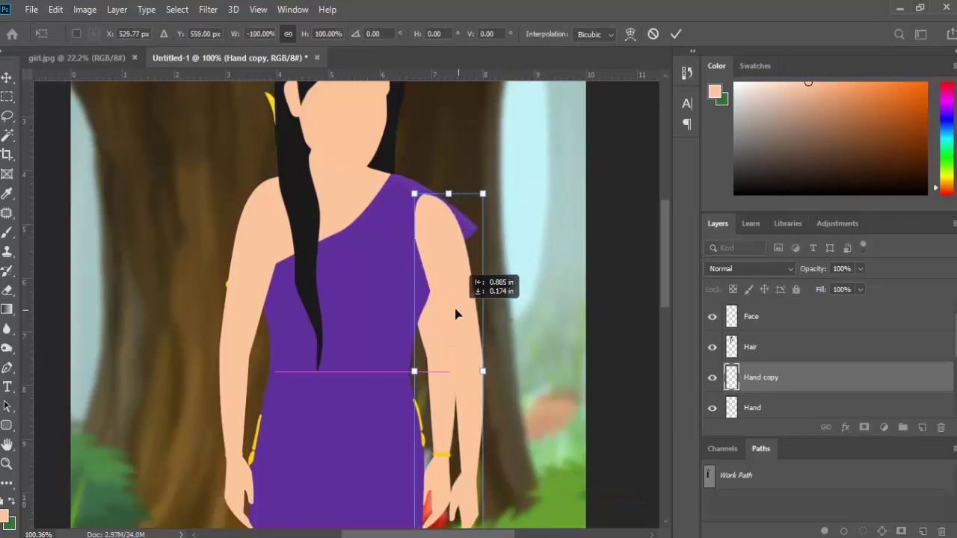
pyautogui.moveTo(524, 220); pyautogui.dragTo(486, 255)
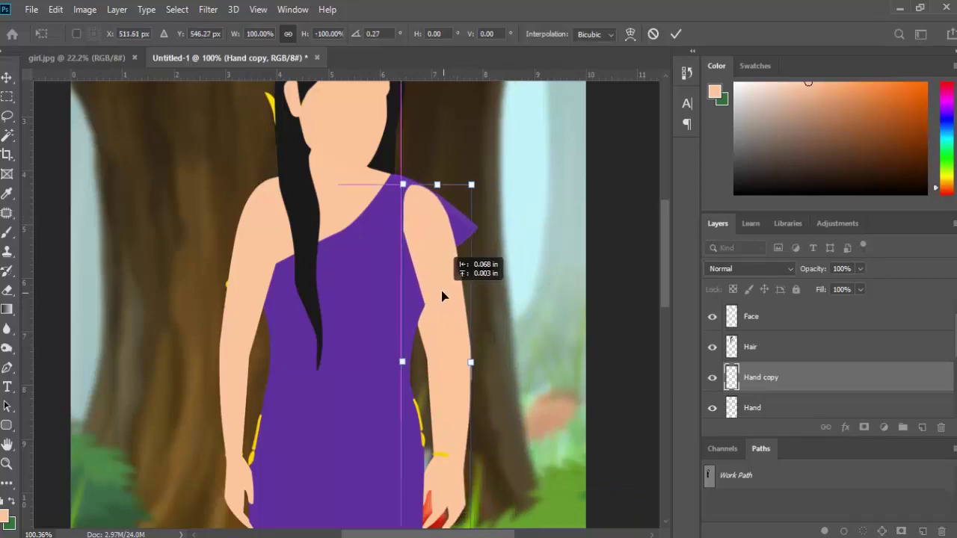
pyautogui.moveTo(447, 297); pyautogui.dragTo(442, 292)
pyautogui.press('Return')
# Move the Hand copy layer below the body layer, just above Layer 1
pyautogui.scroll(-1, 844, 402)
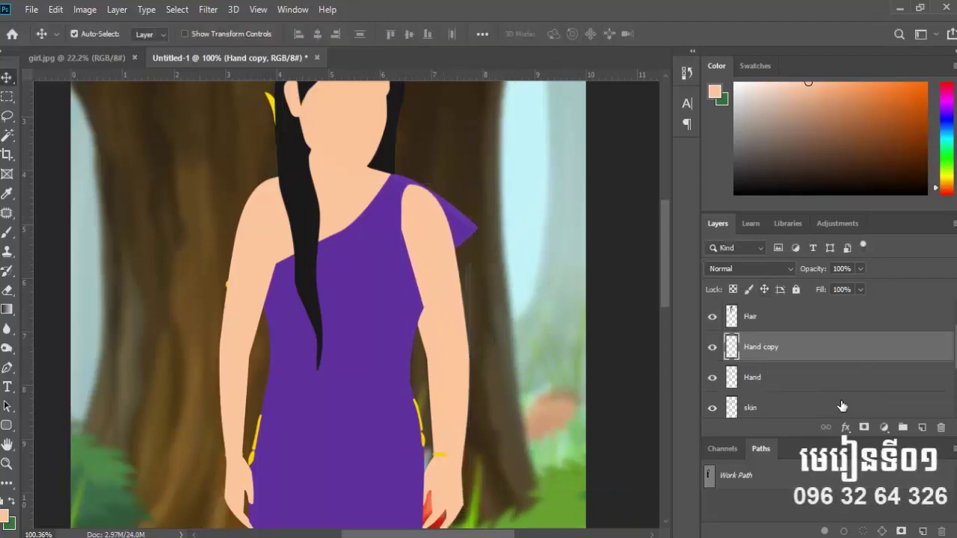
pyautogui.scroll(-1, 801, 332)
pyautogui.moveTo(800, 326); pyautogui.dragTo(793, 428)
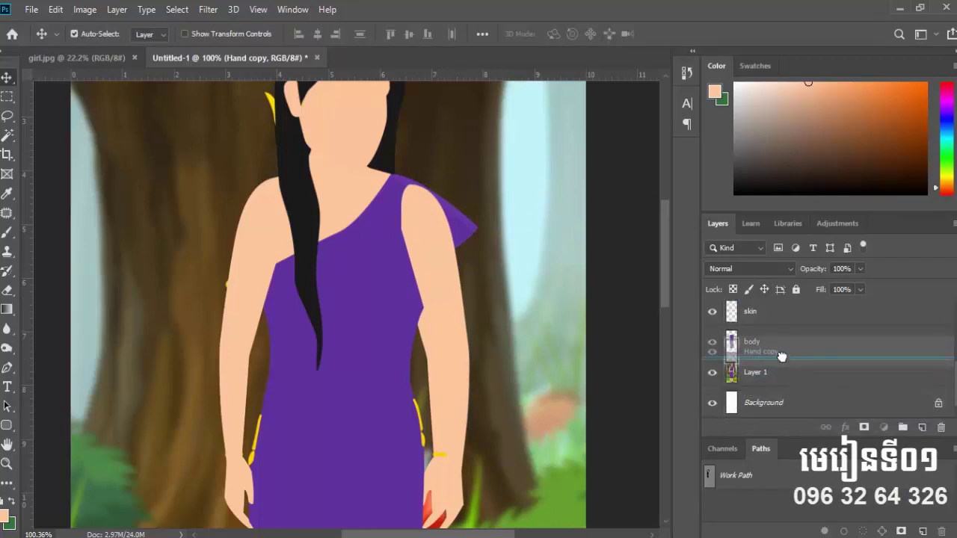
pyautogui.moveTo(794, 427); pyautogui.dragTo(740, 348)
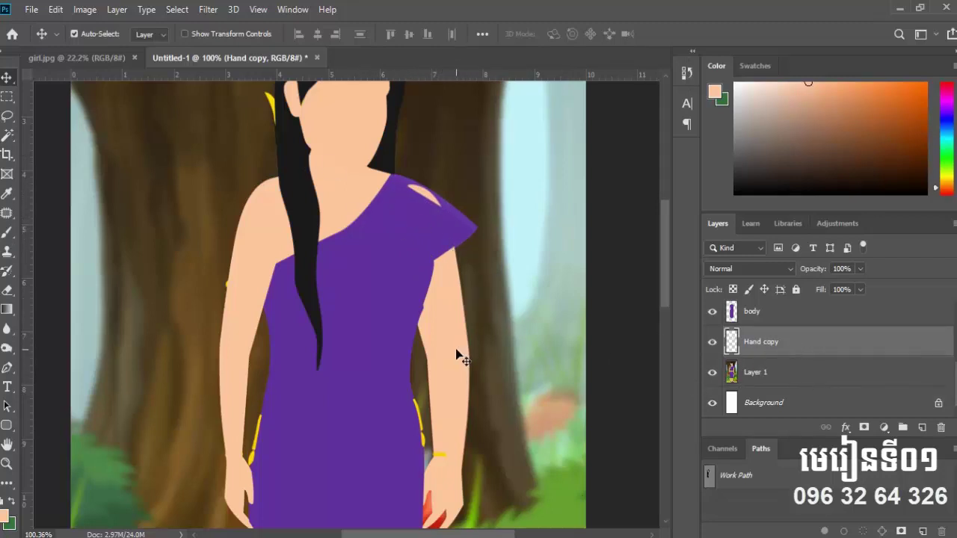
# Nudge the right arm into place under the dress sleeve and select the body layer
pyautogui.moveTo(455, 352); pyautogui.dragTo(446, 355)
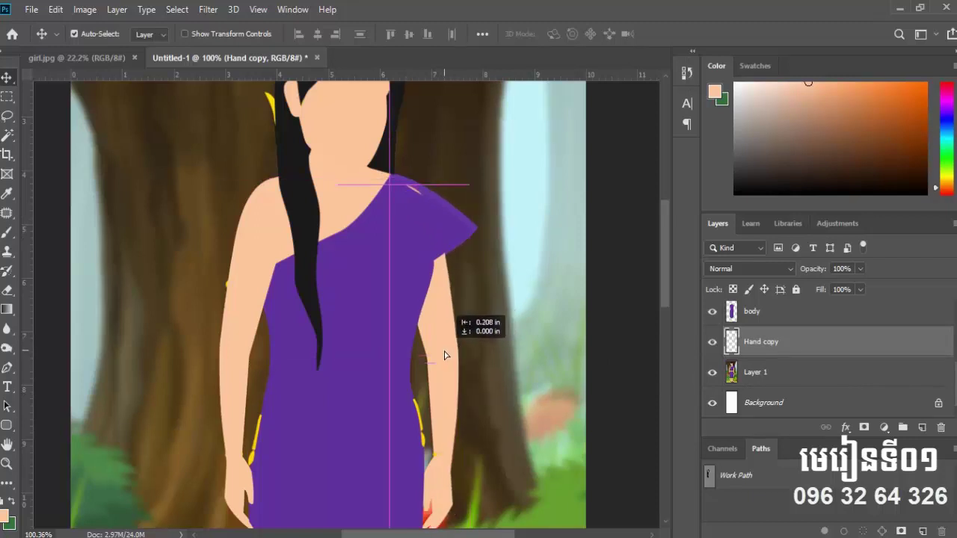
pyautogui.moveTo(445, 355); pyautogui.dragTo(442, 349)
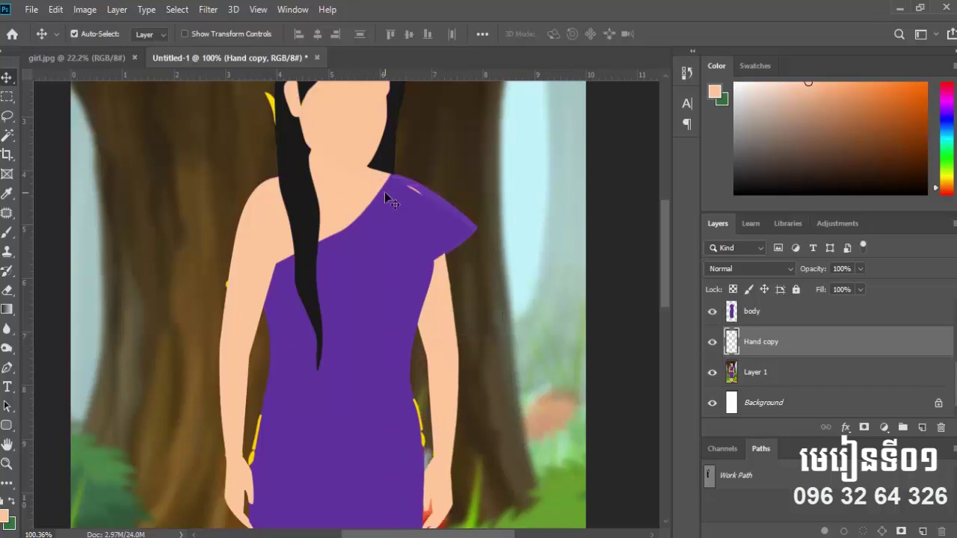
pyautogui.rightClick(414, 219)
pyautogui.click(430, 222)
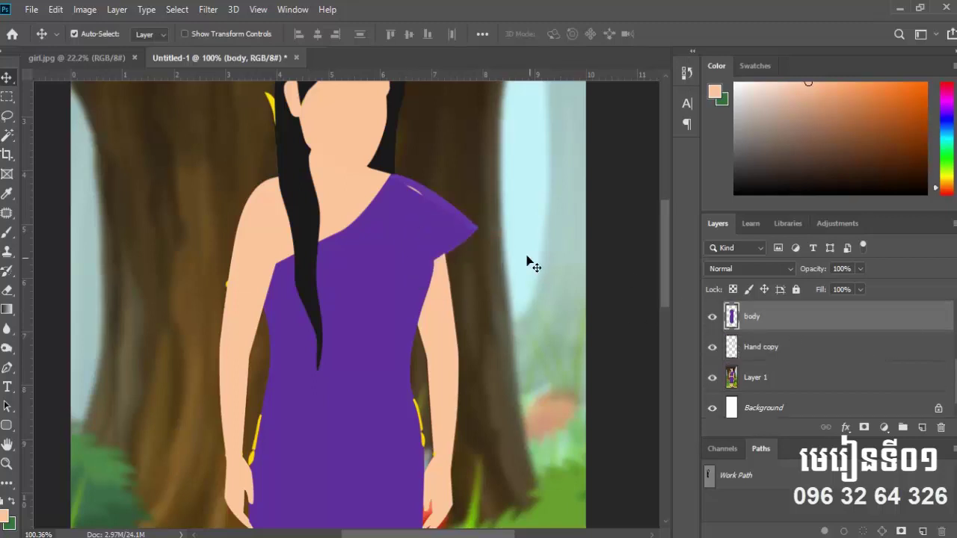
pyautogui.scroll(3, 475, 216)
pyautogui.moveTo(427, 235); pyautogui.dragTo(494, 292)
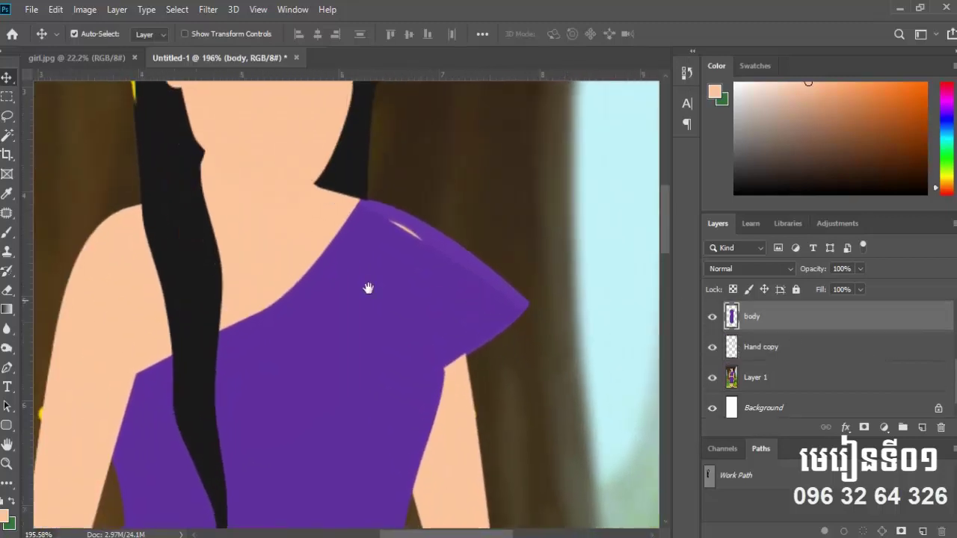
pyautogui.moveTo(394, 323); pyautogui.dragTo(402, 281)
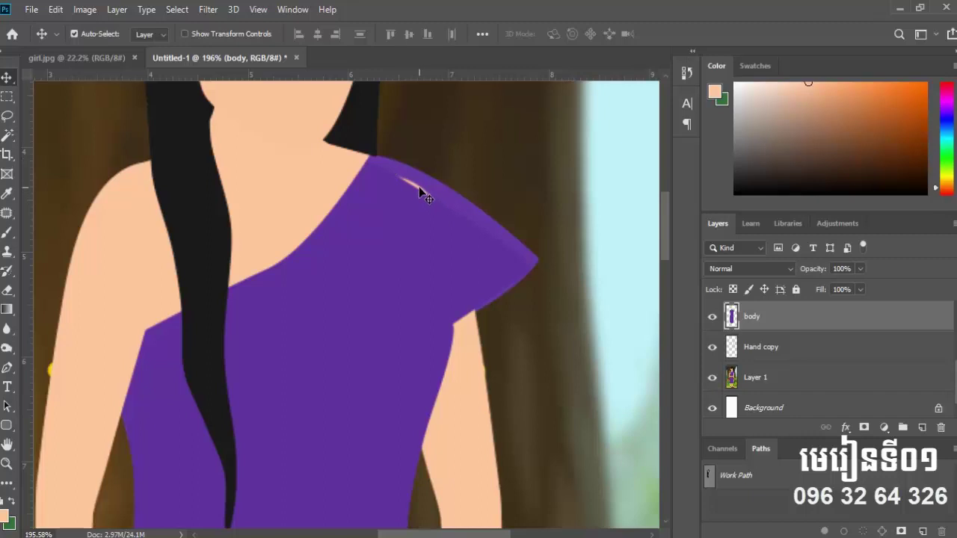
pyautogui.scroll(-5, 411, 192)
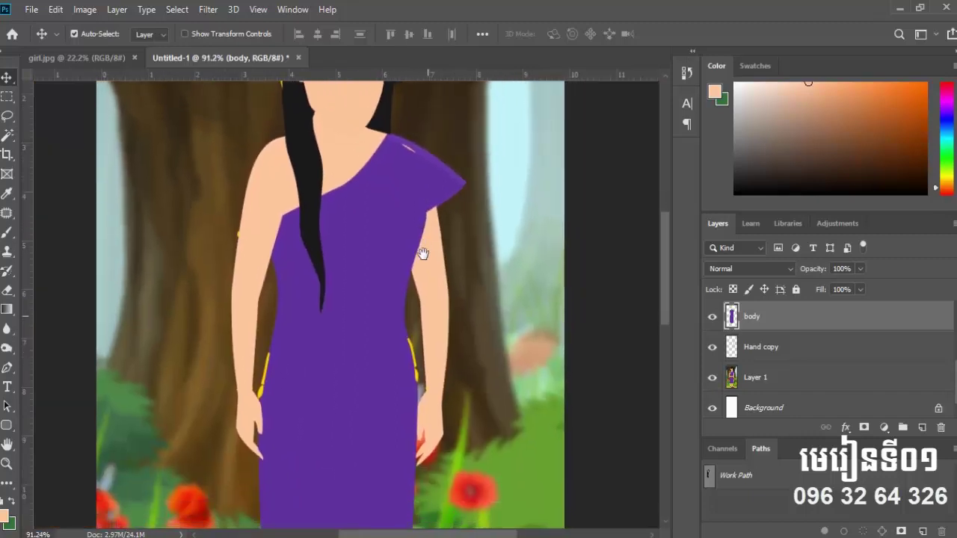
pyautogui.scroll(-2, 424, 258)
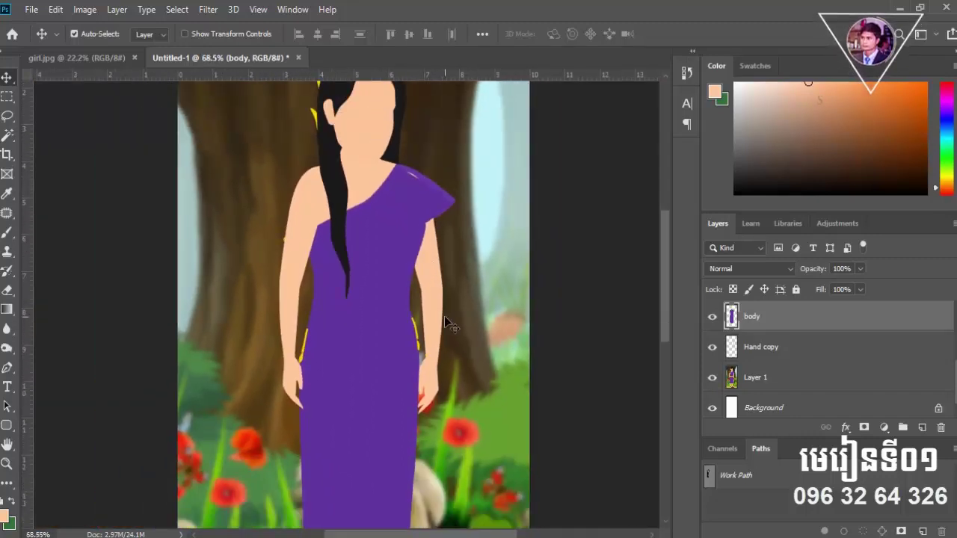
pyautogui.scroll(-1, 434, 293)
pyautogui.moveTo(440, 299); pyautogui.dragTo(433, 273)
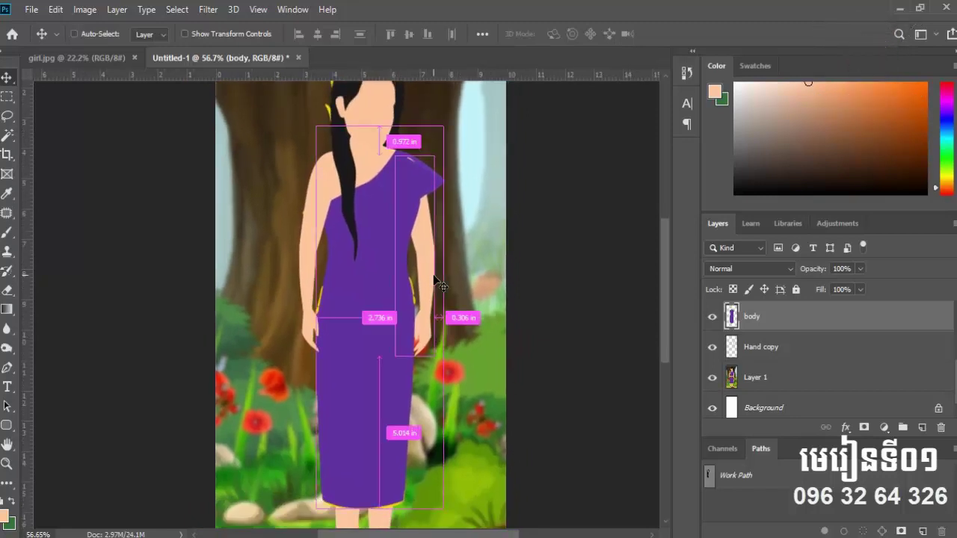
pyautogui.scroll(-1, 427, 327)
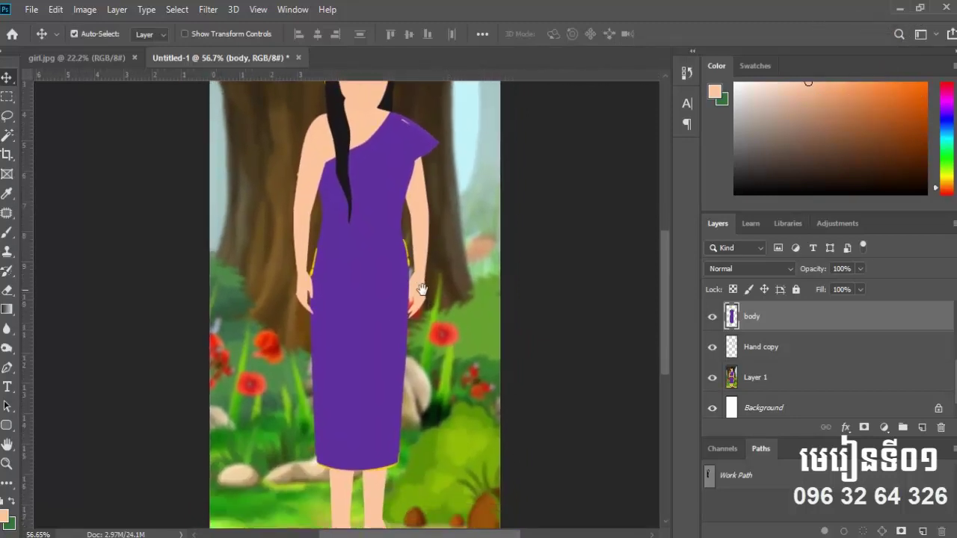
pyautogui.scroll(-1, 422, 299)
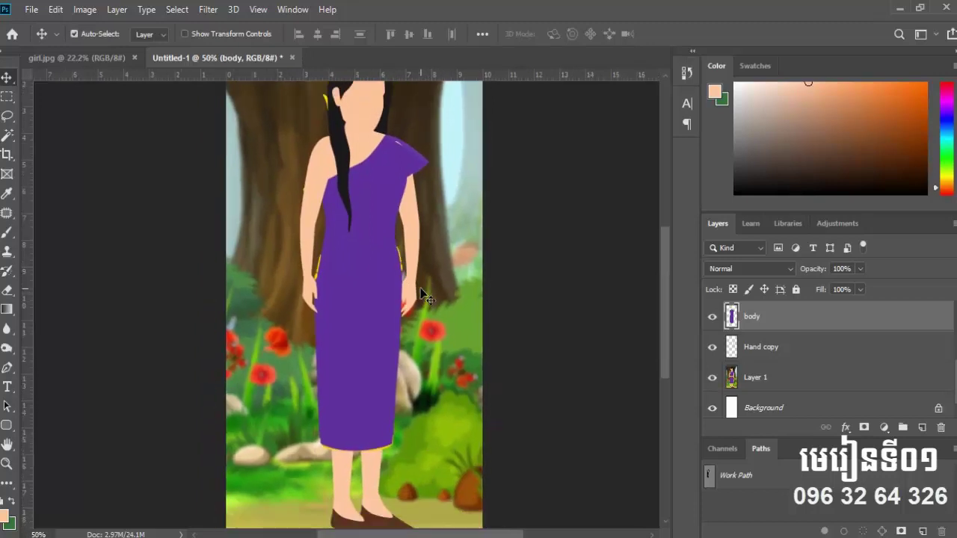
pyautogui.scroll(-1, 421, 293)
pyautogui.scroll(1, 418, 284)
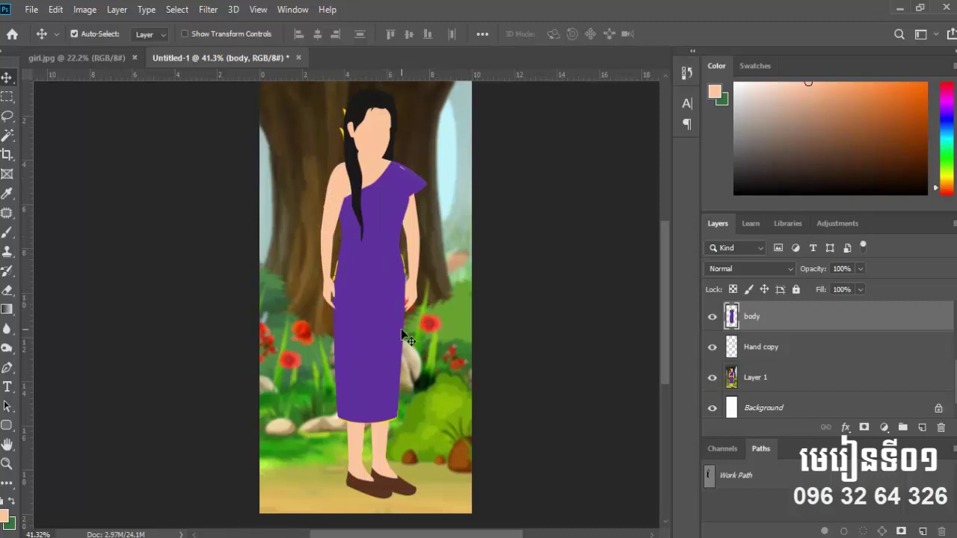
# Center the legs in view and add a new layer above body named 'Leg'
pyautogui.scroll(2, 403, 336)
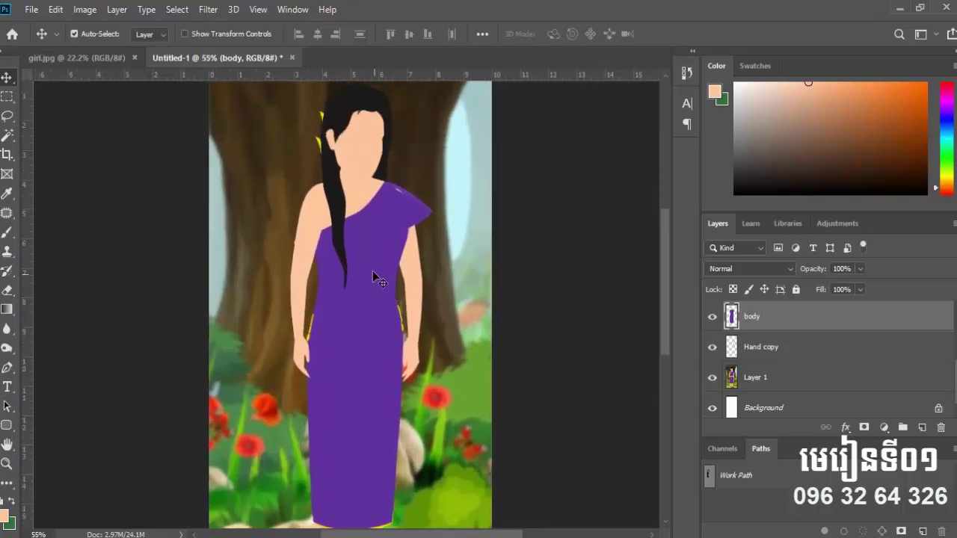
pyautogui.scroll(3, 378, 273)
pyautogui.scroll(2, 407, 292)
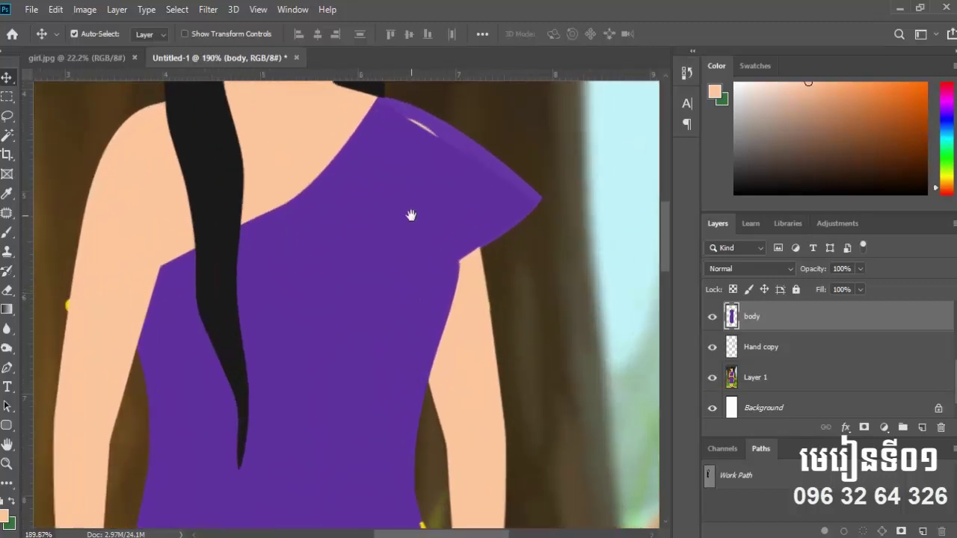
pyautogui.scroll(2, 393, 307)
pyautogui.scroll(-2, 393, 310)
pyautogui.scroll(-3, 386, 240)
pyautogui.scroll(-3, 389, 313)
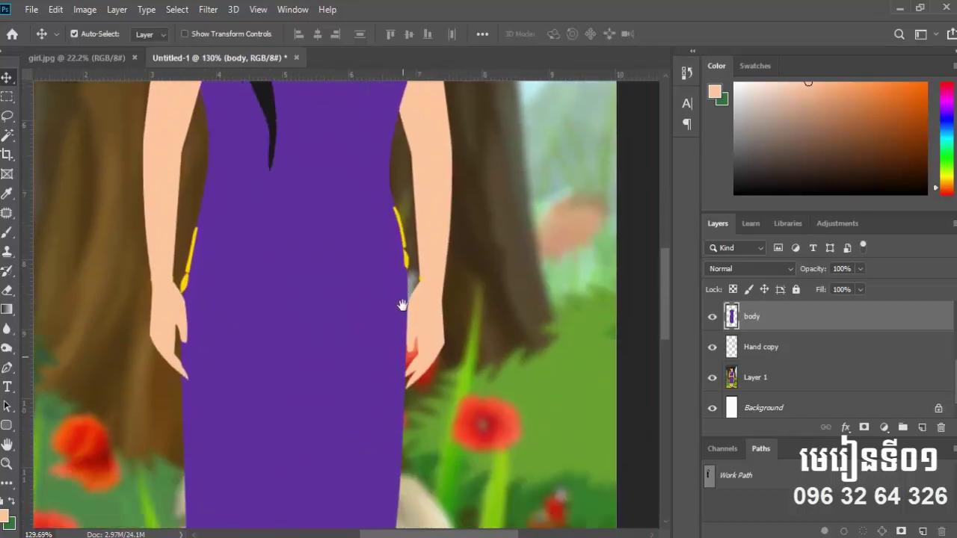
pyautogui.scroll(-1, 366, 337)
pyautogui.scroll(-3, 344, 336)
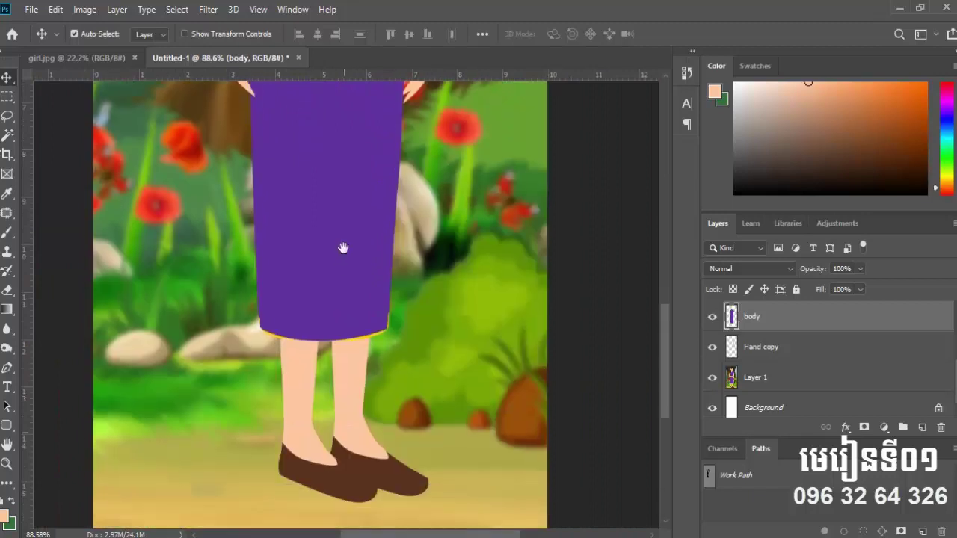
pyautogui.scroll(-2, 333, 314)
pyautogui.moveTo(326, 376); pyautogui.dragTo(324, 312)
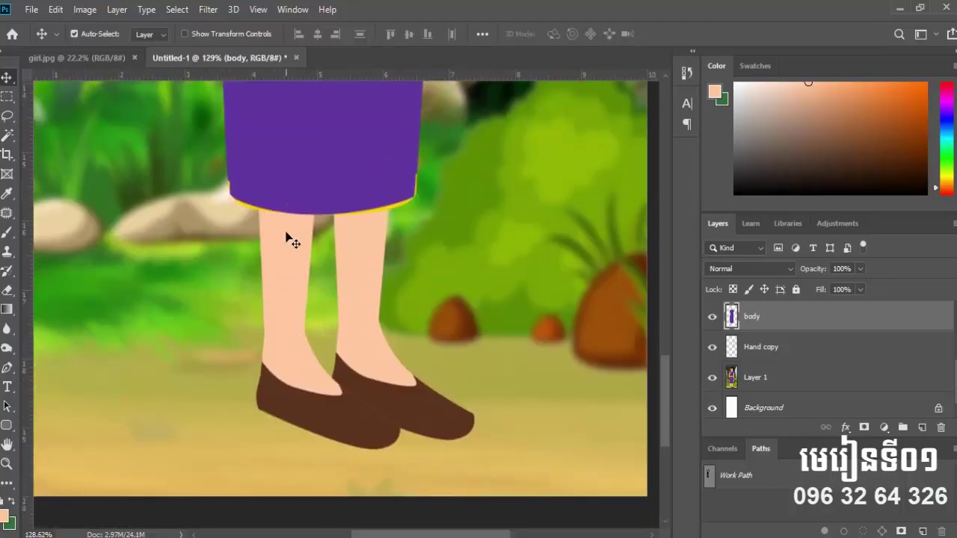
pyautogui.click(922, 427)
pyautogui.doubleClick(755, 316)
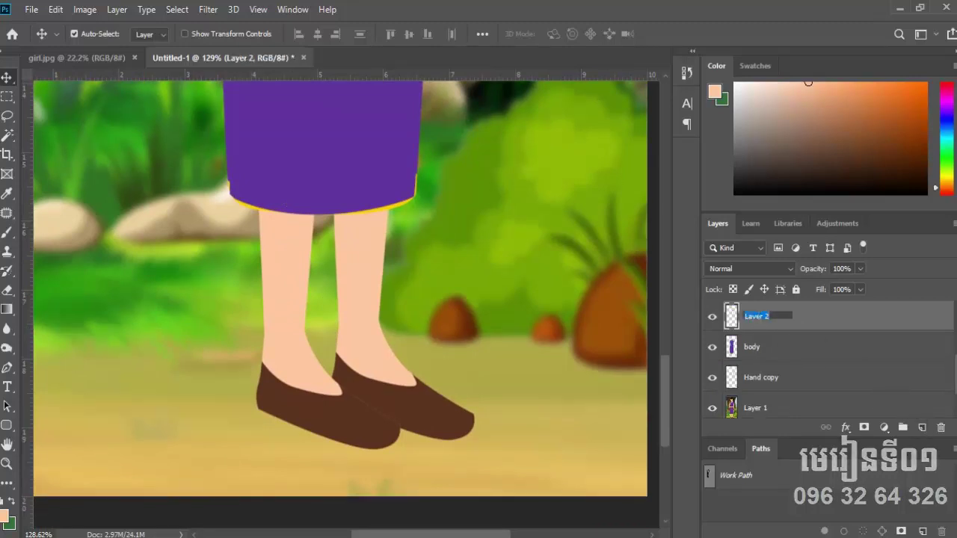
pyautogui.write('Leg')
pyautogui.press('Return')
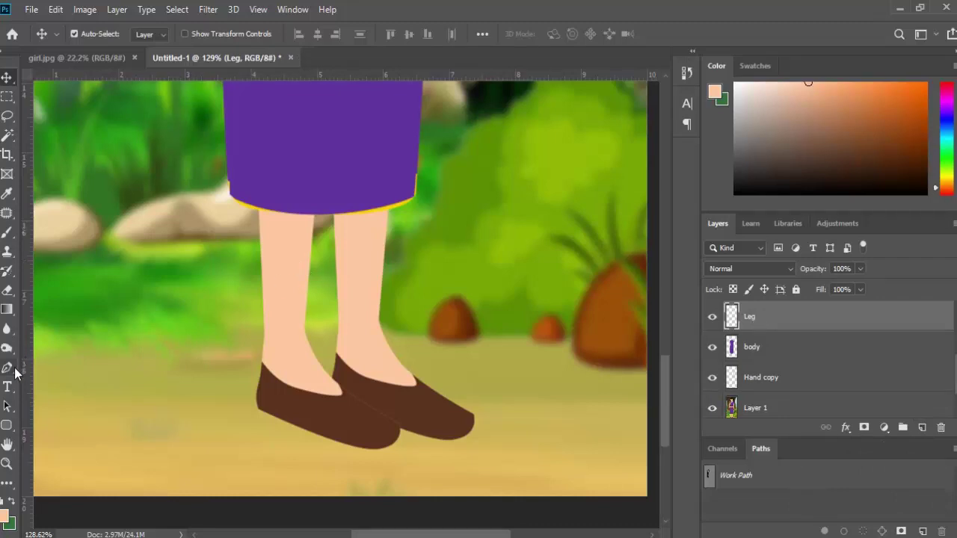
# Trace a Pen path from the dress hem down the left leg, around the shoe, and back up
pyautogui.click(8, 371)
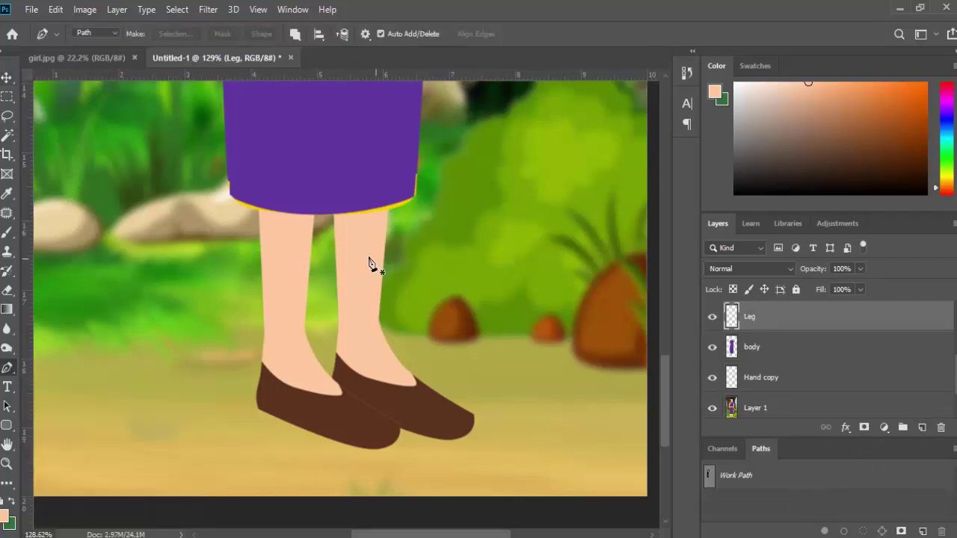
pyautogui.keyDown('alt'); pyautogui.scroll(2, 316, 229); pyautogui.keyUp('alt')
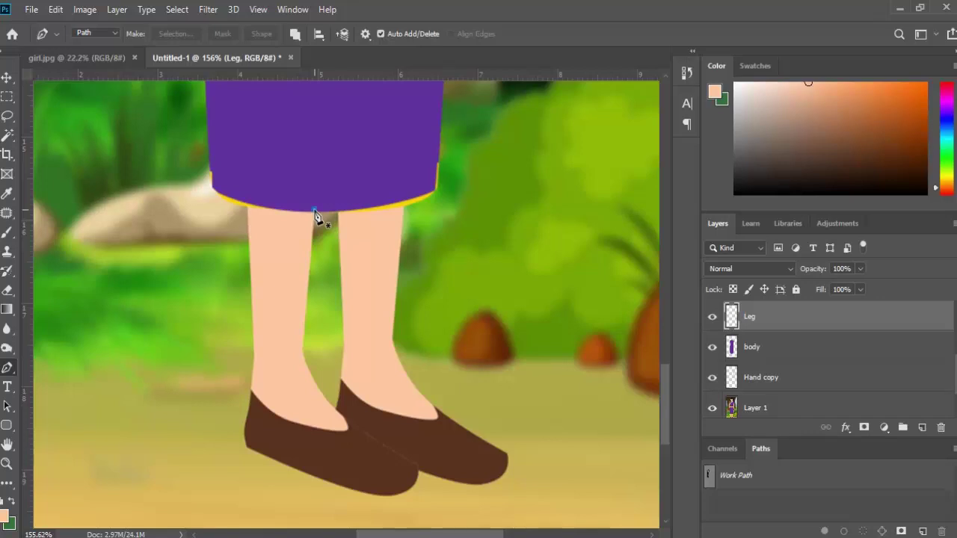
pyautogui.click(314, 211)
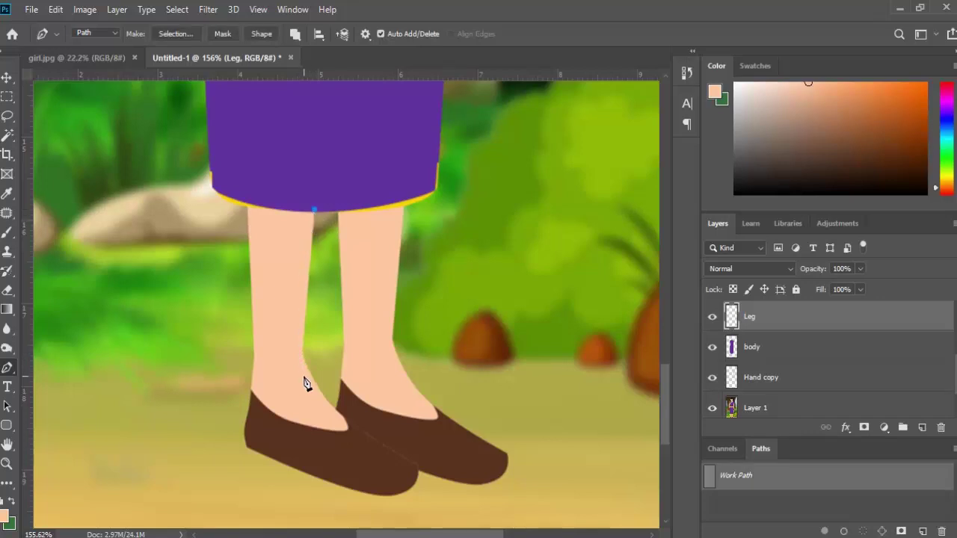
pyautogui.moveTo(307, 384); pyautogui.dragTo(319, 400)
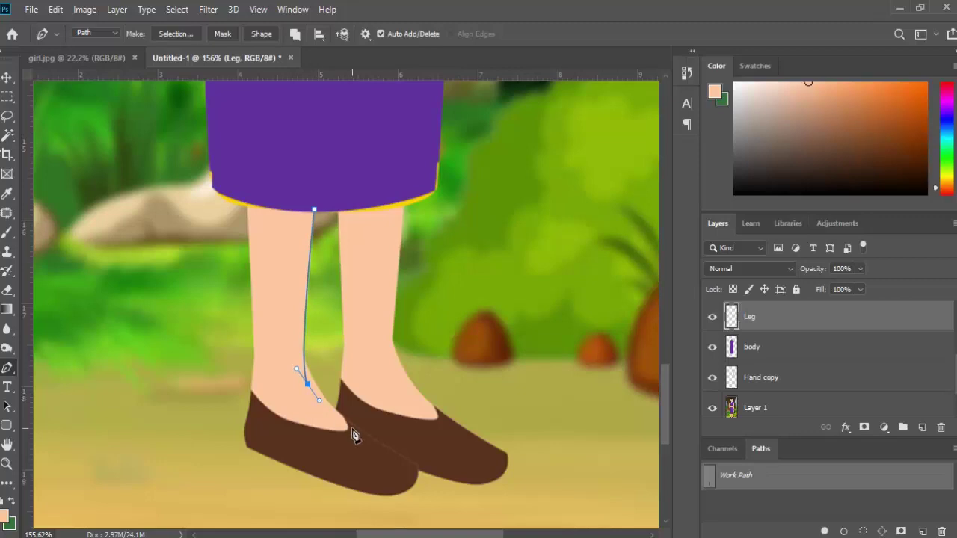
pyautogui.moveTo(361, 433); pyautogui.dragTo(383, 446)
pyautogui.moveTo(379, 495); pyautogui.dragTo(337, 491)
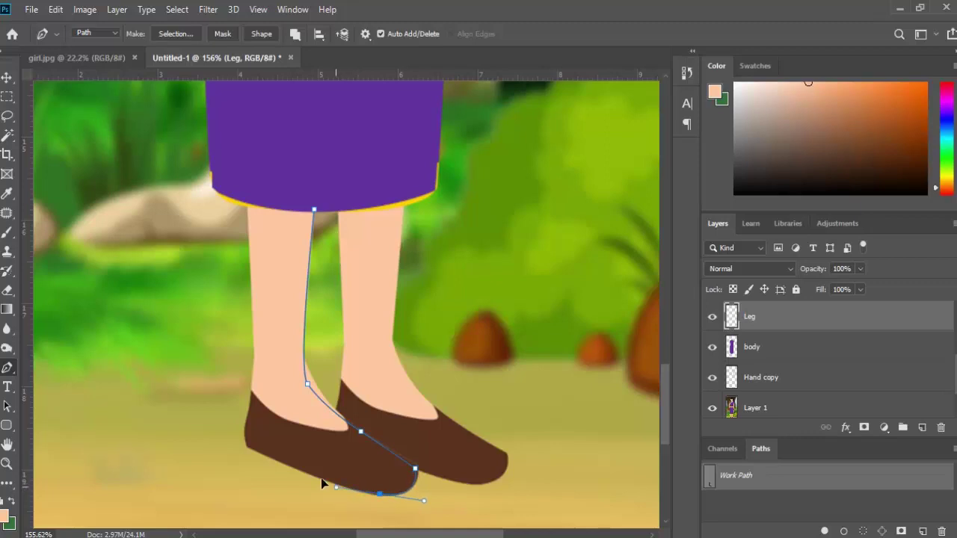
pyautogui.click(256, 453)
pyautogui.moveTo(250, 450); pyautogui.dragTo(244, 442)
pyautogui.click(252, 382)
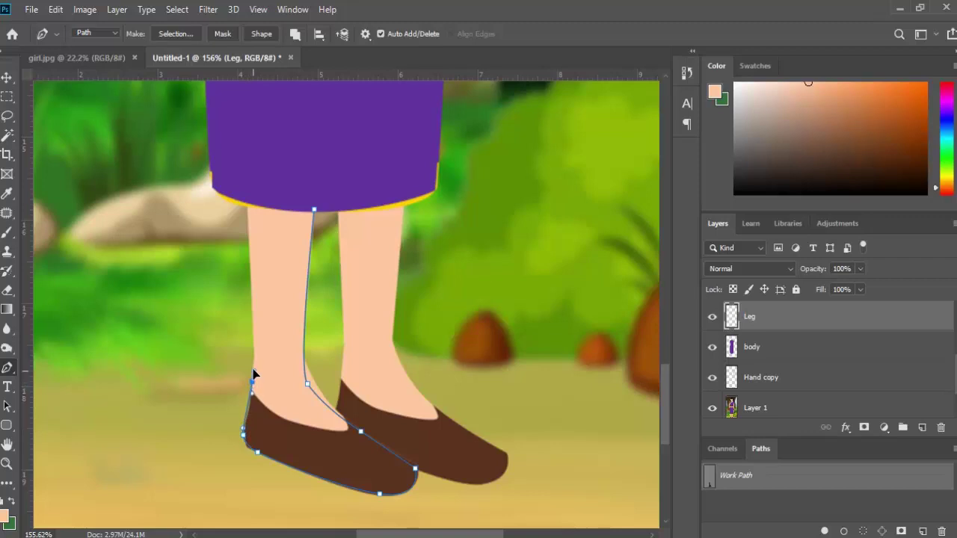
pyautogui.click(244, 193)
pyautogui.moveTo(291, 149); pyautogui.dragTo(297, 149)
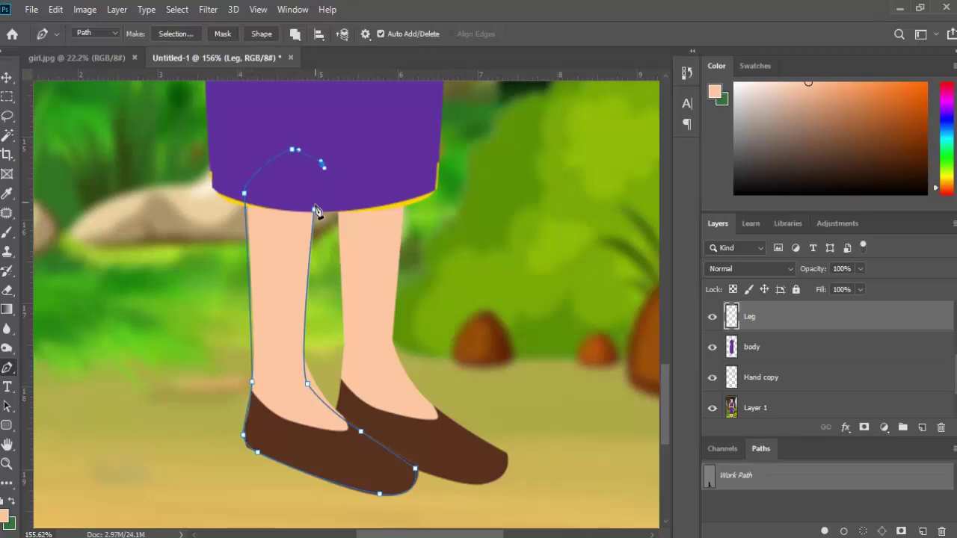
# Load the leg path as a selection, fill it with skin colour, and deselect
pyautogui.hotkey('ctrl', 'Return')
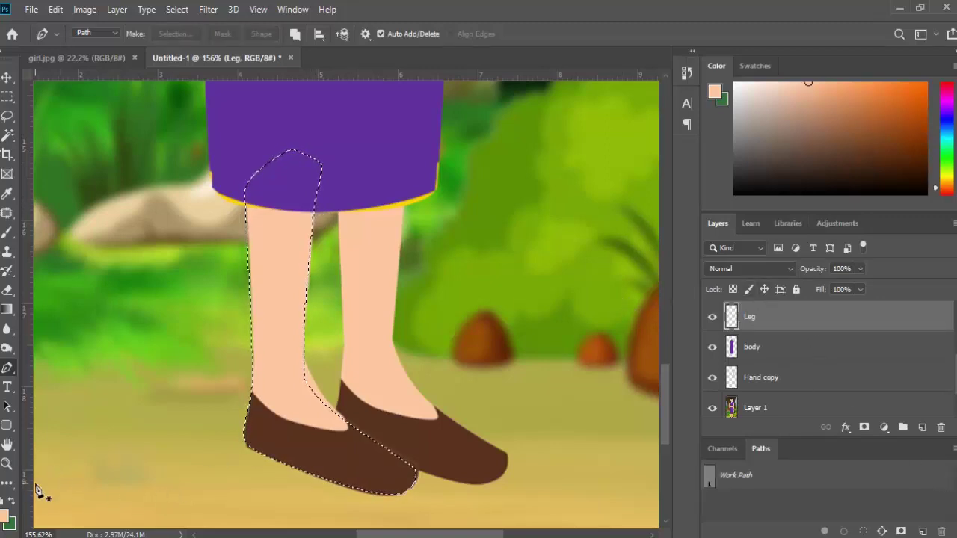
pyautogui.hotkey('alt', 'BackSpace')
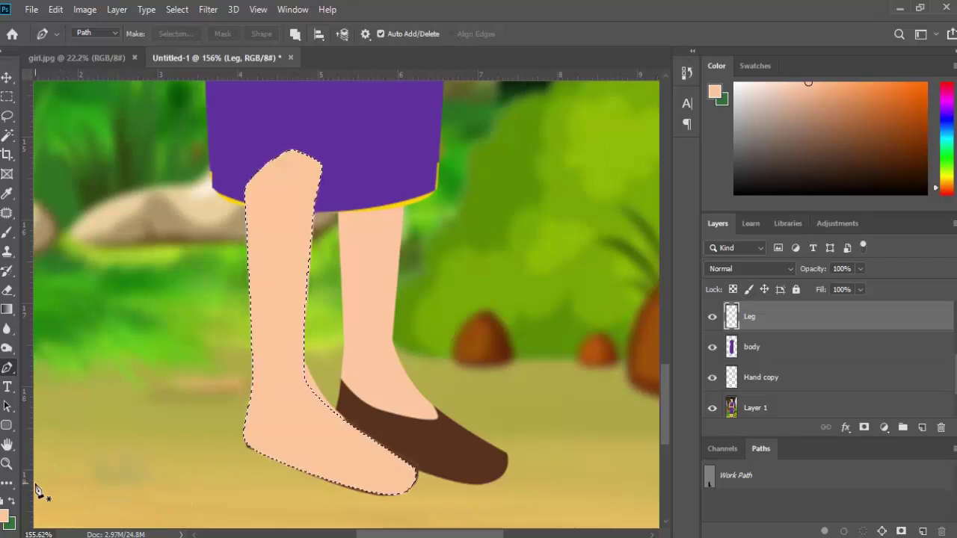
pyautogui.hotkey('ctrl', 'd')
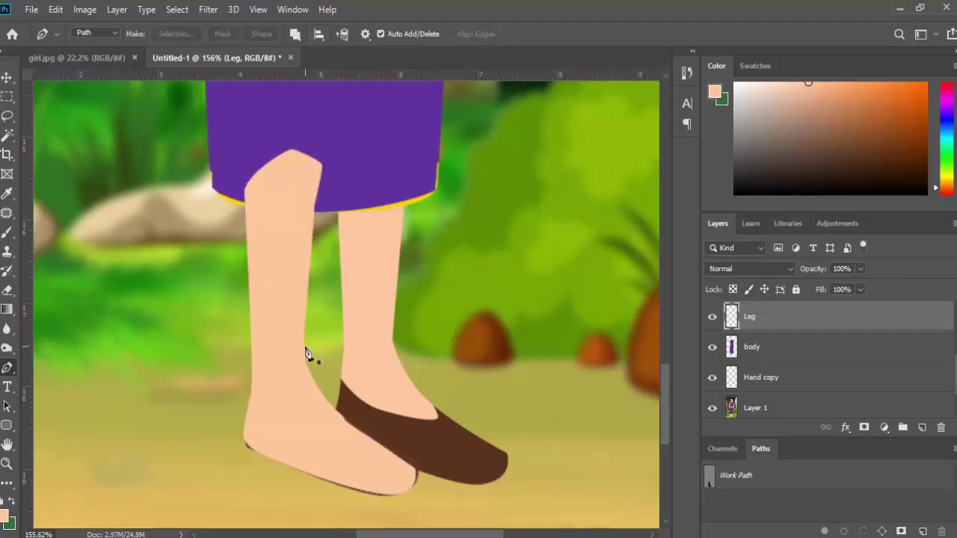
pyautogui.scroll(1, 307, 352)
pyautogui.scroll(-2, 321, 363)
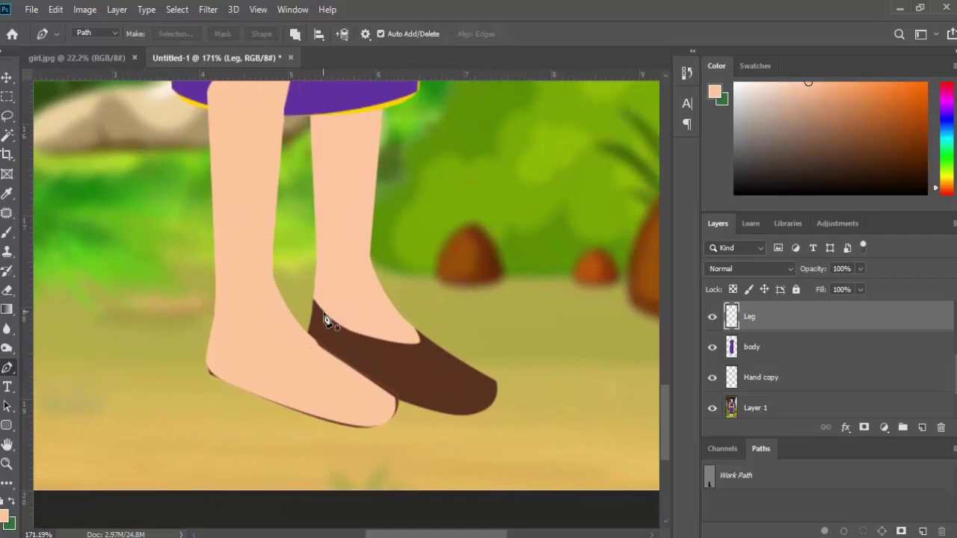
# Draw a closed slipper outline from ankle to toe to heel and load it as a selection
pyautogui.click(215, 309)
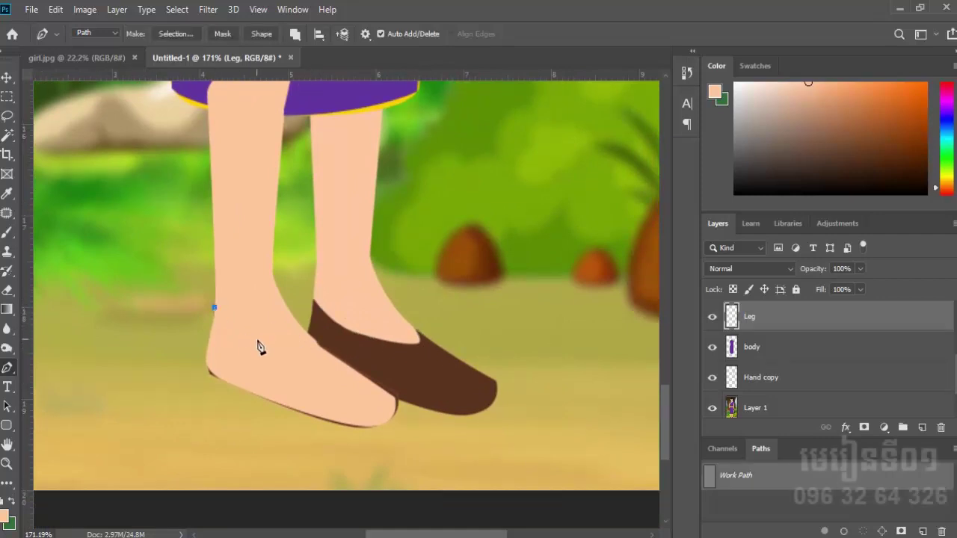
pyautogui.moveTo(264, 343)
pyautogui.mouseDown()
pyautogui.moveTo(292, 350)
pyautogui.moveTo(293, 311)
pyautogui.mouseUp()
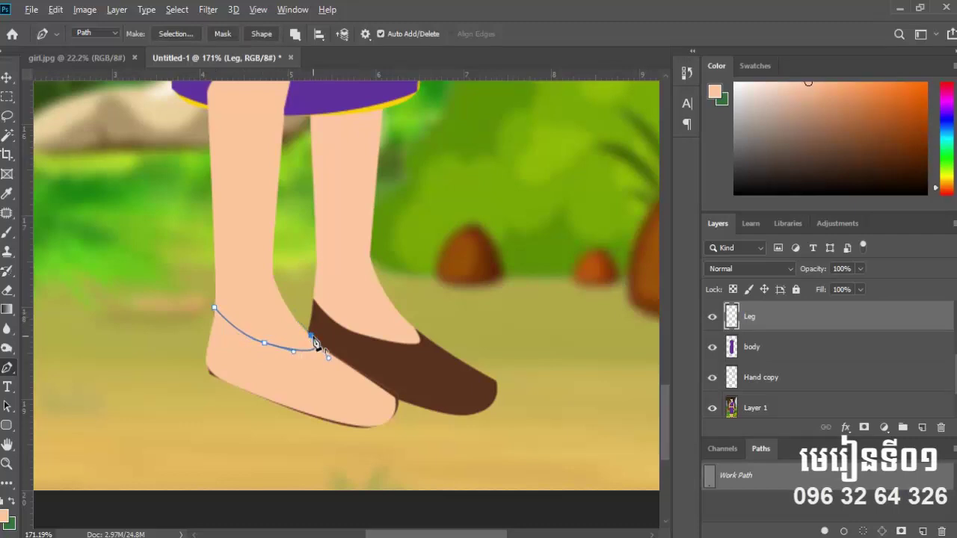
pyautogui.click(394, 397)
pyautogui.moveTo(362, 424)
pyautogui.mouseDown()
pyautogui.moveTo(326, 421)
pyautogui.moveTo(321, 430)
pyautogui.mouseUp()
pyautogui.moveTo(225, 382); pyautogui.dragTo(206, 359)
pyautogui.click(210, 374)
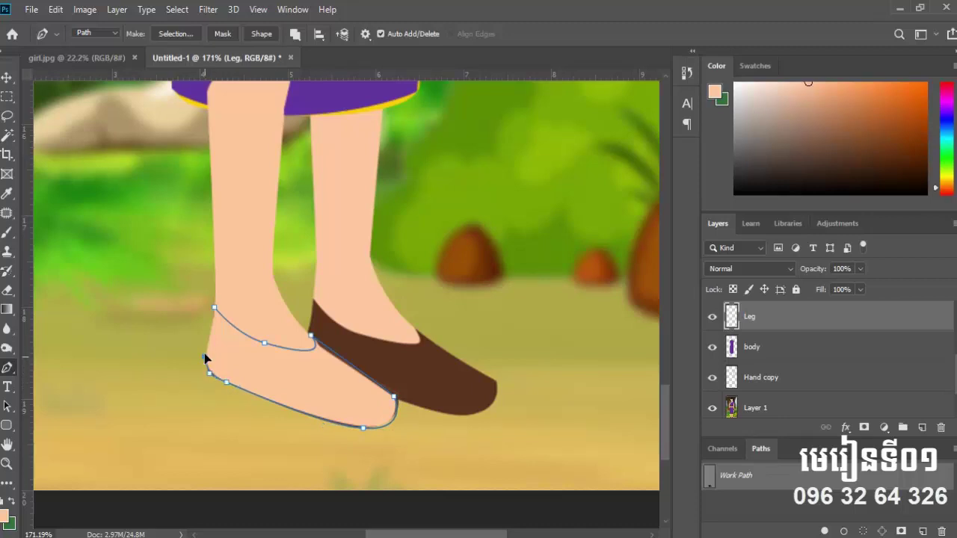
pyautogui.click(215, 309)
pyautogui.hotkey('ctrl', 'Return')
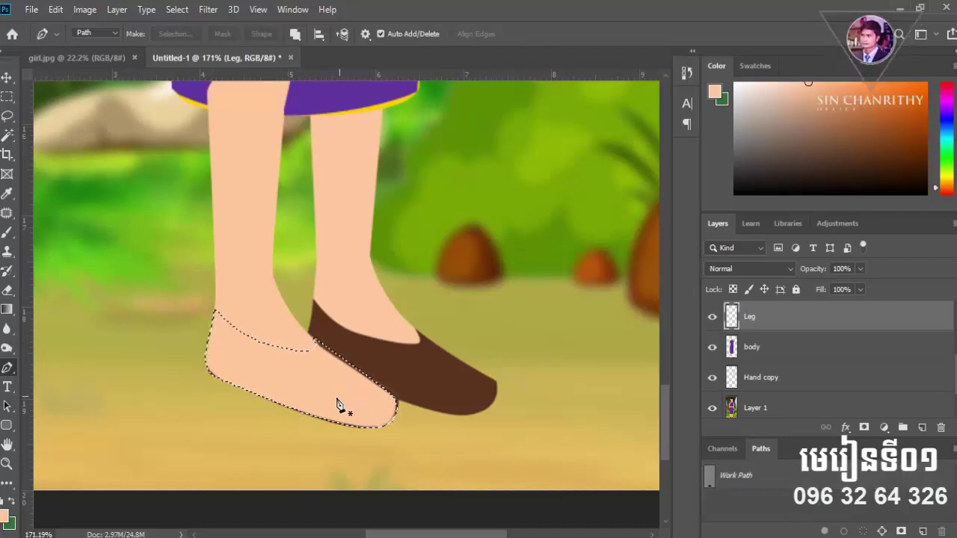
# Sample the right shoe's brown (57321f) as foreground and fill the foot selection with it
pyautogui.click(5, 515)
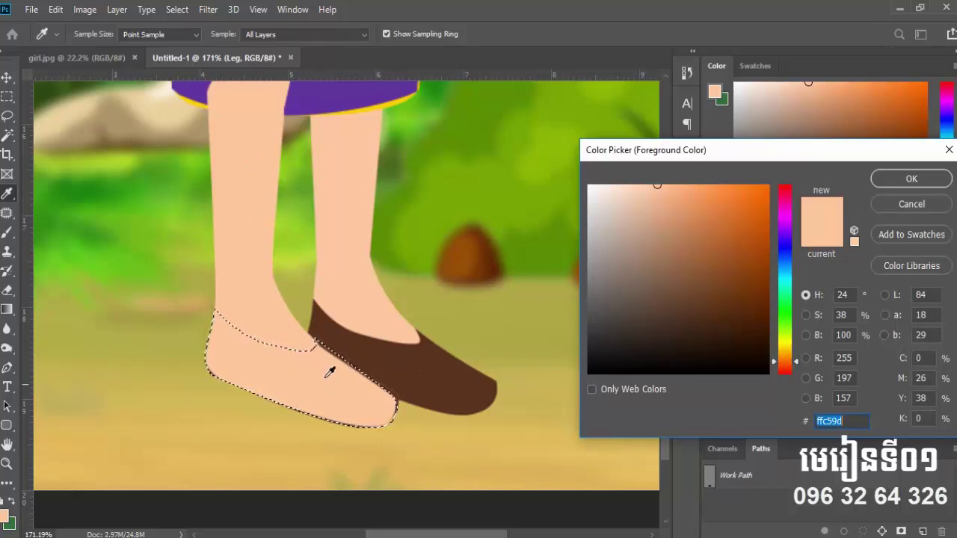
pyautogui.click(425, 365)
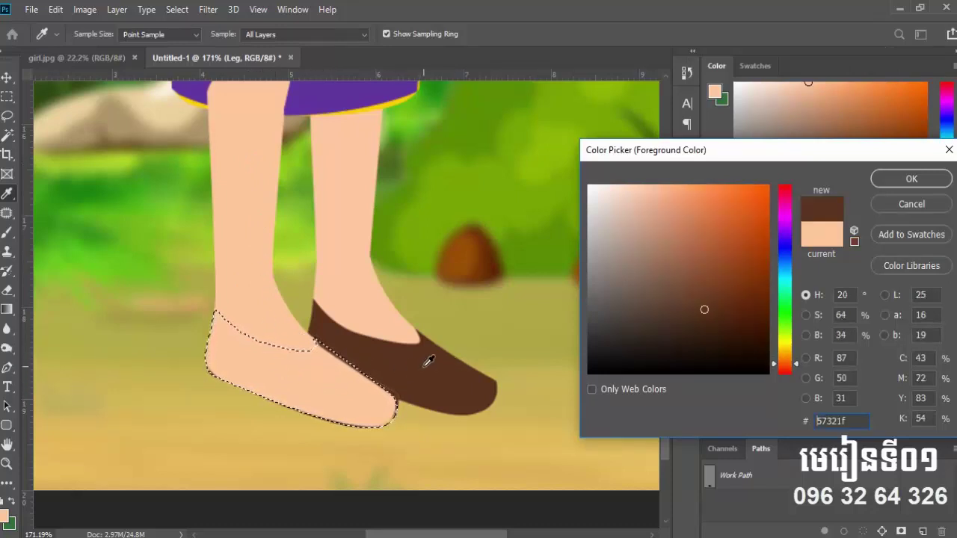
pyautogui.click(912, 178)
pyautogui.press('p')
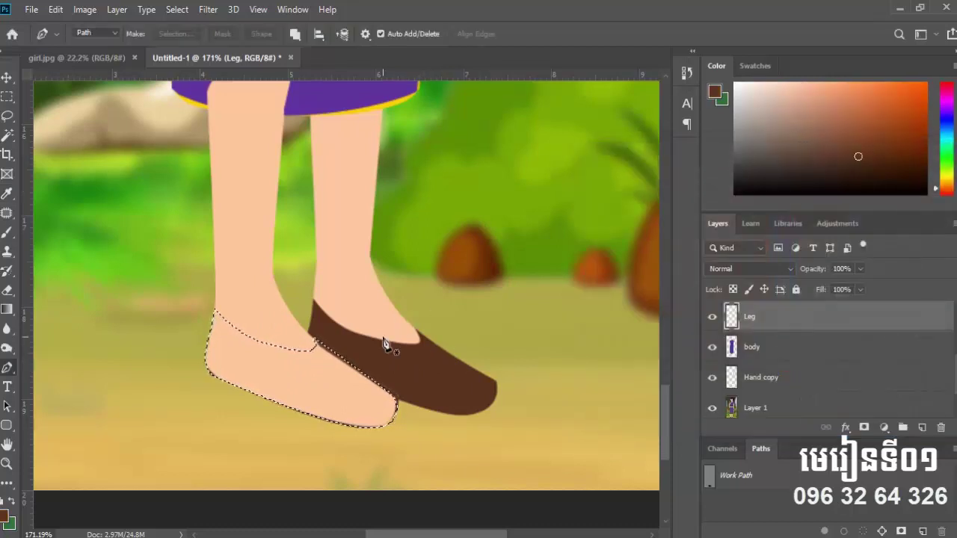
pyautogui.hotkey('alt', 'BackSpace')
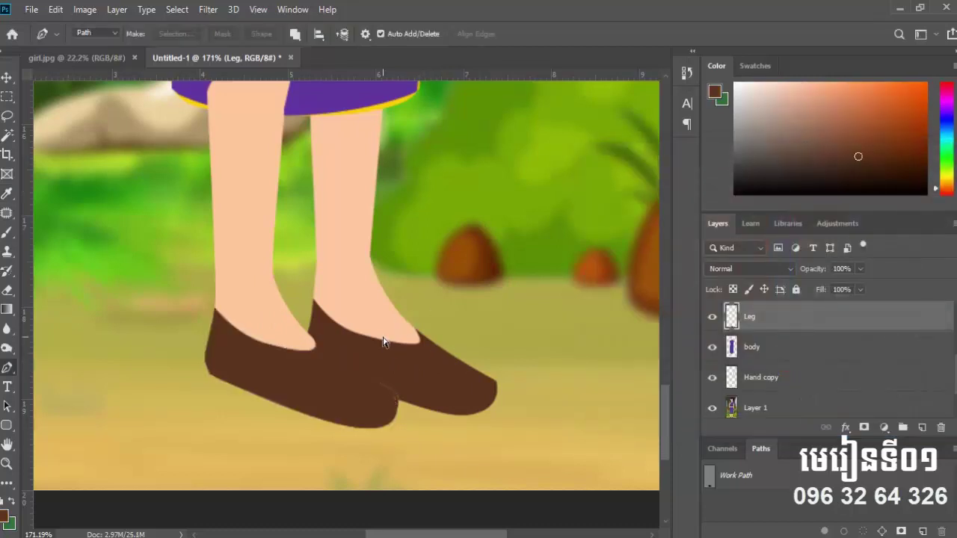
# Check the Leg layer's visibility and move it below the body layer
pyautogui.scroll(-2, 322, 292)
pyautogui.click(6, 77)
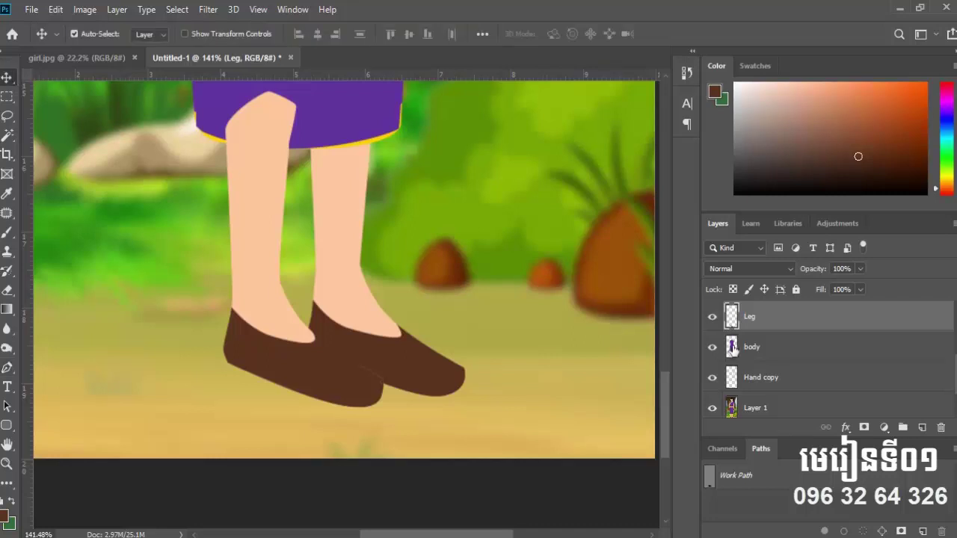
pyautogui.click(712, 317)
pyautogui.click(712, 317)
pyautogui.click(713, 317)
pyautogui.click(713, 317)
pyautogui.moveTo(782, 317); pyautogui.dragTo(765, 357)
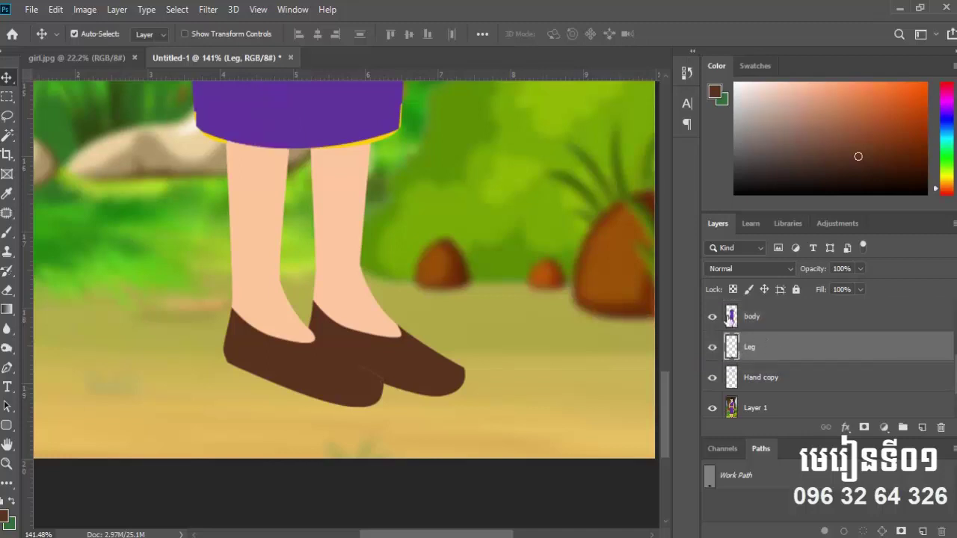
# Duplicate the leg 1.264 in to the right and stack Leg copy below Leg
pyautogui.scroll(-2, 294, 217)
pyautogui.scroll(-2, 263, 215)
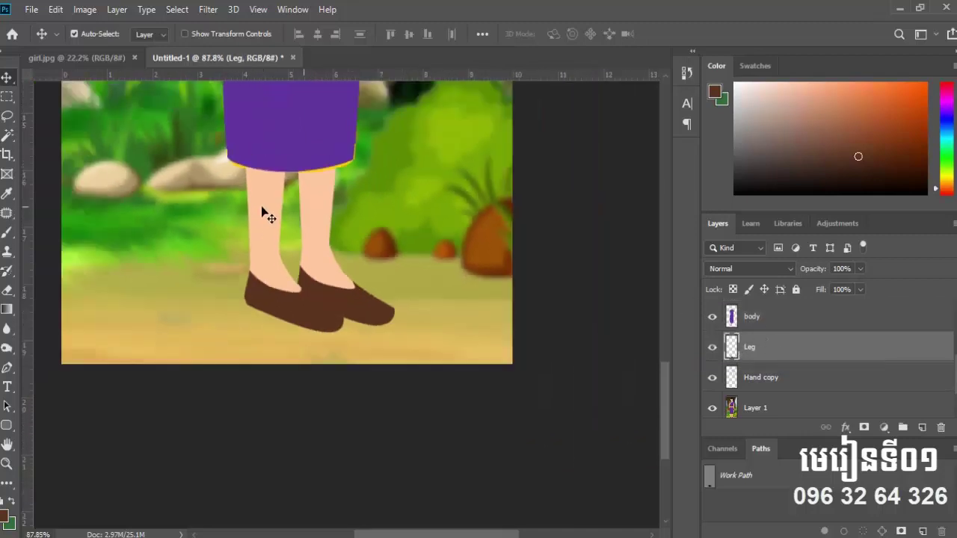
pyautogui.scroll(1, 261, 214)
pyautogui.scroll(1, 261, 214)
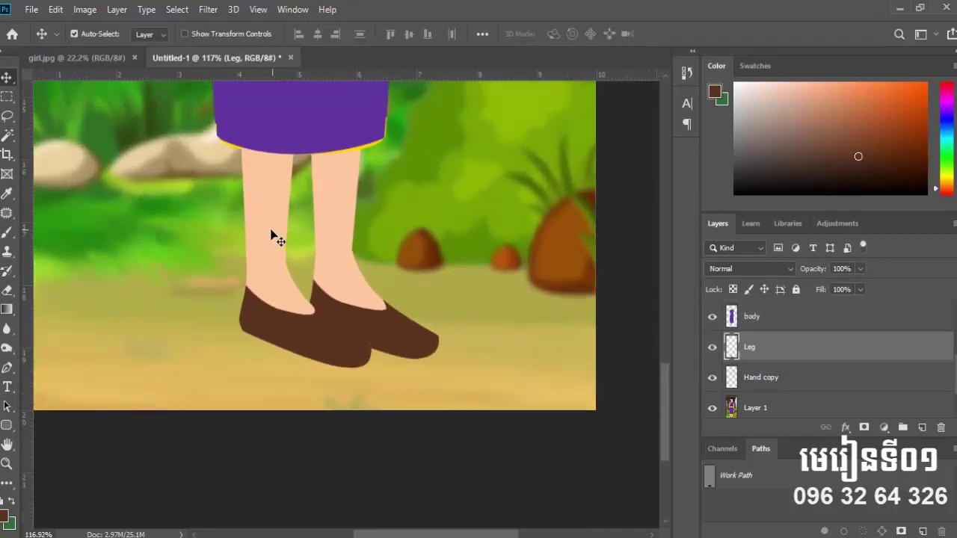
pyautogui.rightClick(263, 223)
pyautogui.click(277, 223)
pyautogui.rightClick(265, 196)
pyautogui.click(263, 195)
pyautogui.moveTo(269, 234); pyautogui.dragTo(348, 236)
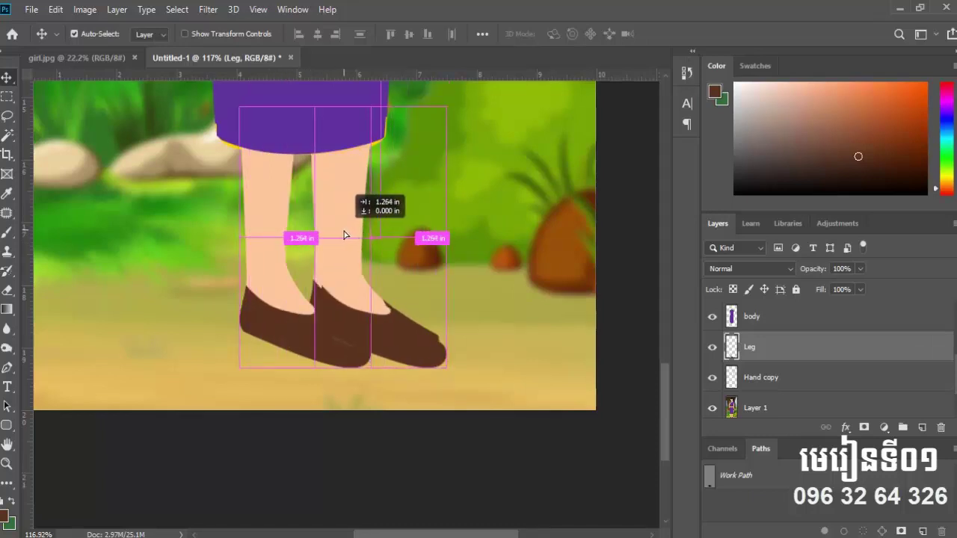
pyautogui.moveTo(348, 235); pyautogui.dragTo(349, 236)
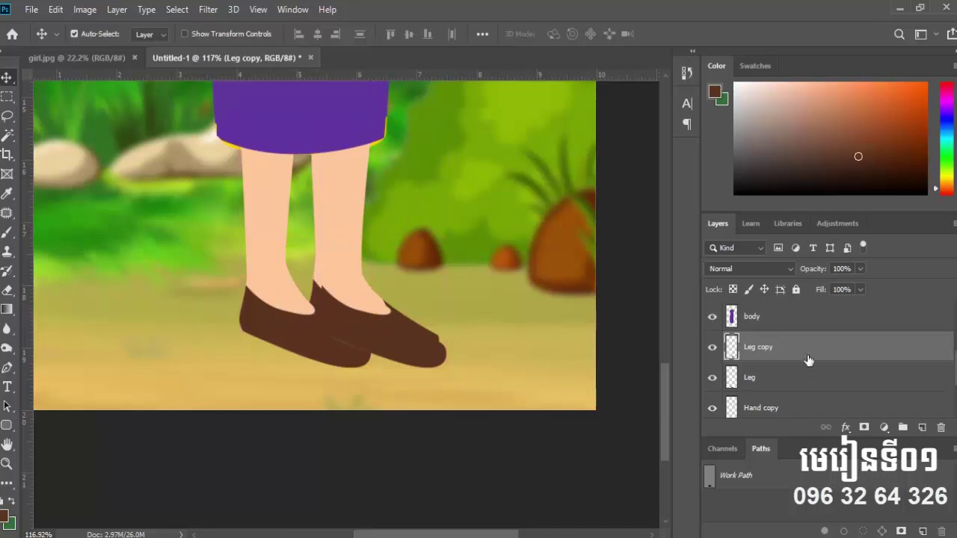
pyautogui.moveTo(806, 350)
pyautogui.mouseDown()
pyautogui.moveTo(800, 376)
pyautogui.moveTo(772, 383)
pyautogui.mouseUp()
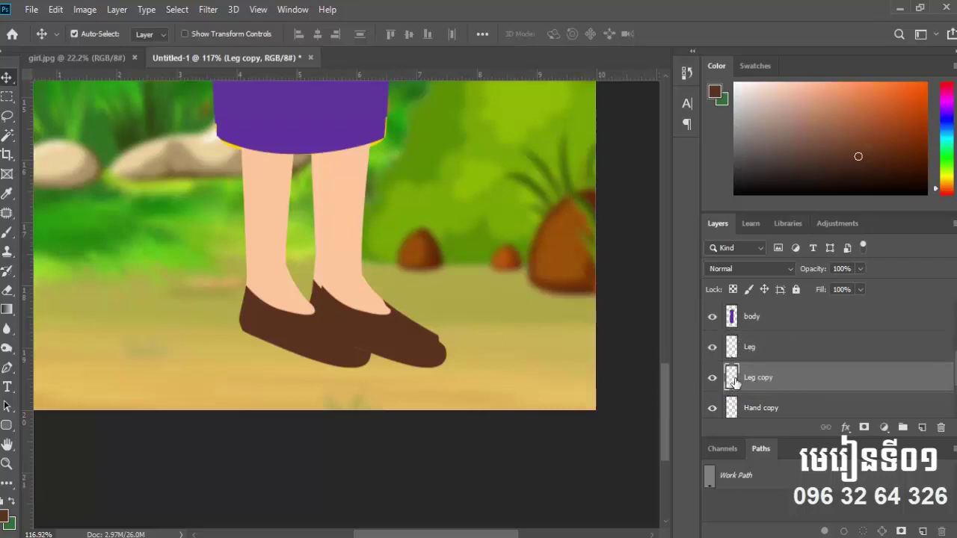
# Hide the forest photo Layer 1 and zoom out to view the whole girl
pyautogui.scroll(-2, 781, 381)
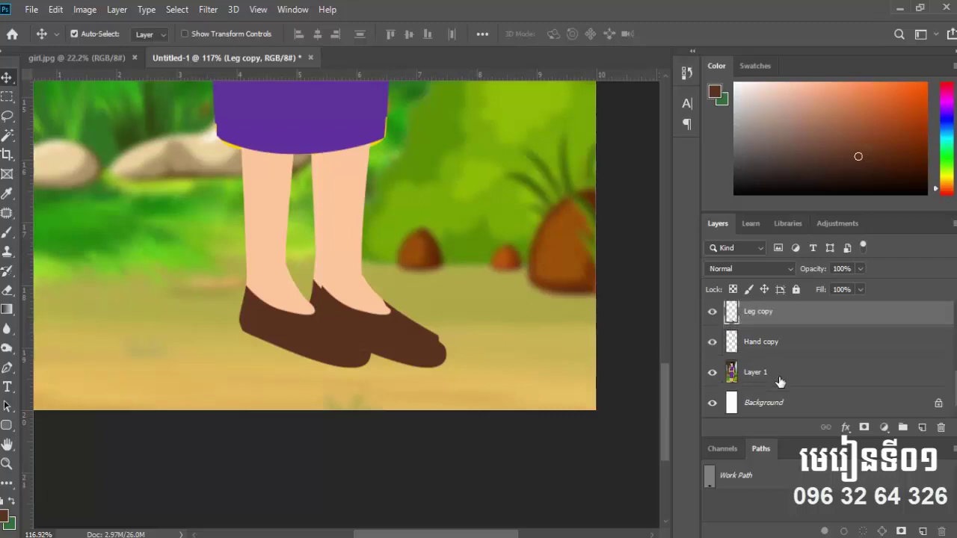
pyautogui.click(711, 371)
pyautogui.scroll(-3, 367, 306)
pyautogui.scroll(-2, 406, 252)
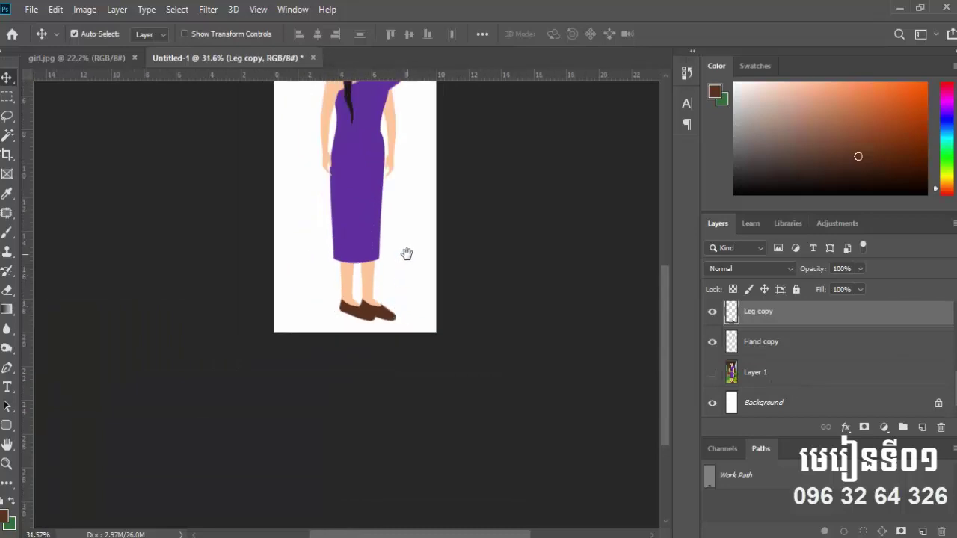
pyautogui.scroll(2, 413, 326)
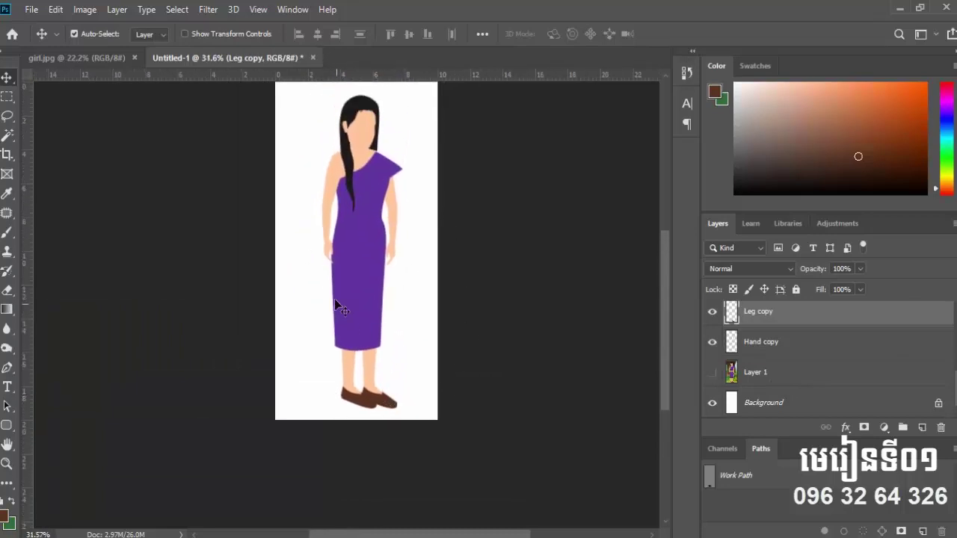
pyautogui.scroll(2, 387, 277)
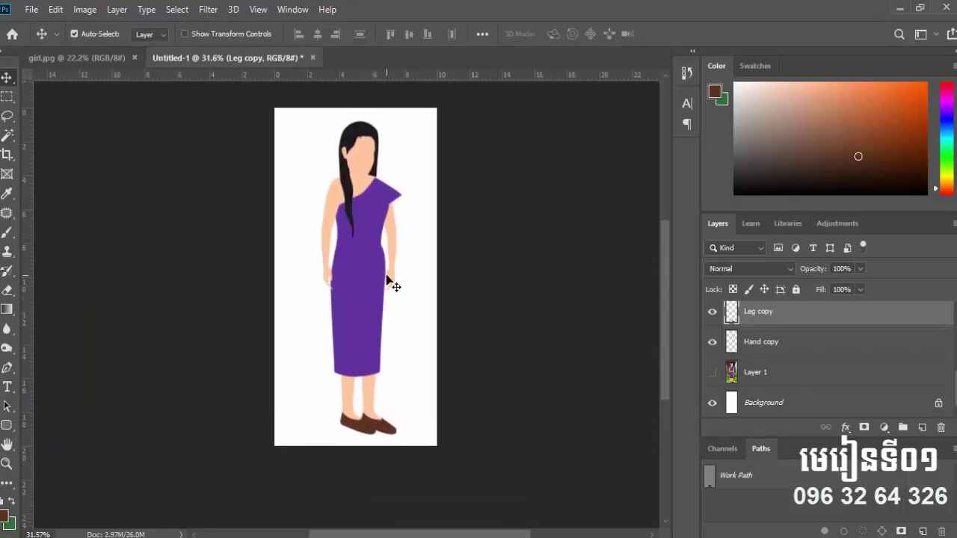
pyautogui.scroll(2, 387, 279)
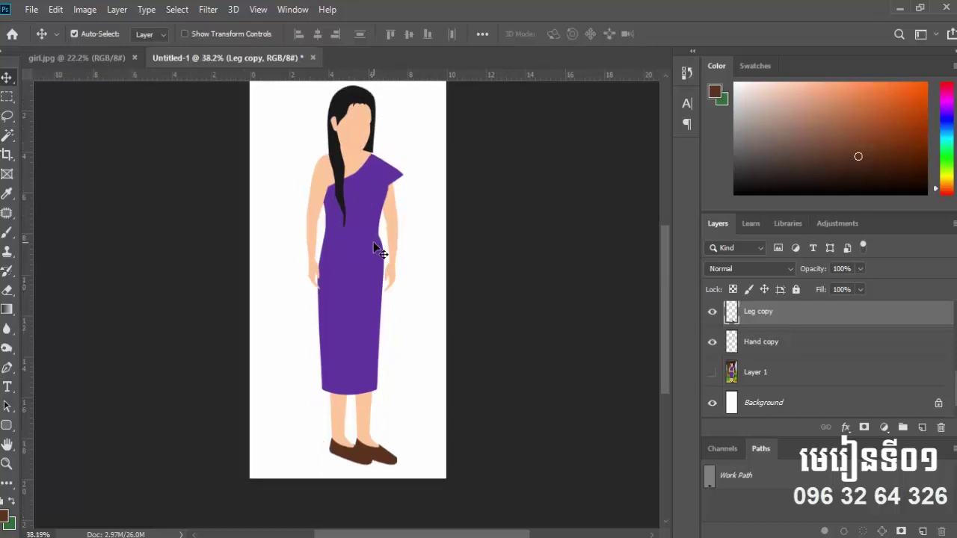
pyautogui.scroll(-1, 388, 302)
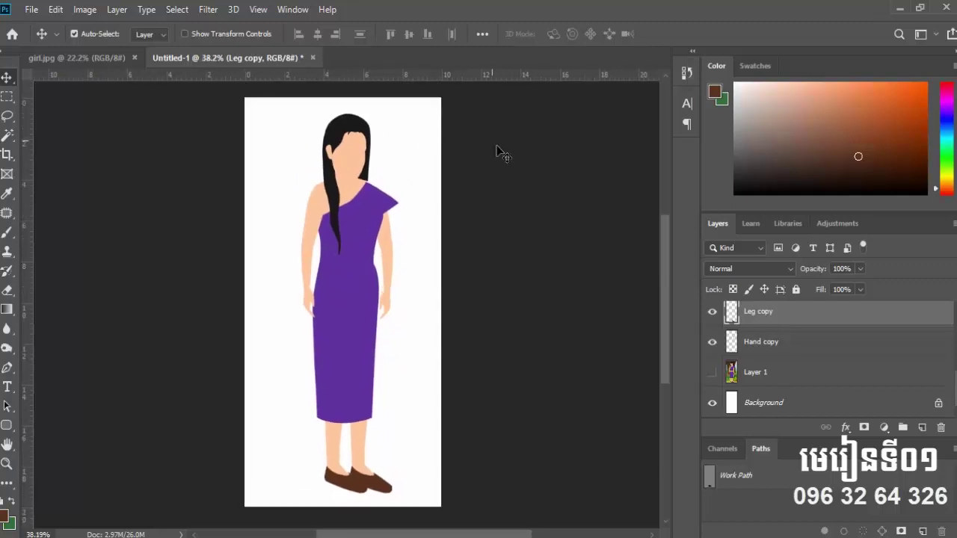